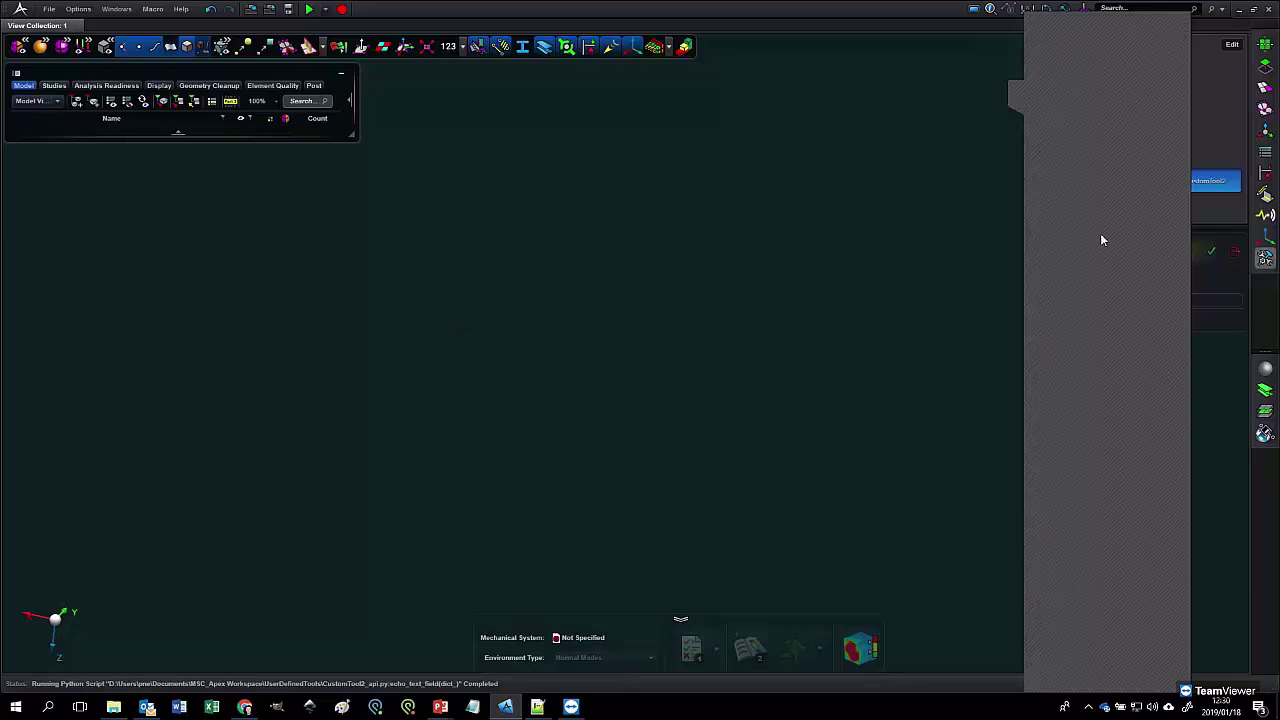
# Step: Close the CustomTool2 dialog and open the recent model MountBracket-Demo_01 test
pyautogui.click(1021, 93)
pyautogui.click(1236, 253)
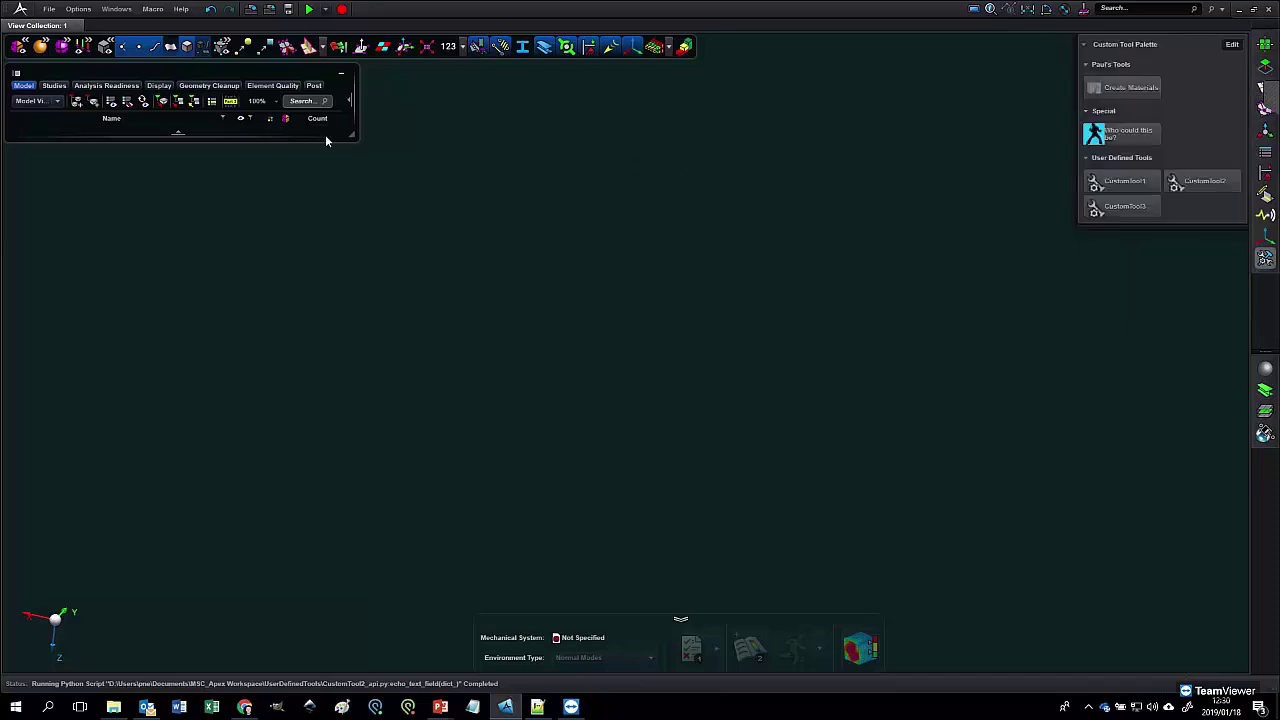
pyautogui.click(49, 9)
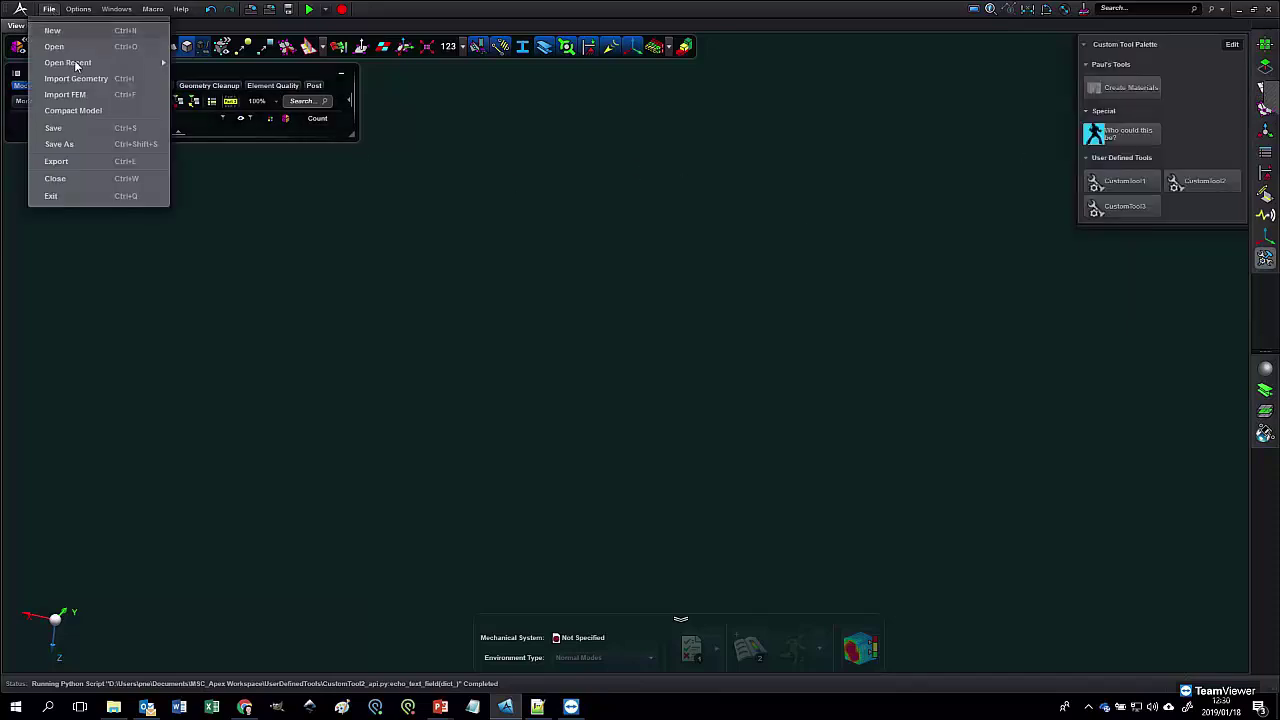
pyautogui.moveTo(76, 65)
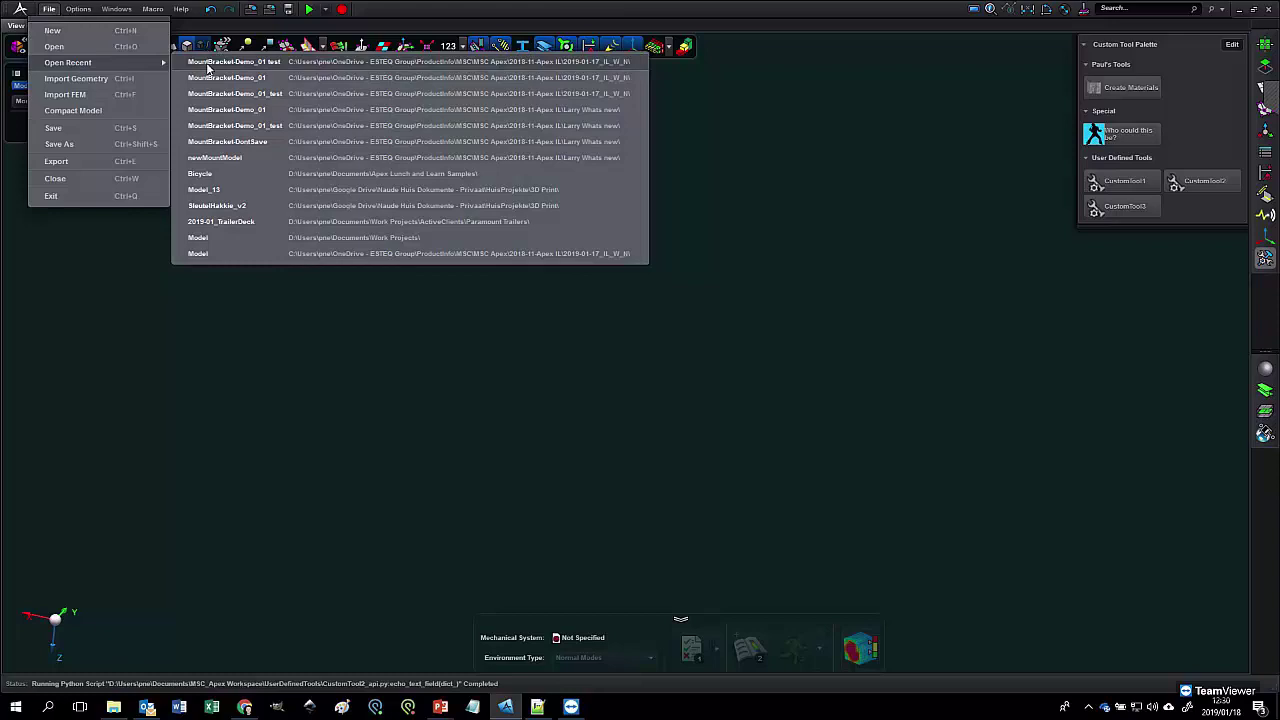
pyautogui.click(208, 62)
pyautogui.click(678, 363)
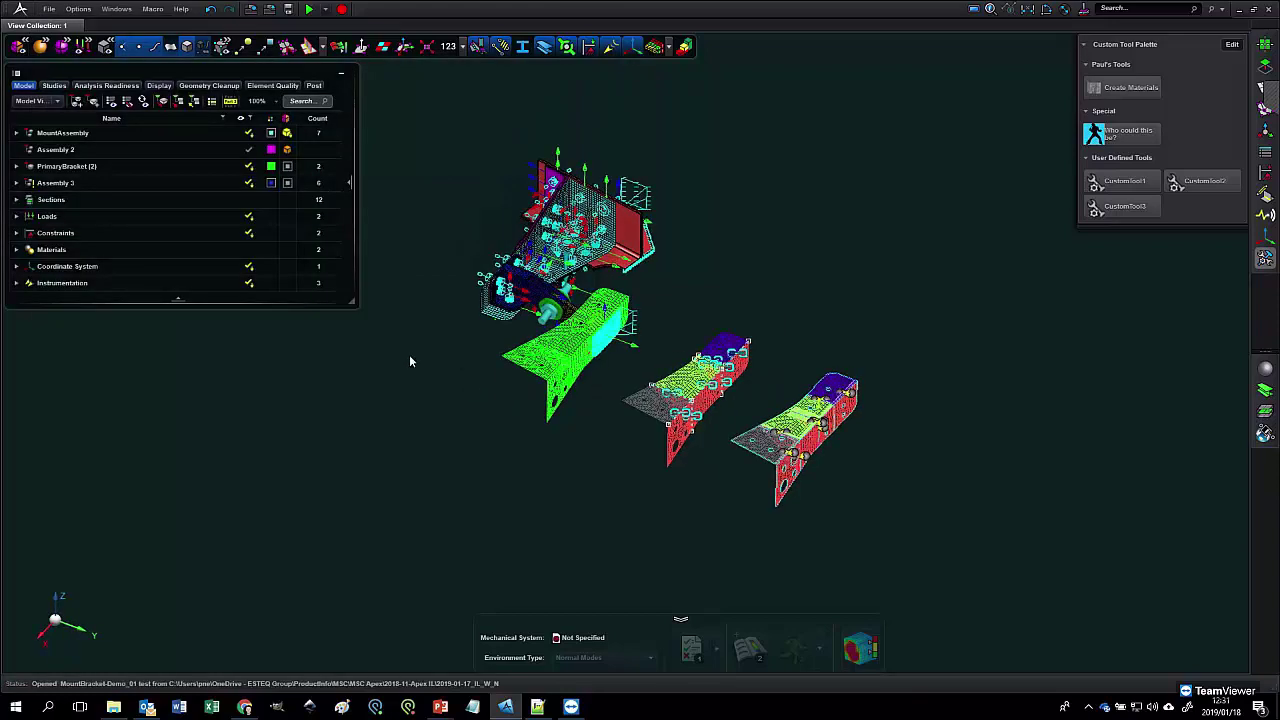
# Step: Expand Assembly 3 and move the PrimaryBracket (2) part into MountAssembly
pyautogui.click(16, 183)
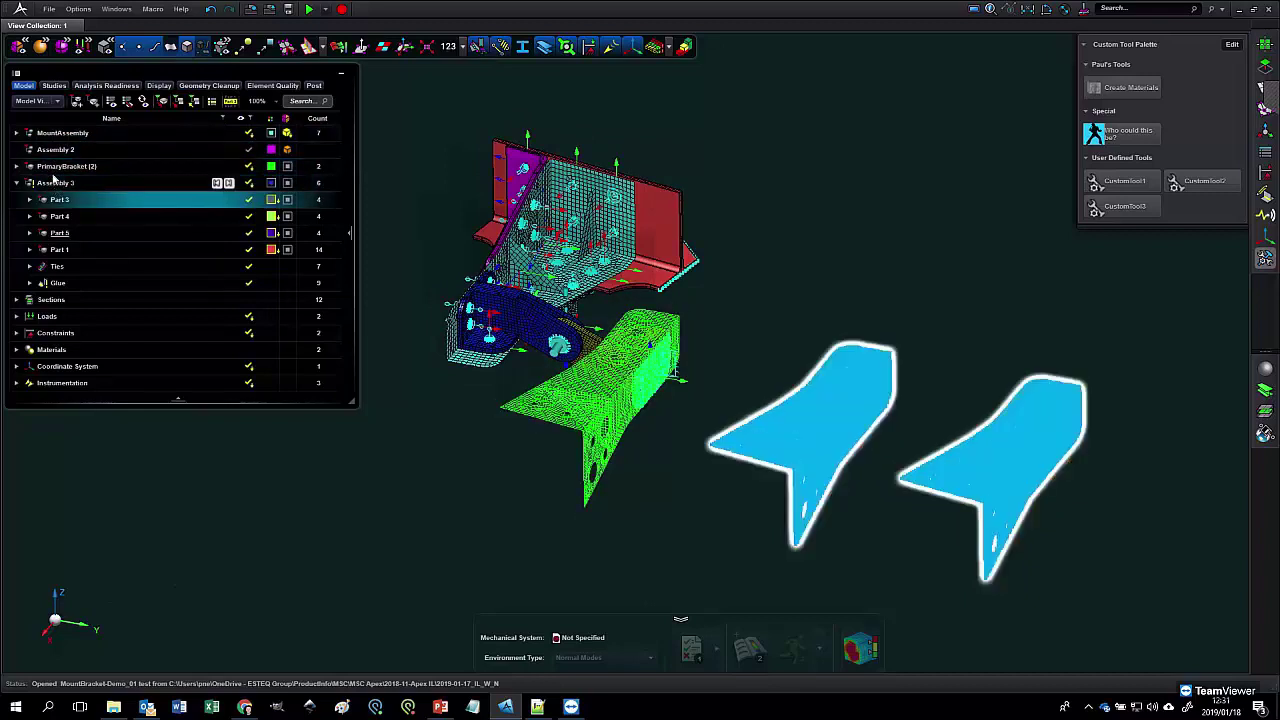
pyautogui.click(53, 168)
pyautogui.moveTo(53, 168); pyautogui.dragTo(57, 135)
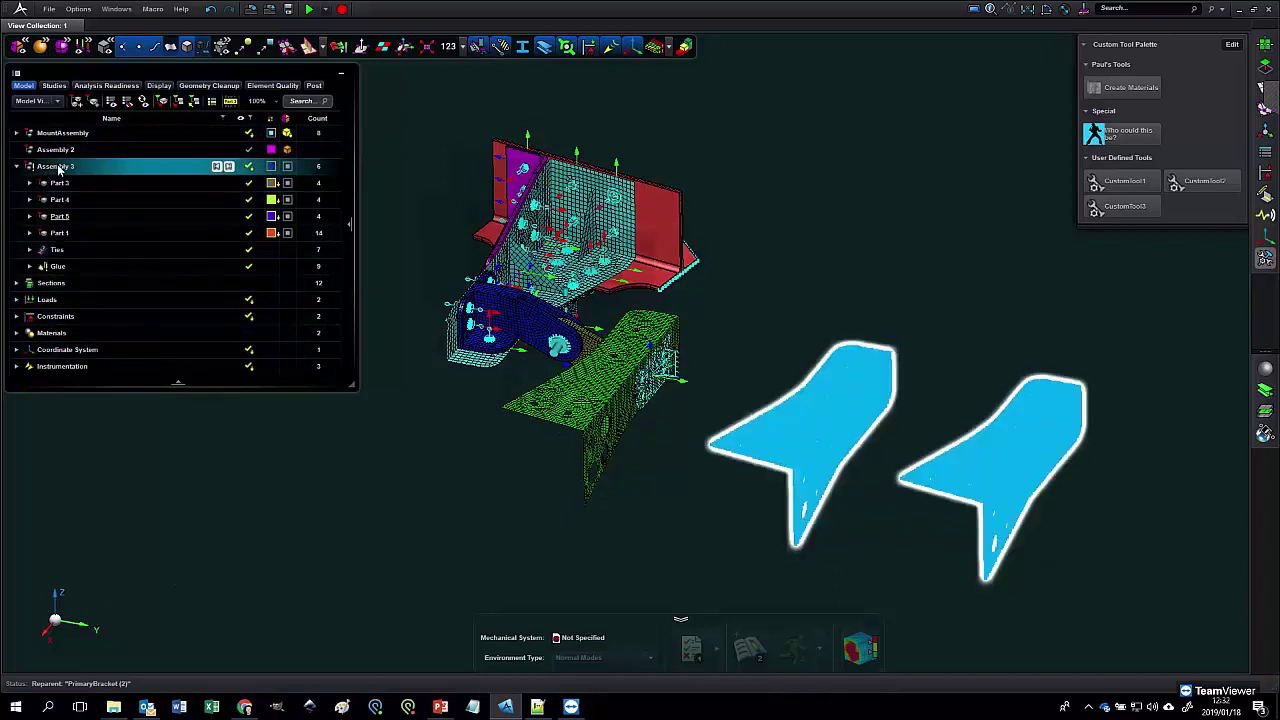
# Step: Delete Assembly 3 from the model
pyautogui.rightClick(59, 170)
pyautogui.click(42, 183)
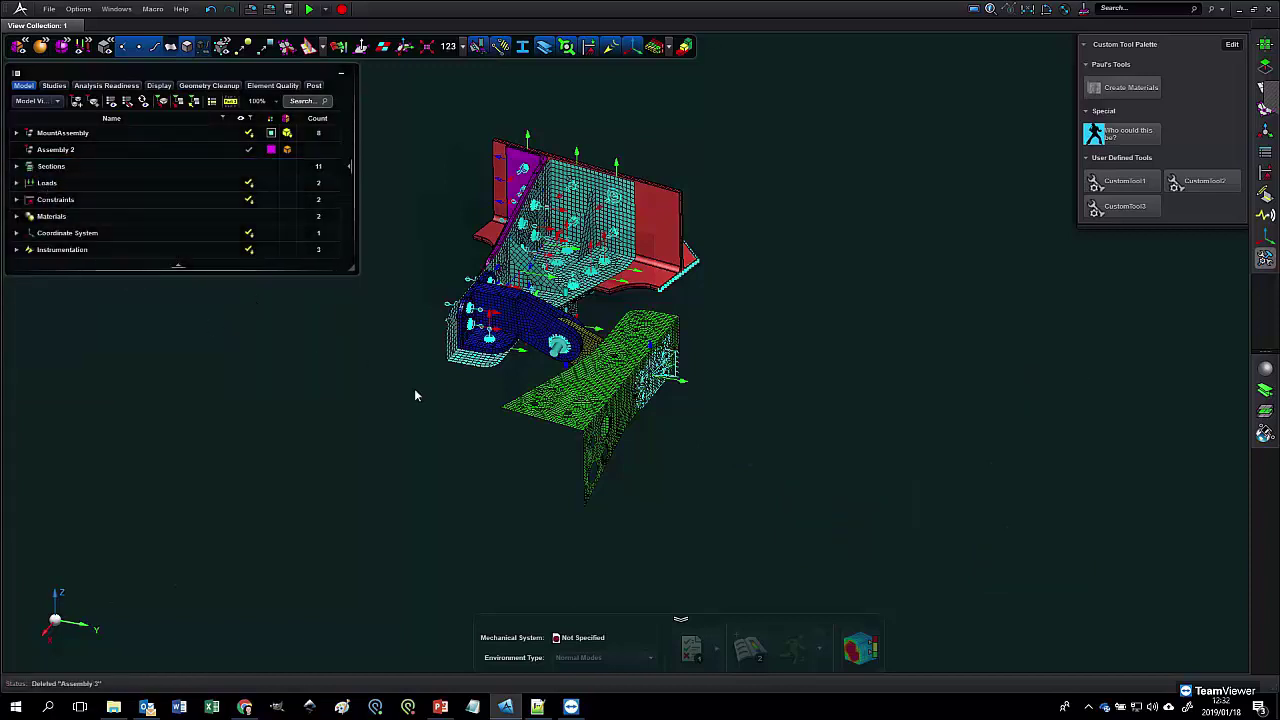
# Step: Expand MountAssembly and review which components are active in MountAssembly Rep, leaving its definition without saving changes
pyautogui.moveTo(557, 371)
pyautogui.mouseDown(button='middle')
pyautogui.moveTo(573, 351)
pyautogui.moveTo(545, 381)
pyautogui.moveTo(570, 361)
pyautogui.mouseUp(button='middle')
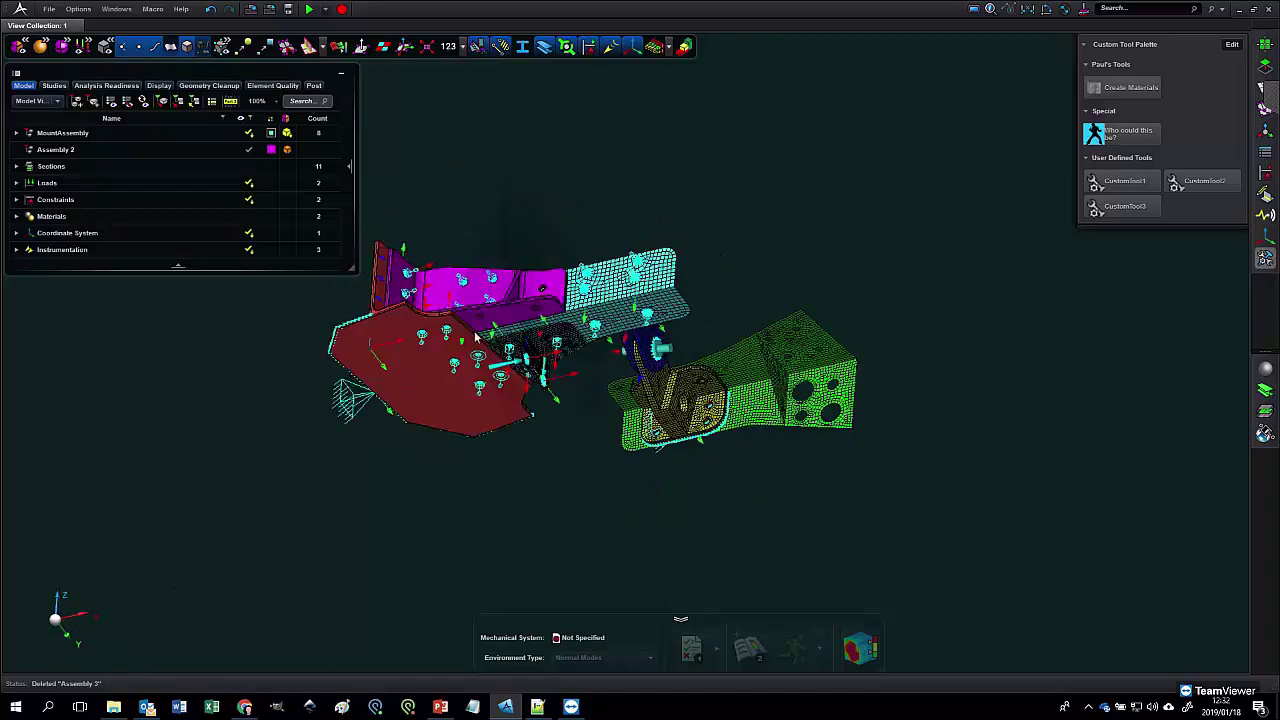
pyautogui.click(16, 133)
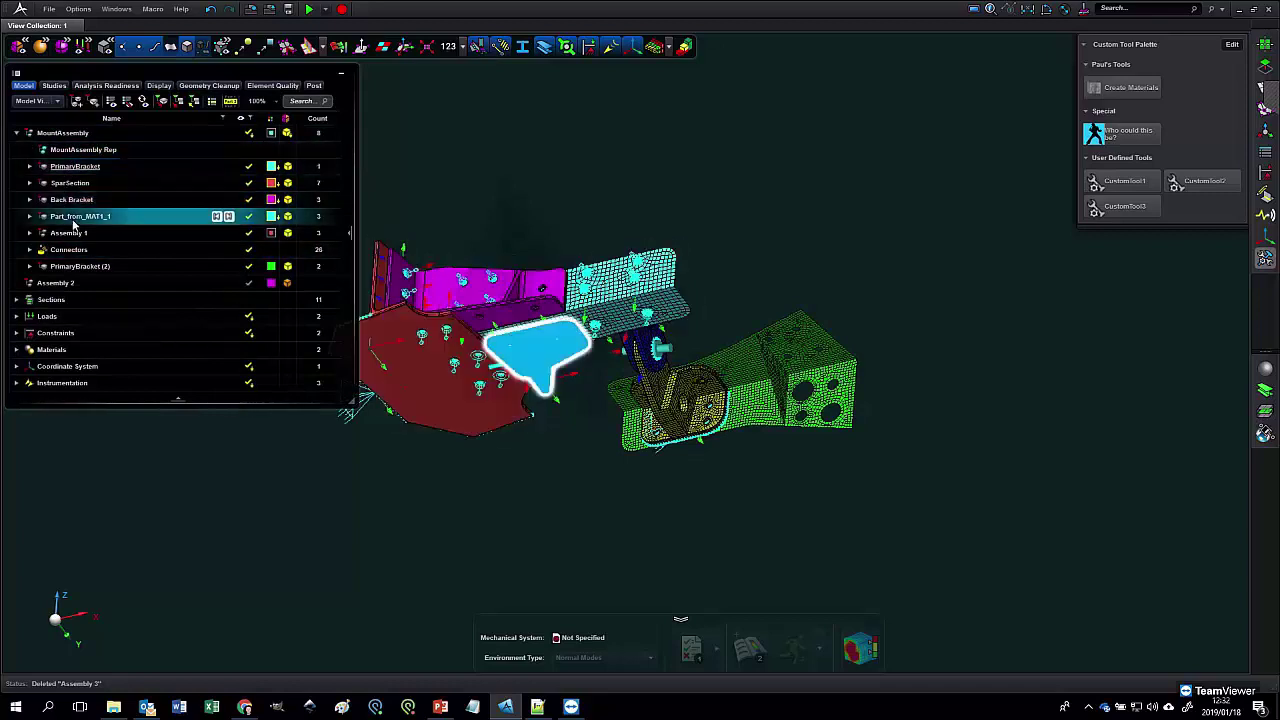
pyautogui.moveTo(432, 211); pyautogui.dragTo(460, 282, button='middle')
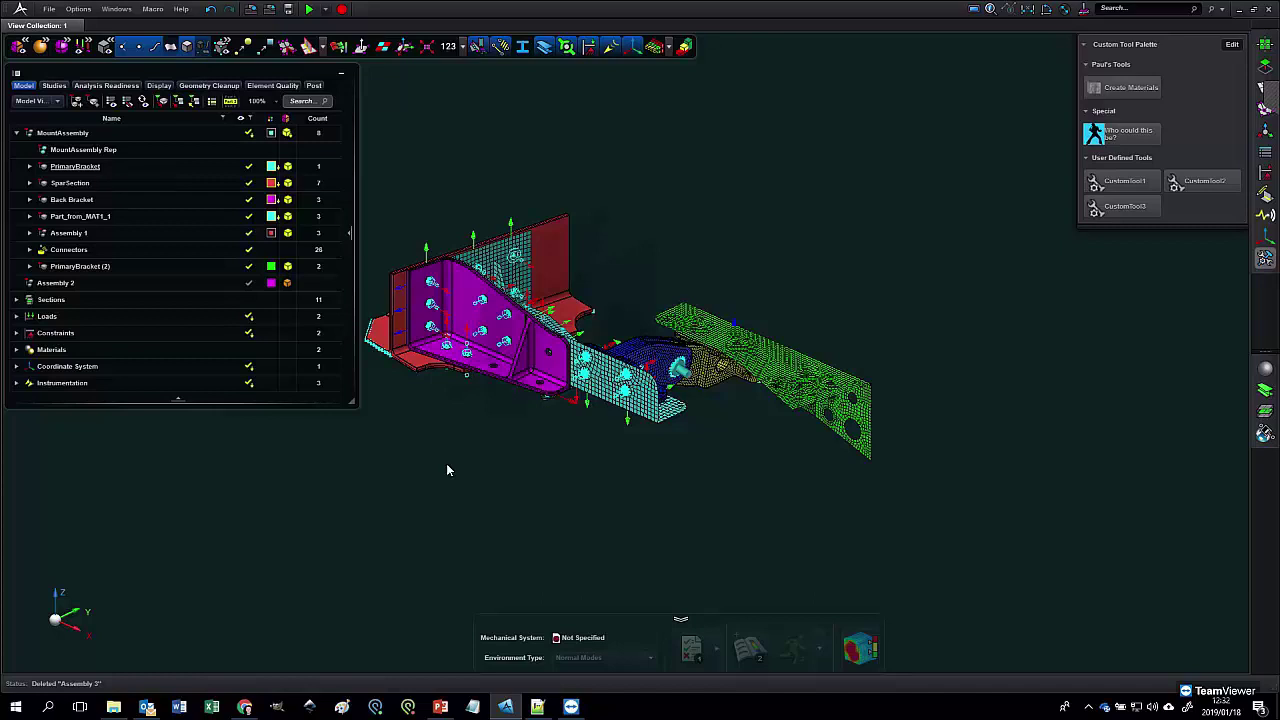
pyautogui.doubleClick(68, 152)
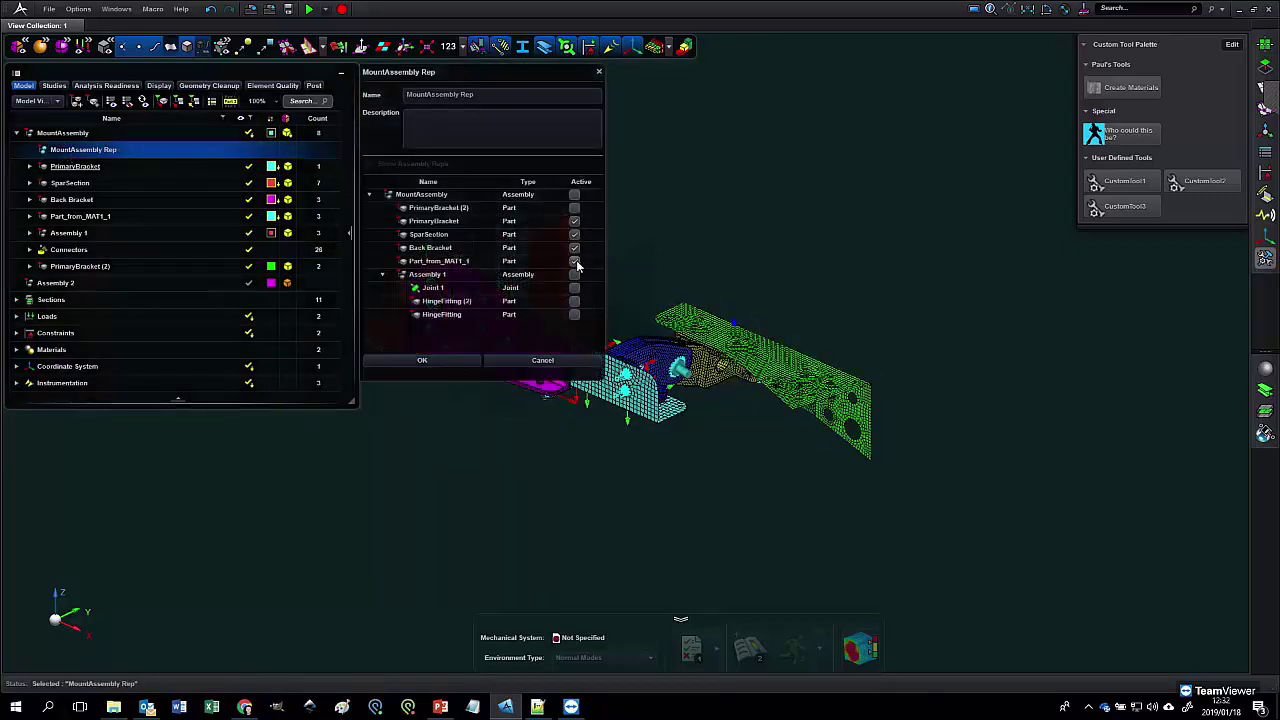
pyautogui.click(574, 262)
pyautogui.click(574, 234)
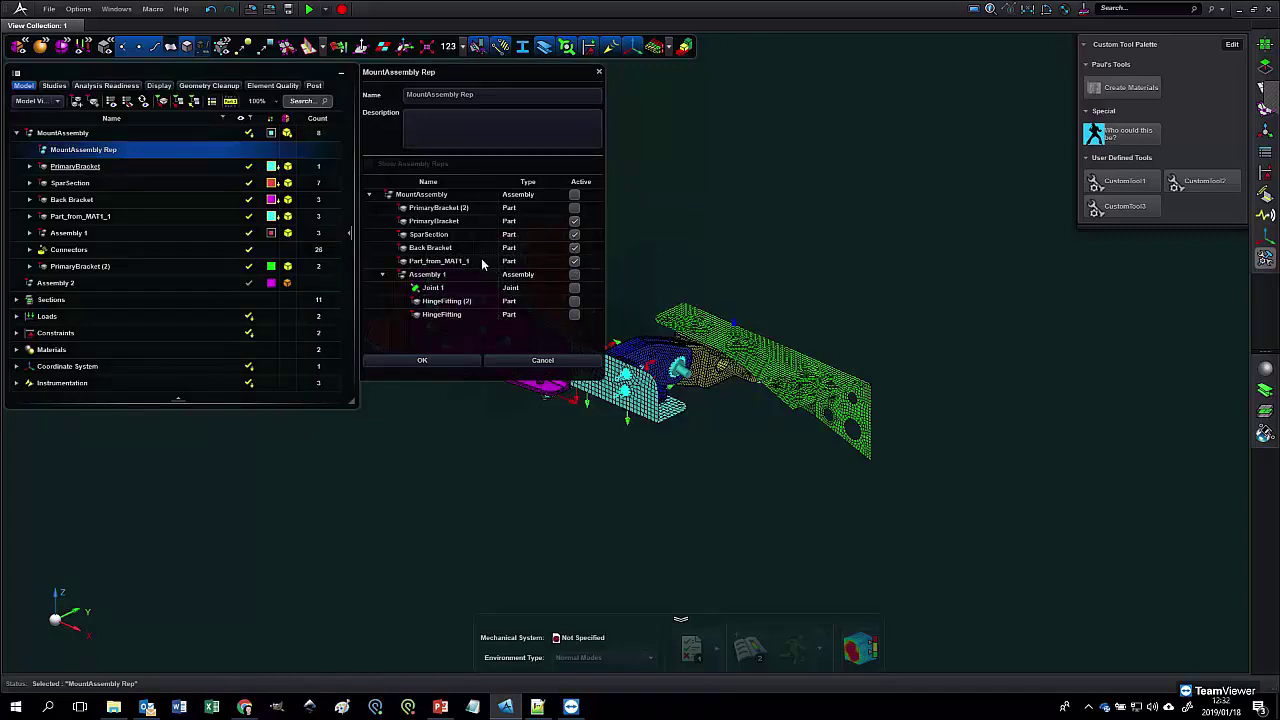
pyautogui.click(550, 359)
# Step: Add a second representation to MountAssembly with all parts, Assembly 1 and its joint active
pyautogui.rightClick(64, 134)
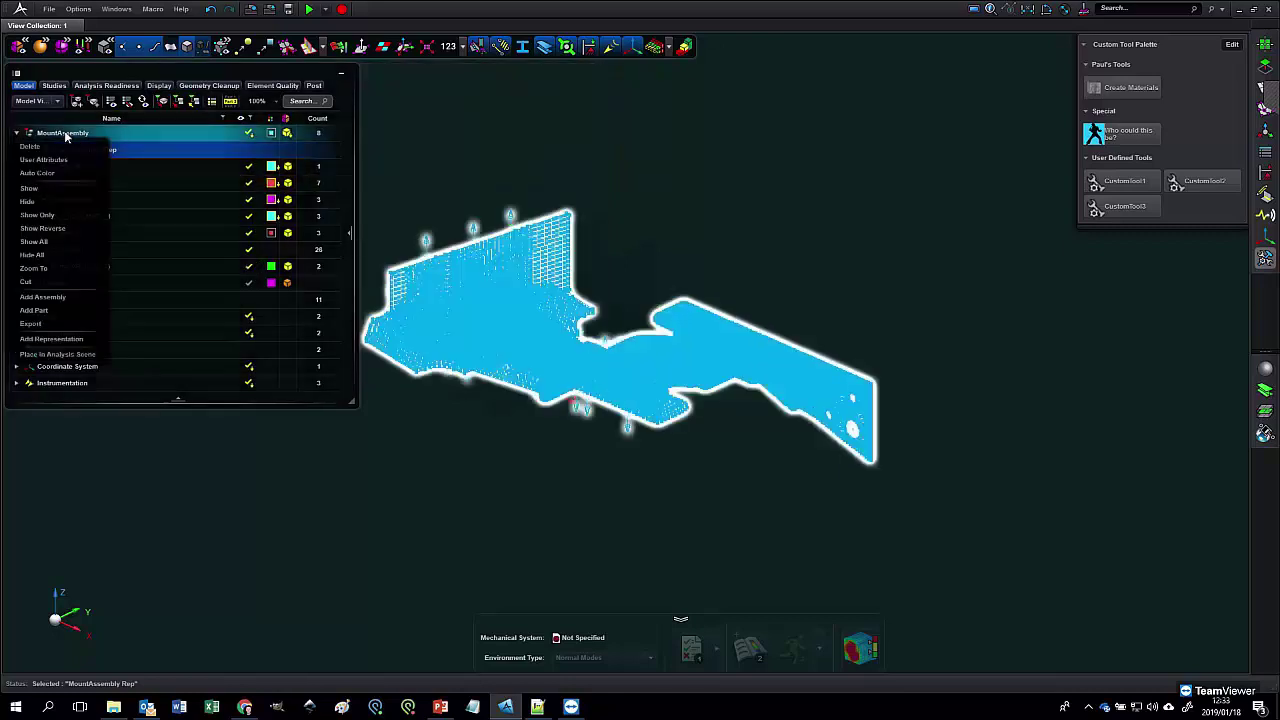
pyautogui.click(55, 340)
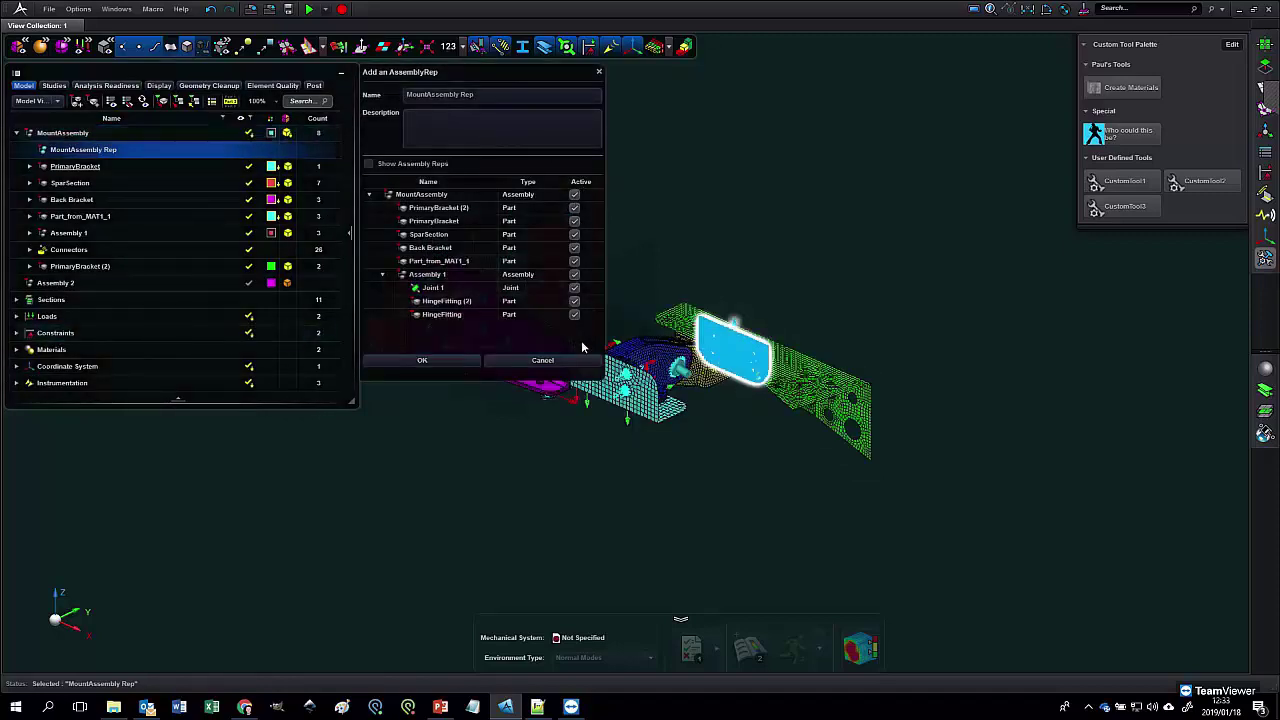
pyautogui.click(435, 366)
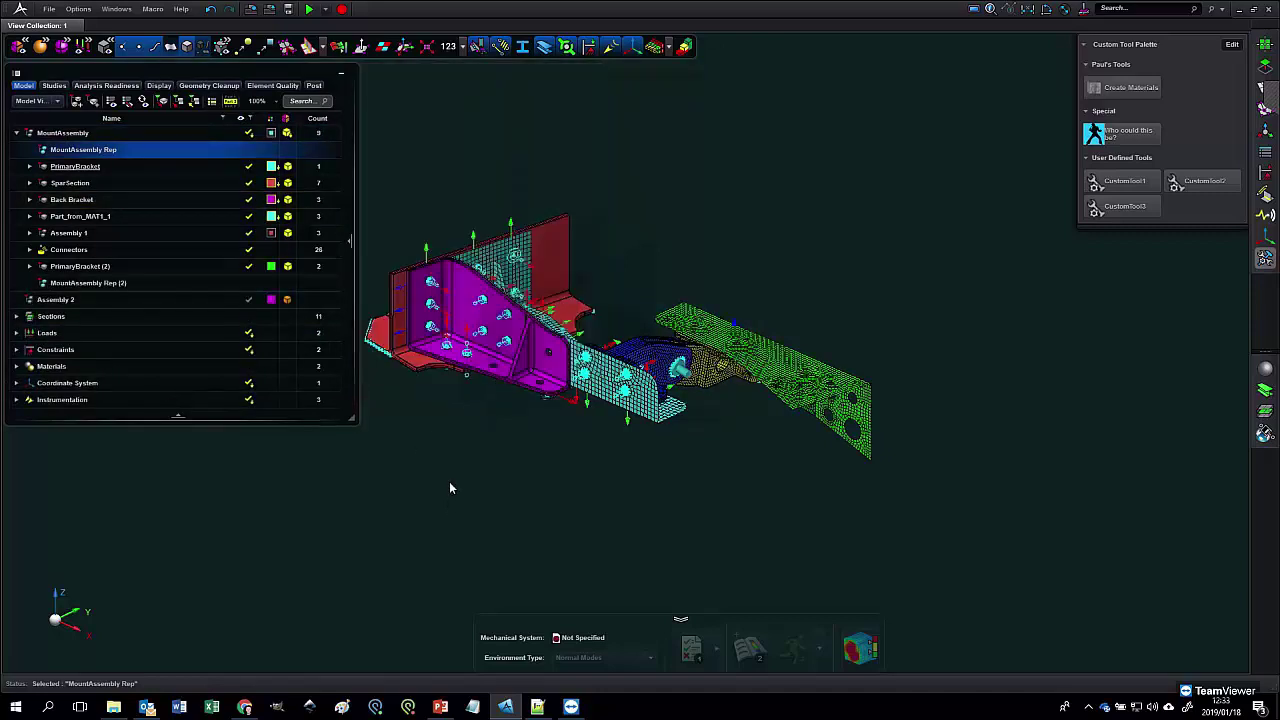
pyautogui.rightClick(76, 134)
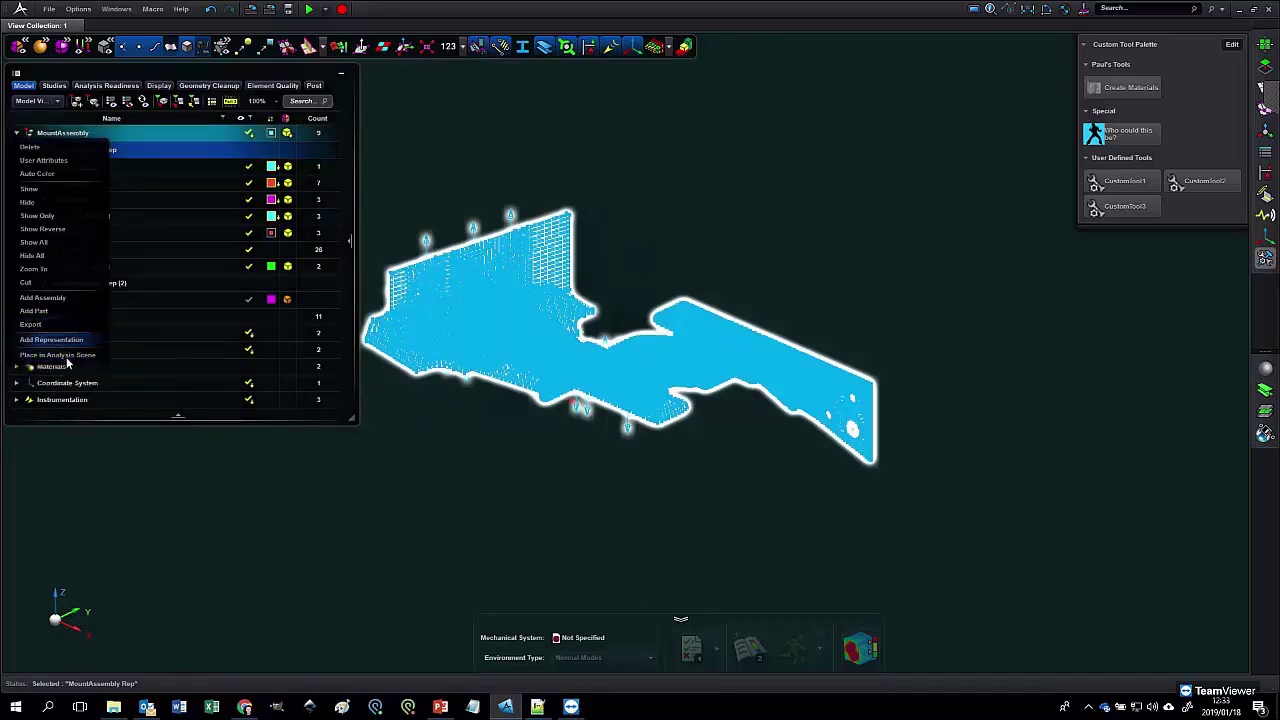
pyautogui.click(421, 459)
# Step: Review the active components of MountAssembly Rep (2) against the assembly in the model view
pyautogui.moveTo(459, 456); pyautogui.dragTo(503, 427, button='middle')
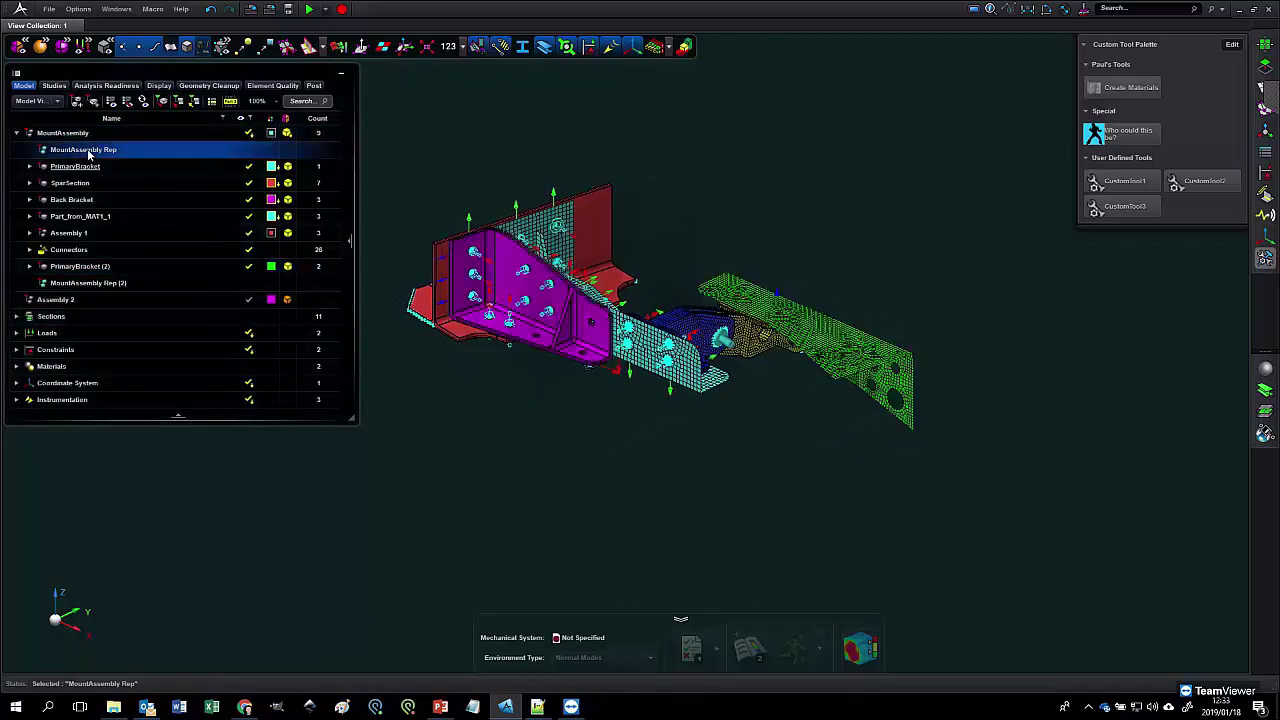
pyautogui.moveTo(442, 419); pyautogui.dragTo(437, 390, button='middle')
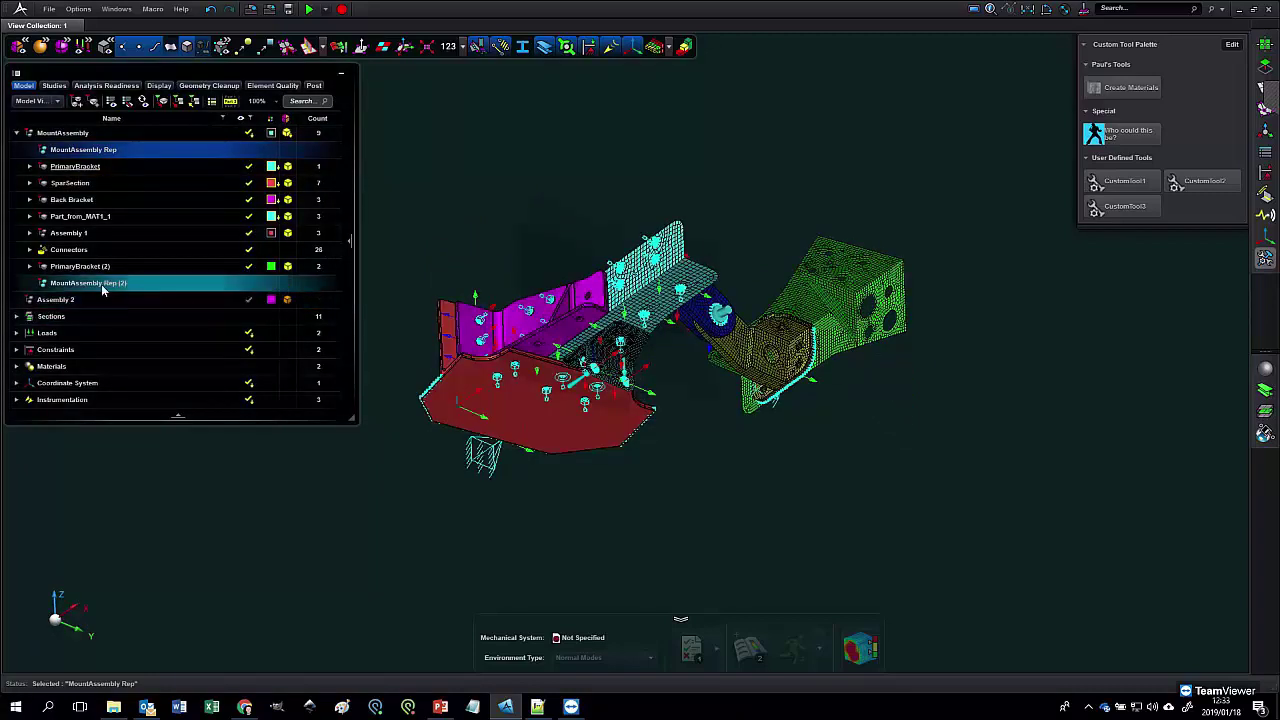
pyautogui.click(101, 284)
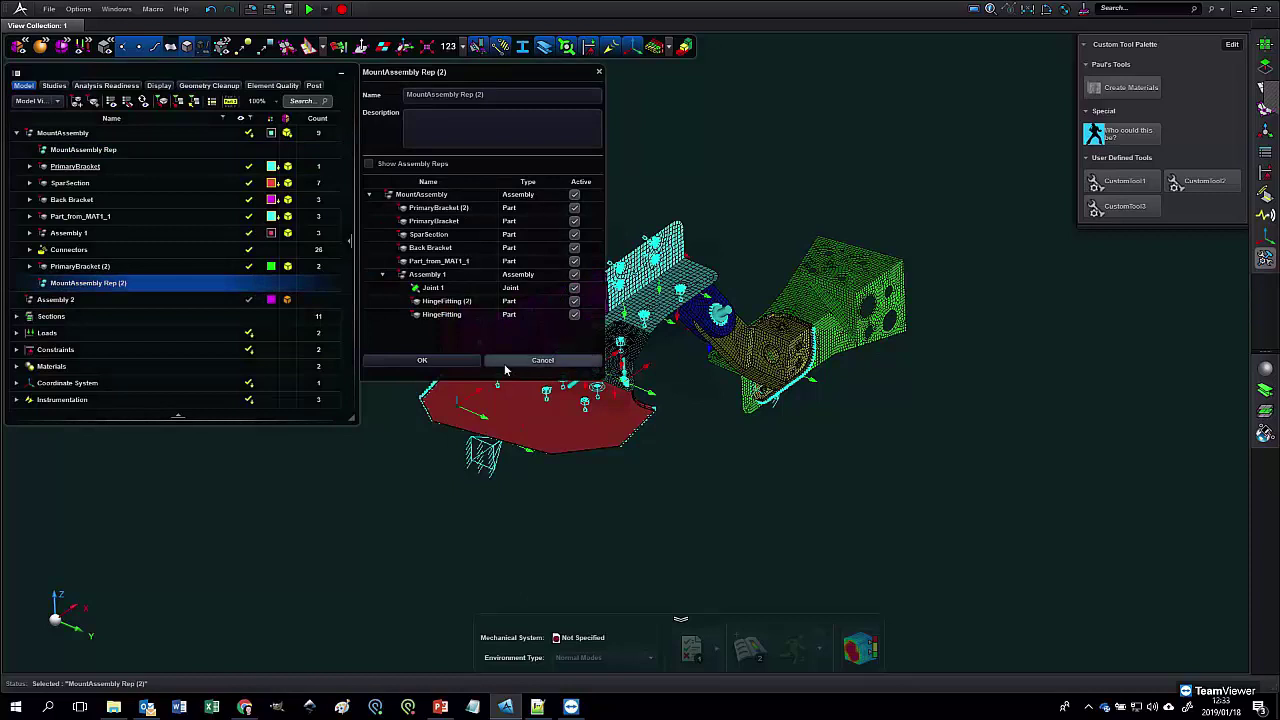
pyautogui.click(449, 360)
pyautogui.moveTo(512, 212); pyautogui.dragTo(478, 222, button='middle')
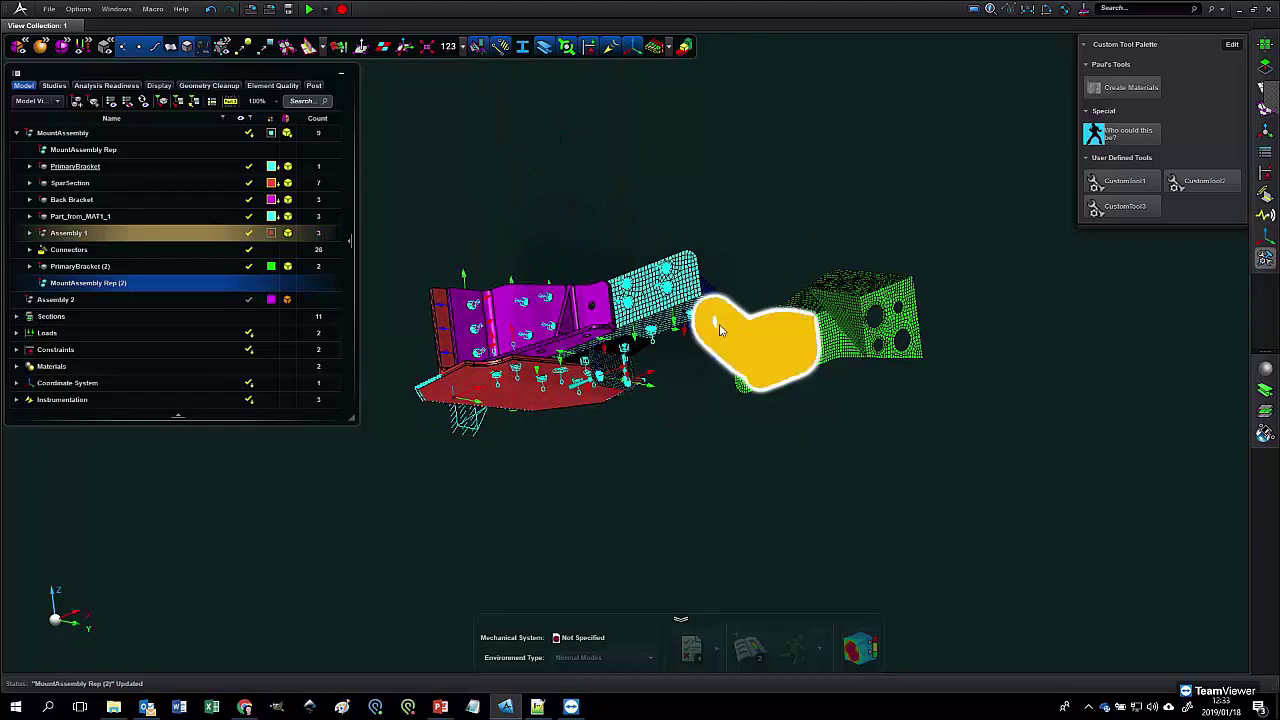
pyautogui.moveTo(720, 325); pyautogui.dragTo(724, 382, button='middle')
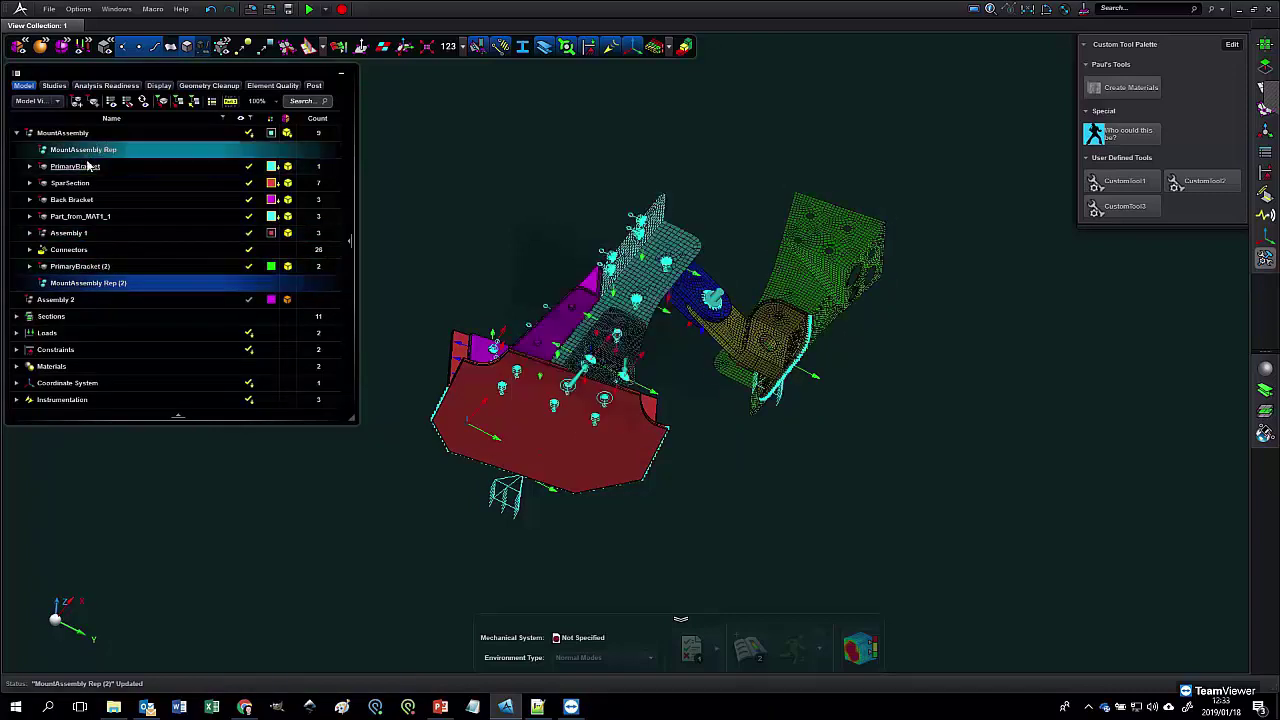
# Step: Deactivate PrimaryBracket (2) in MountAssembly Rep (2) and place that representation in the analysis scene
pyautogui.doubleClick(89, 284)
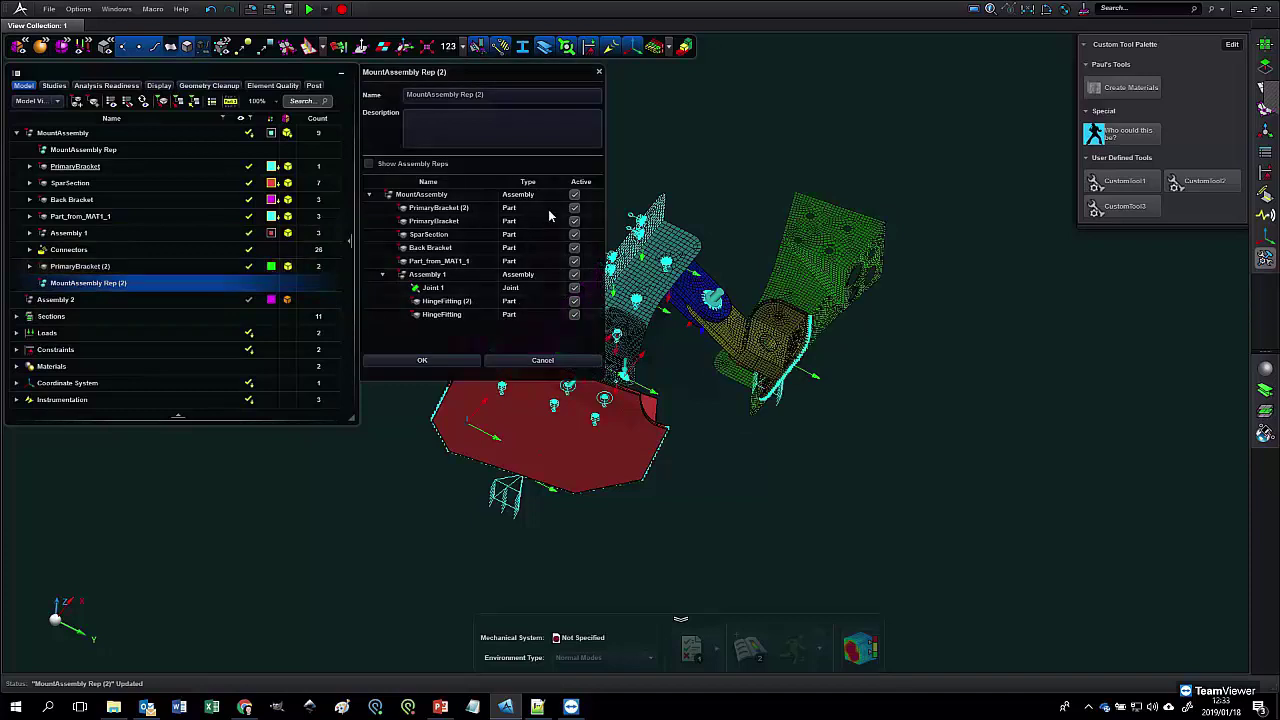
pyautogui.moveTo(720, 172); pyautogui.dragTo(784, 184, button='middle')
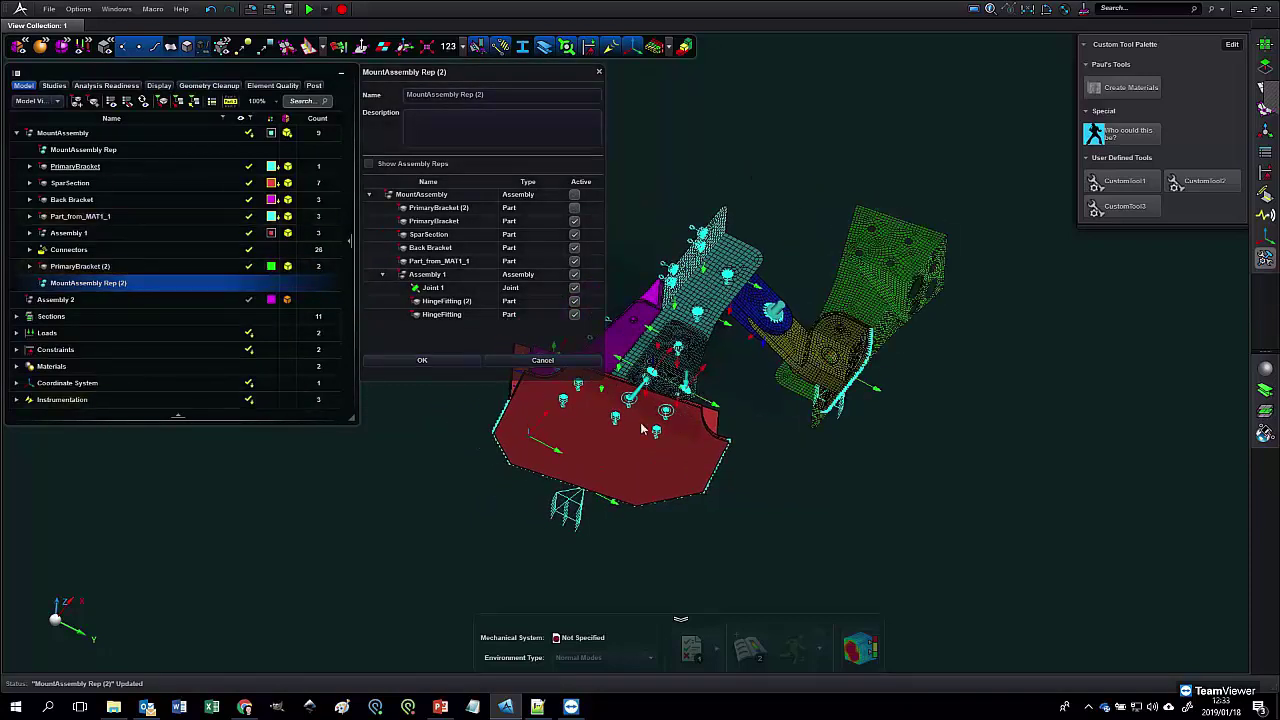
pyautogui.click(437, 360)
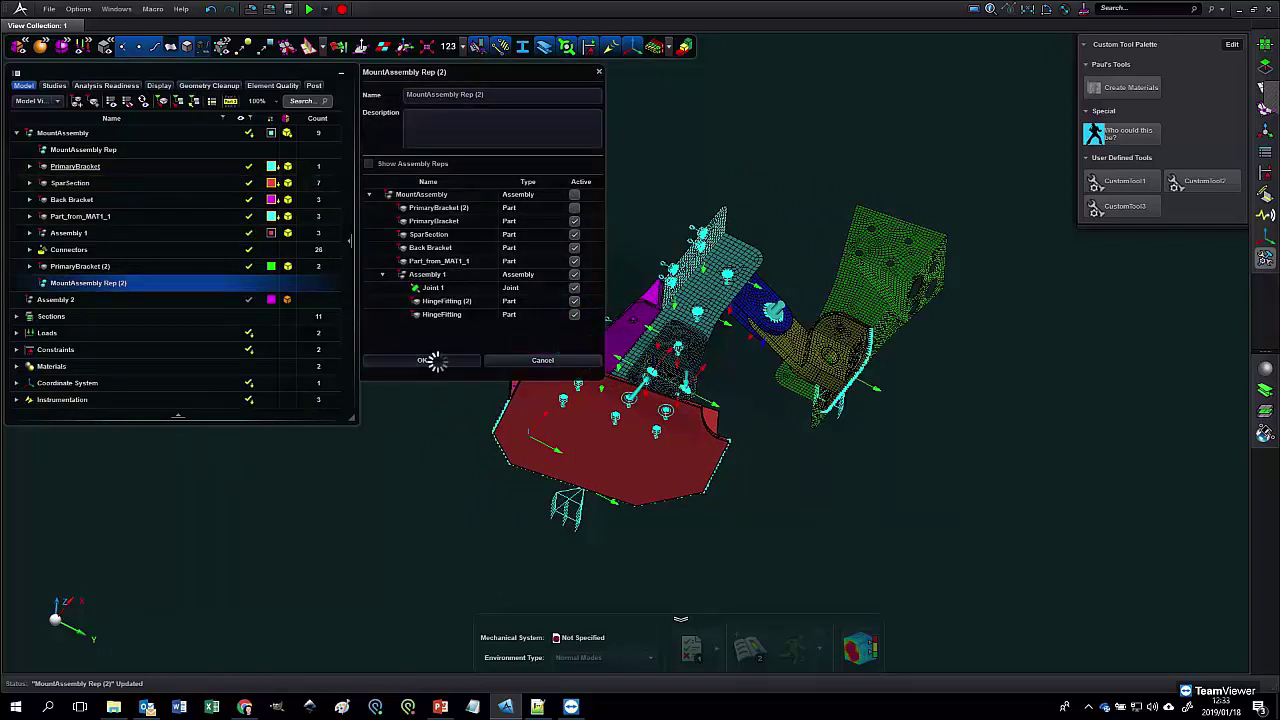
pyautogui.rightClick(125, 284)
pyautogui.click(62, 421)
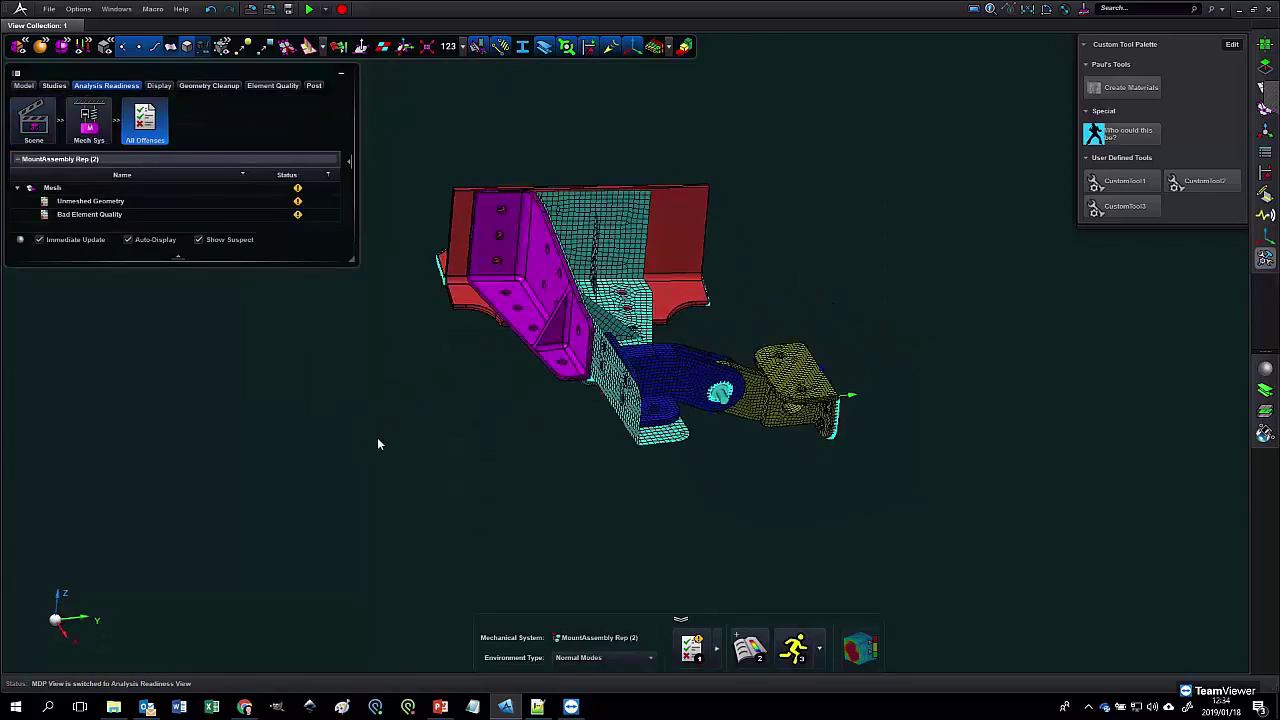
# Step: Turn off the display of solid geometry for the assembly in the analysis scene
pyautogui.scroll(-3, 472, 442)
pyautogui.scroll(3, 484, 411)
pyautogui.moveTo(484, 411); pyautogui.dragTo(428, 435, button='middle')
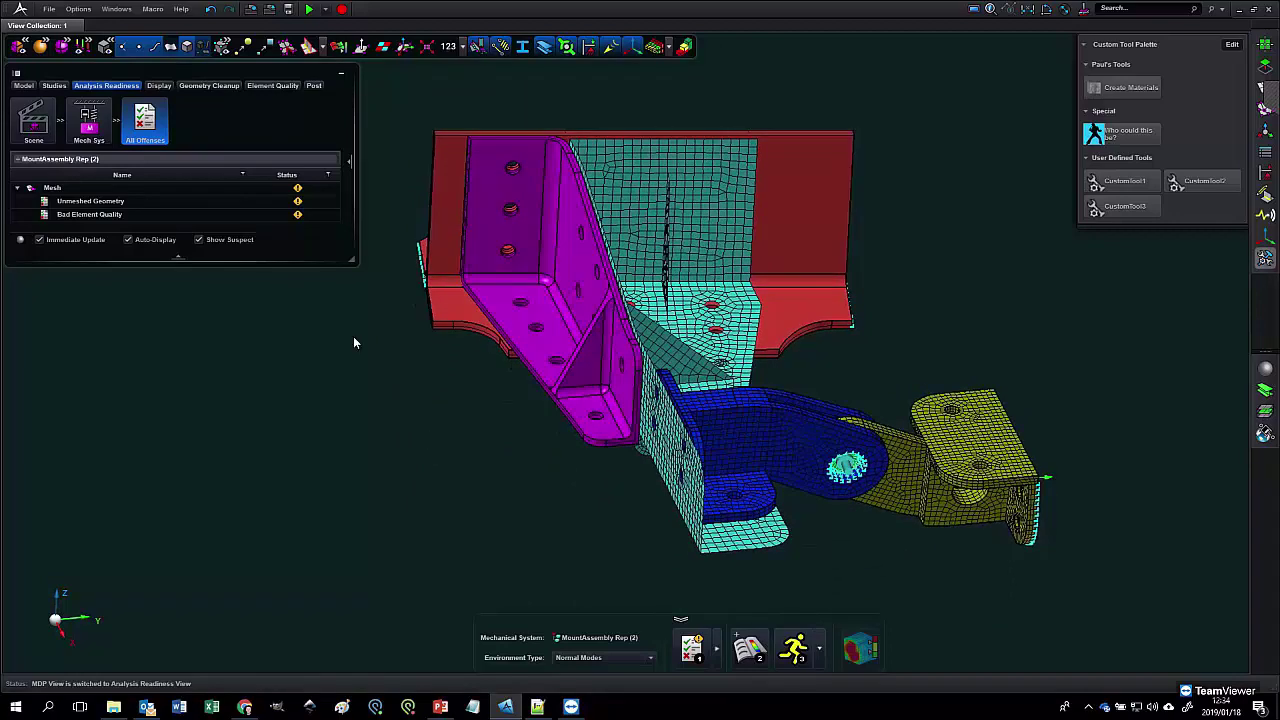
pyautogui.click(187, 47)
pyautogui.moveTo(469, 450)
pyautogui.mouseDown(button='middle')
pyautogui.moveTo(441, 430)
pyautogui.moveTo(443, 449)
pyautogui.moveTo(437, 434)
pyautogui.moveTo(481, 450)
pyautogui.mouseUp(button='middle')
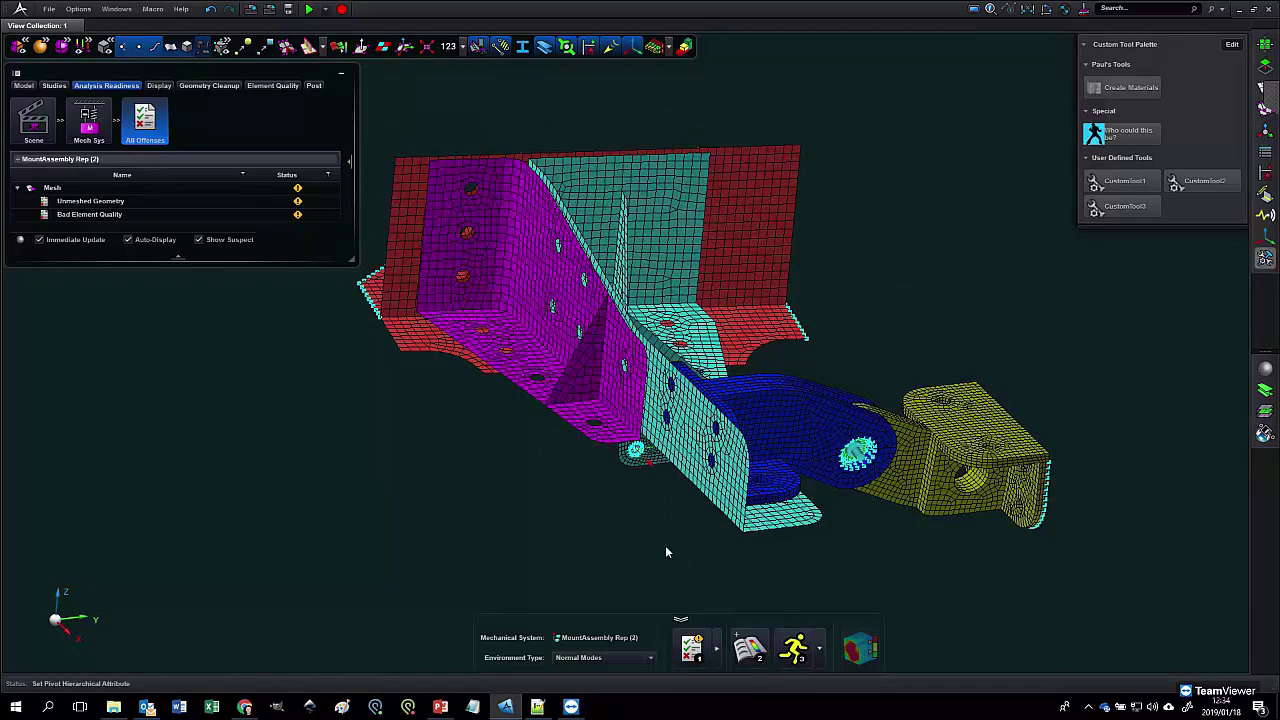
# Step: Examine the model representations used by the study's MountAssembly static scenarios and Mode Scenario Assembly 1, collapsing Static Scenario 1
pyautogui.click(51, 82)
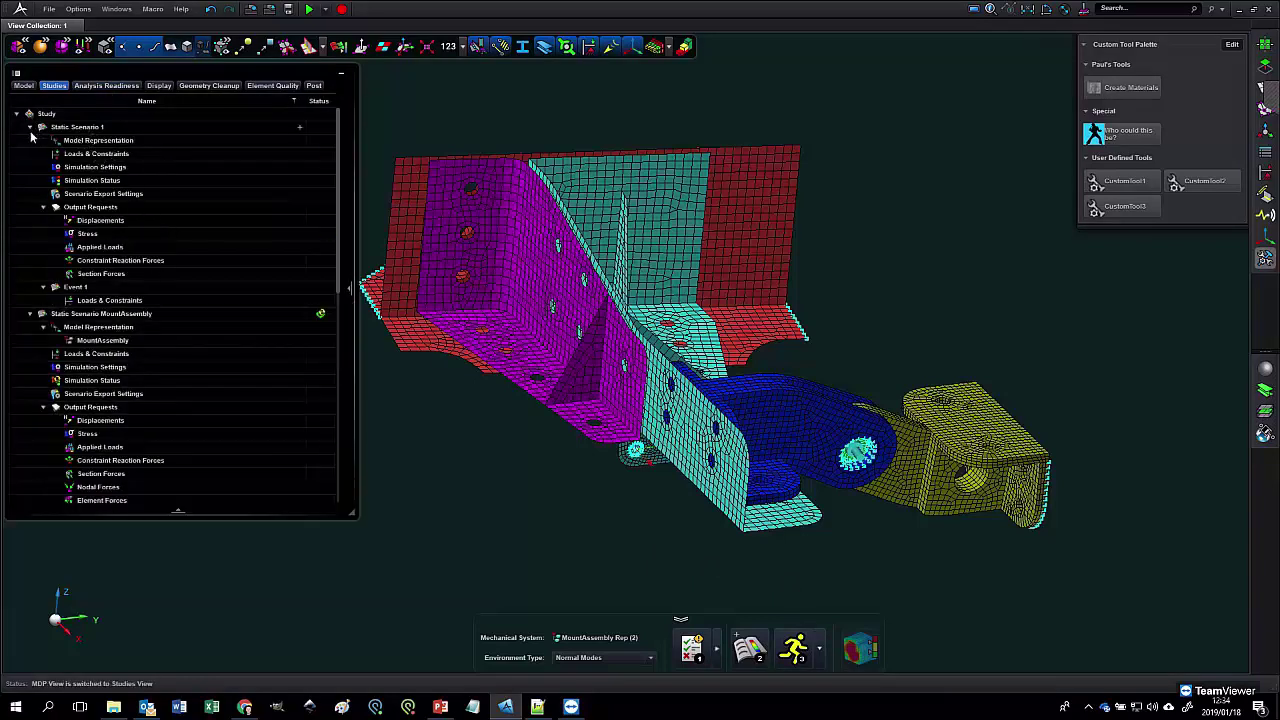
pyautogui.doubleClick(60, 131)
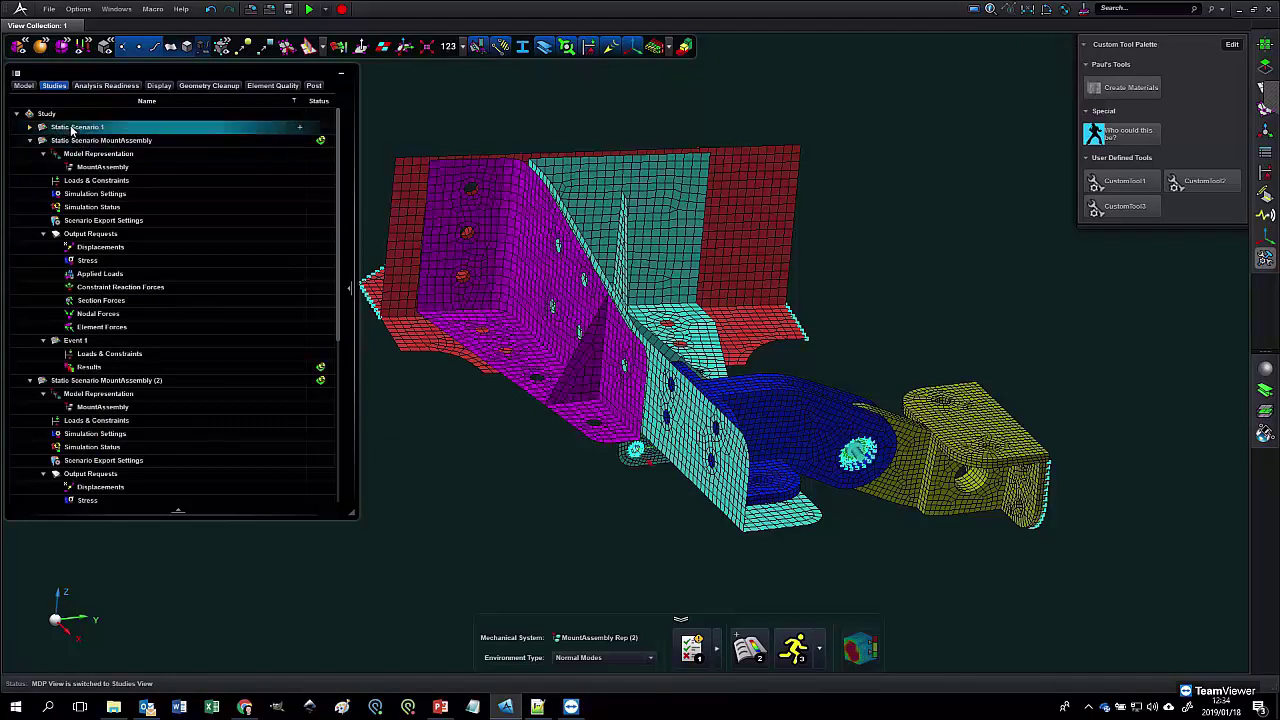
pyautogui.click(102, 166)
pyautogui.click(110, 261)
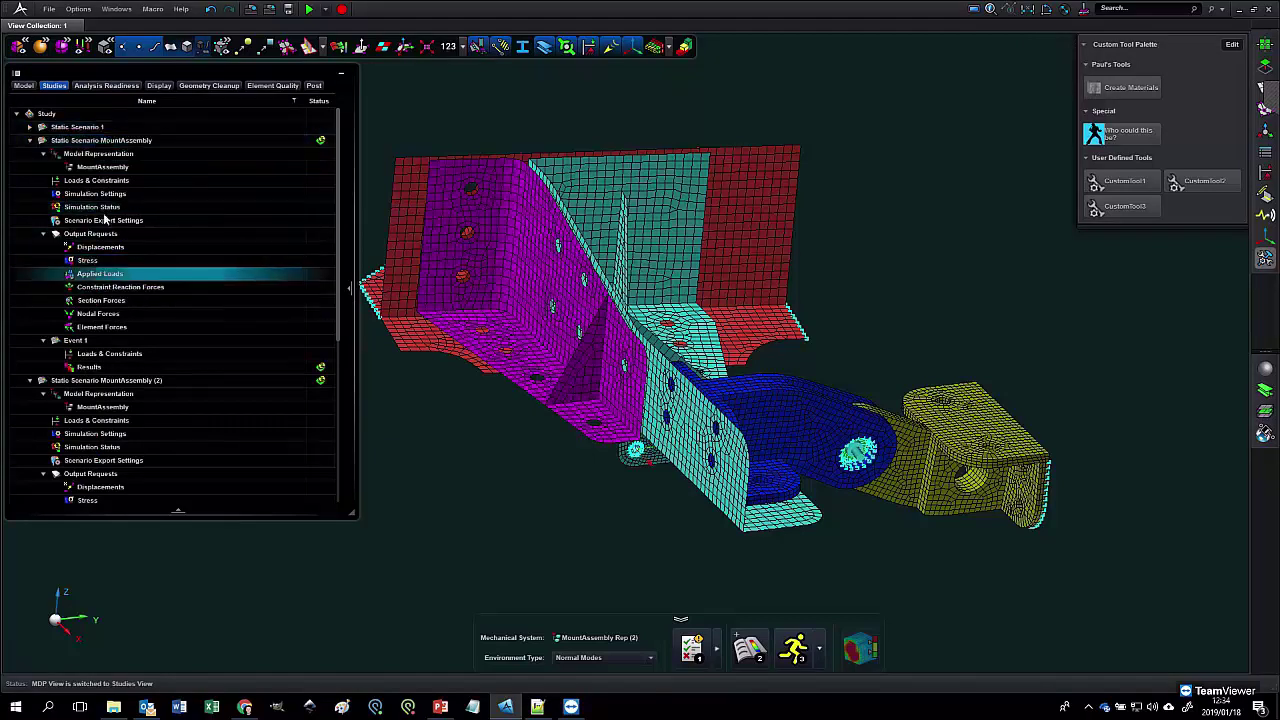
pyautogui.click(97, 155)
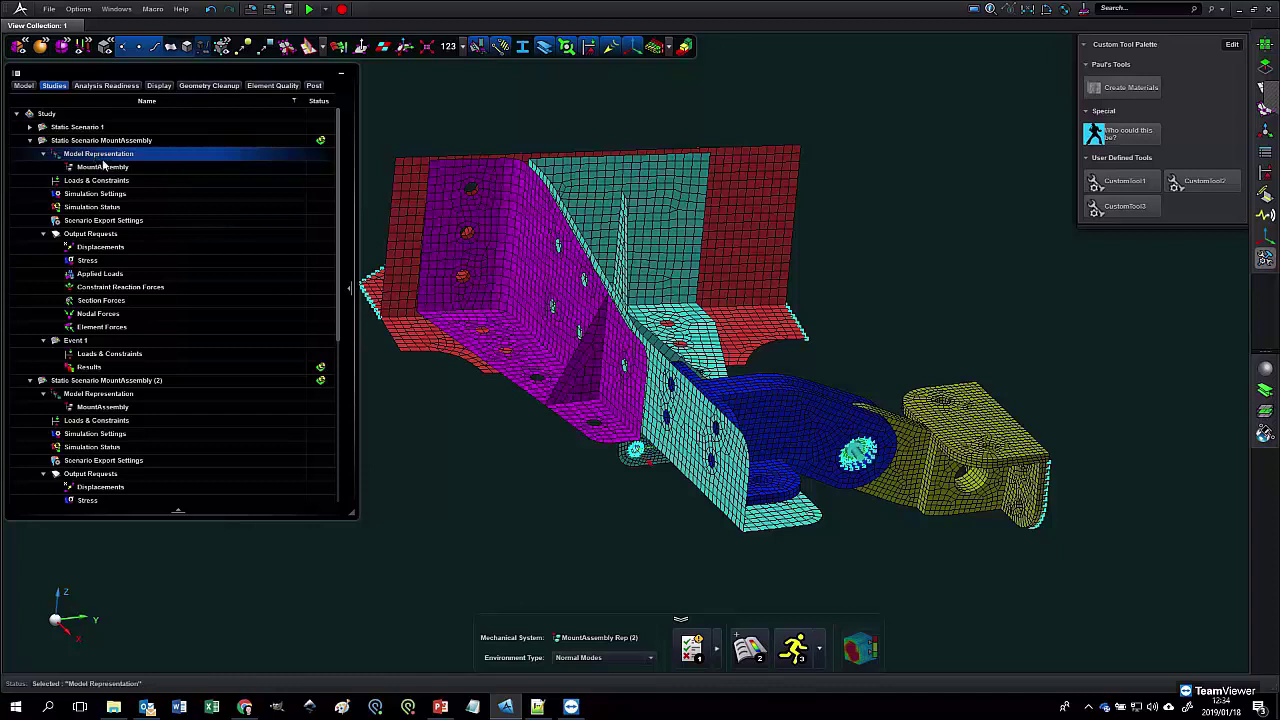
pyautogui.click(99, 169)
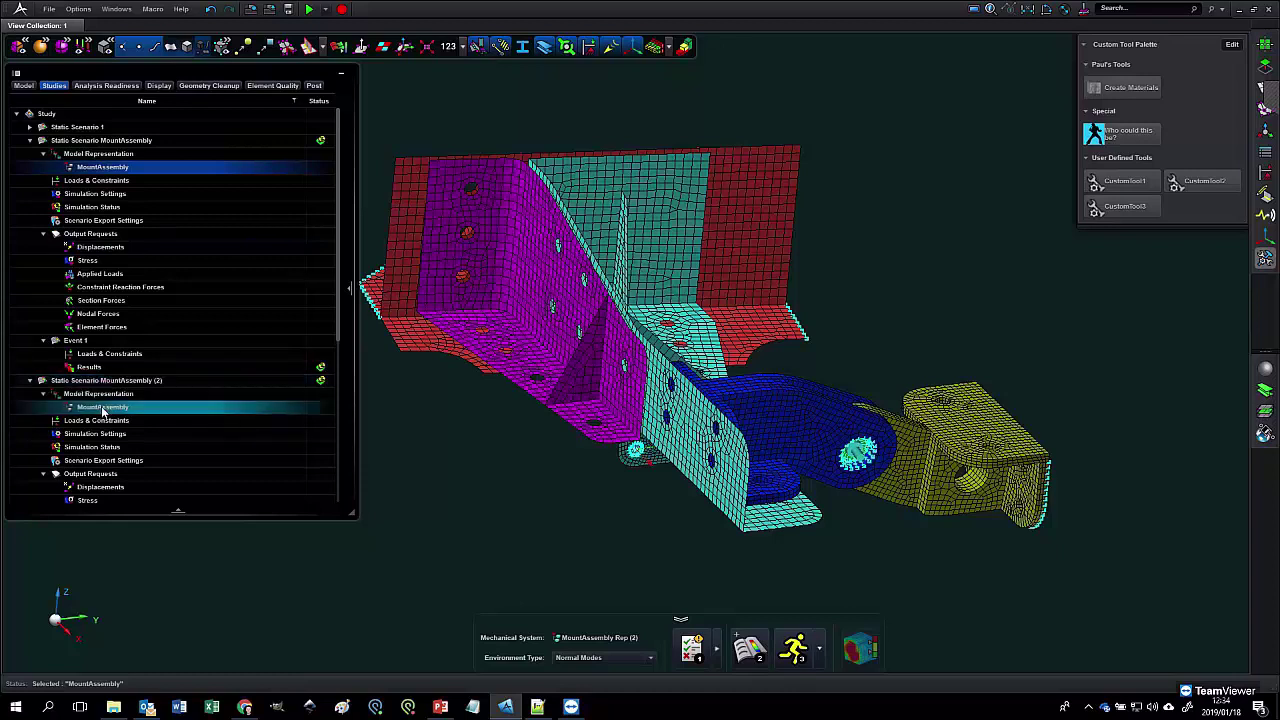
pyautogui.scroll(-4, 103, 412)
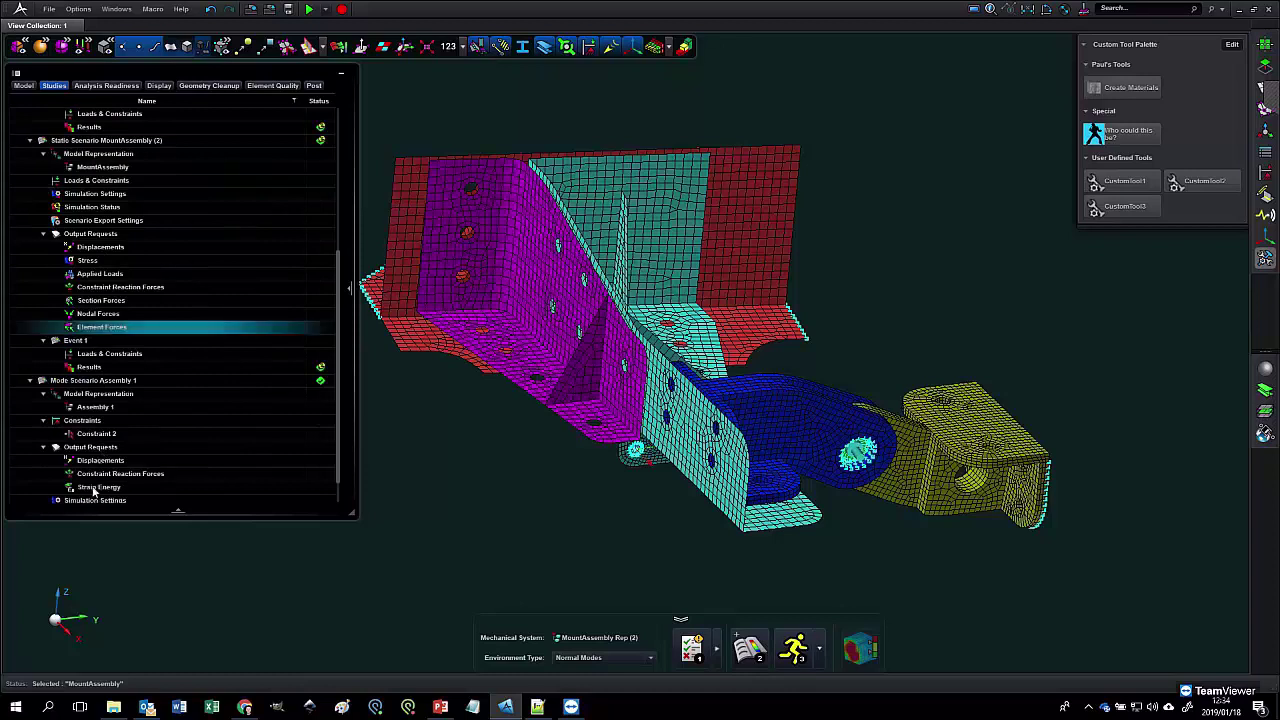
pyautogui.scroll(-1, 93, 480)
pyautogui.click(85, 364)
pyautogui.click(94, 379)
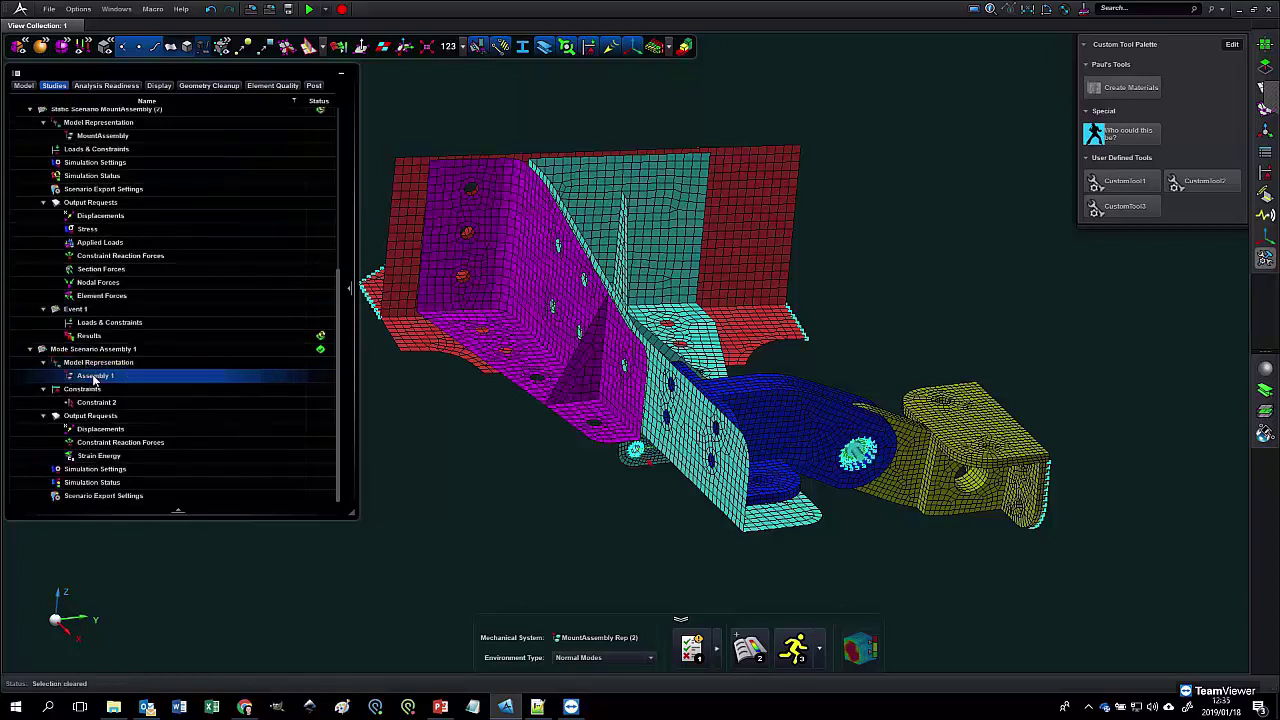
pyautogui.click(94, 365)
pyautogui.click(95, 365)
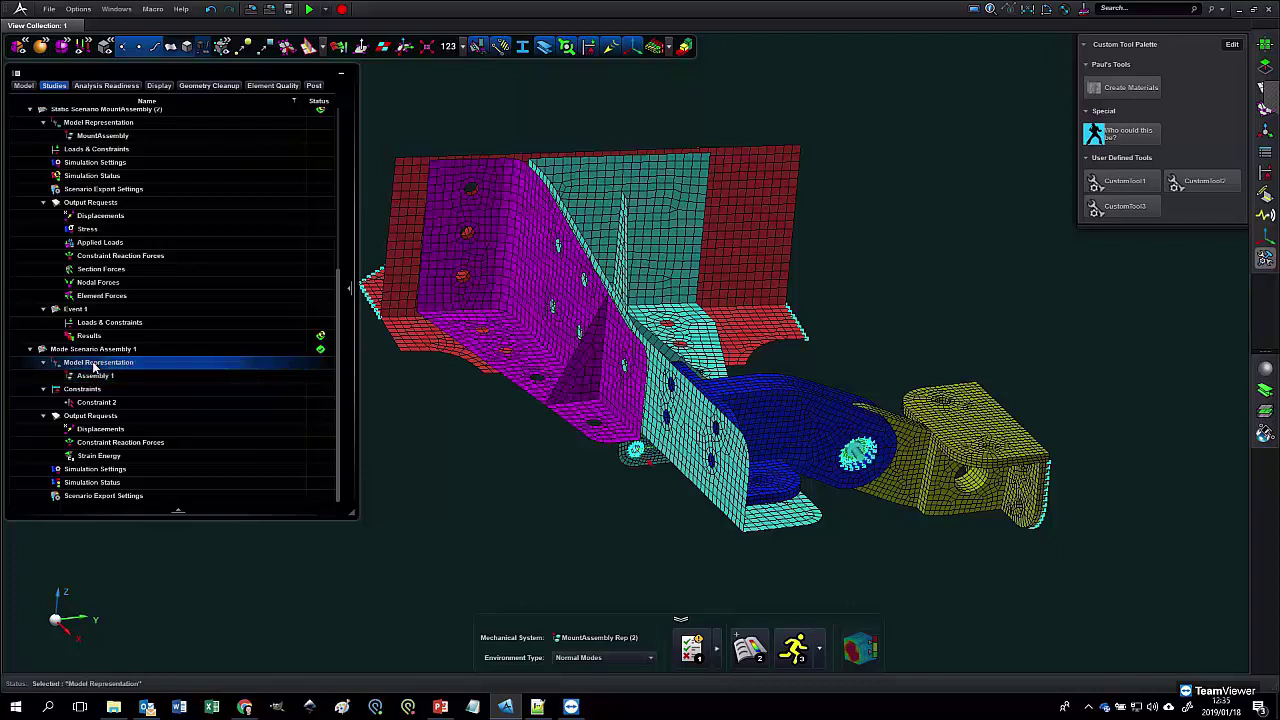
# Step: Add a second event to Static Scenario MountAssembly in the study
pyautogui.scroll(5, 120, 250)
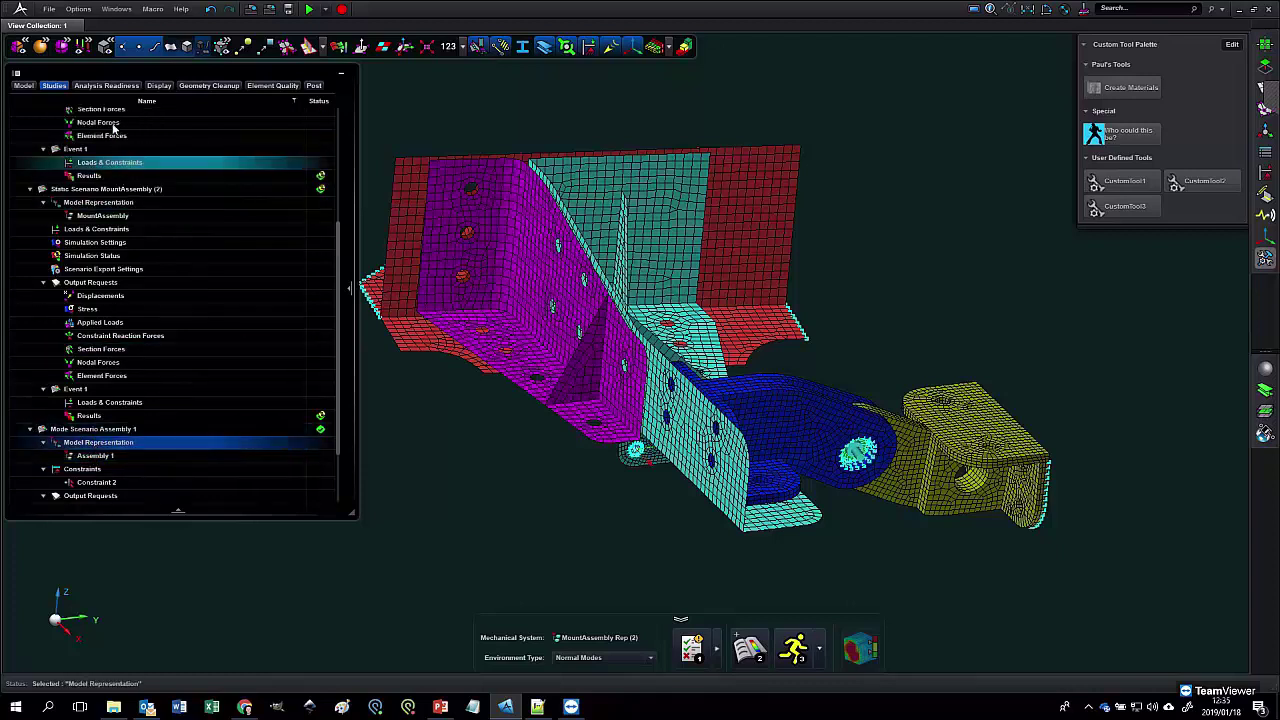
pyautogui.scroll(1, 130, 157)
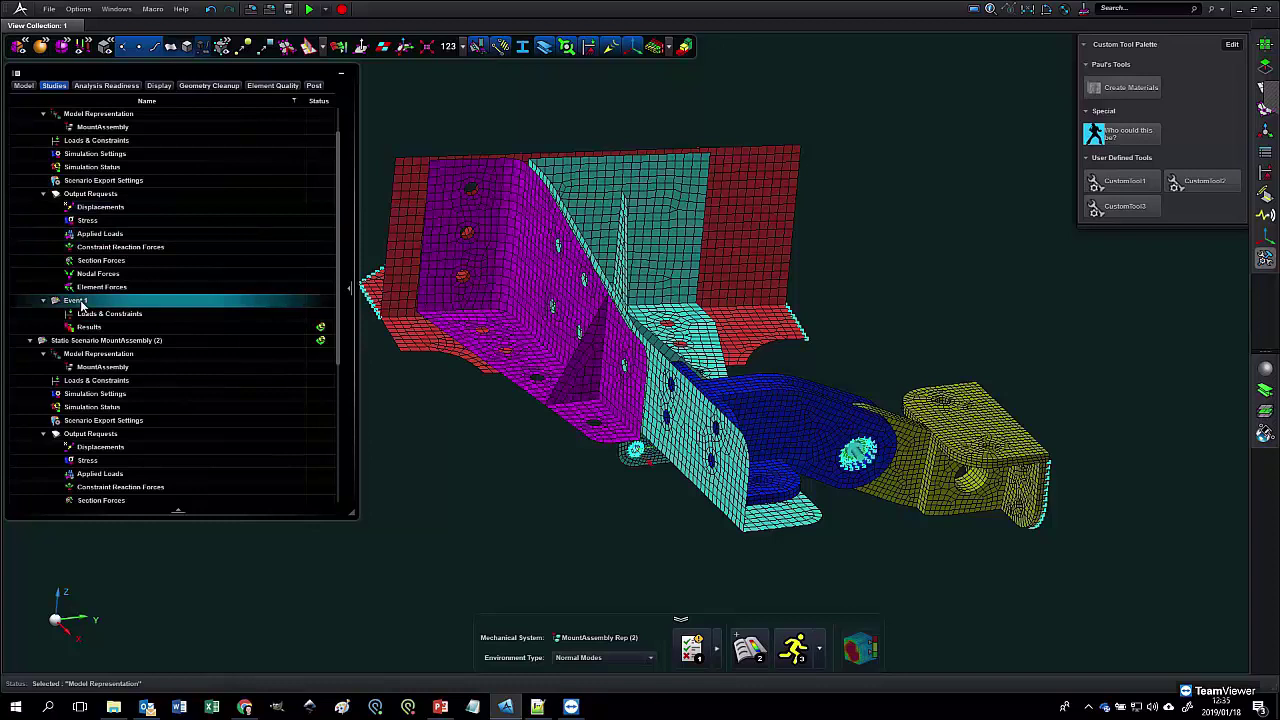
pyautogui.click(80, 302)
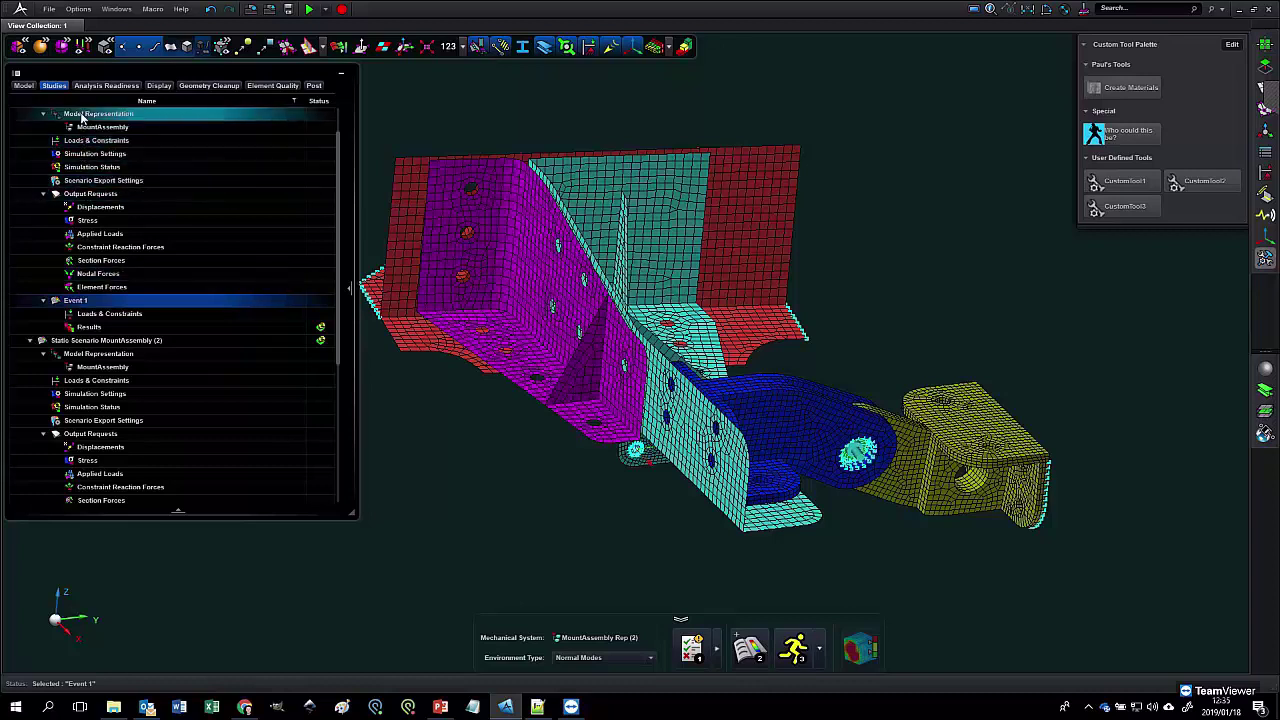
pyautogui.scroll(1, 88, 146)
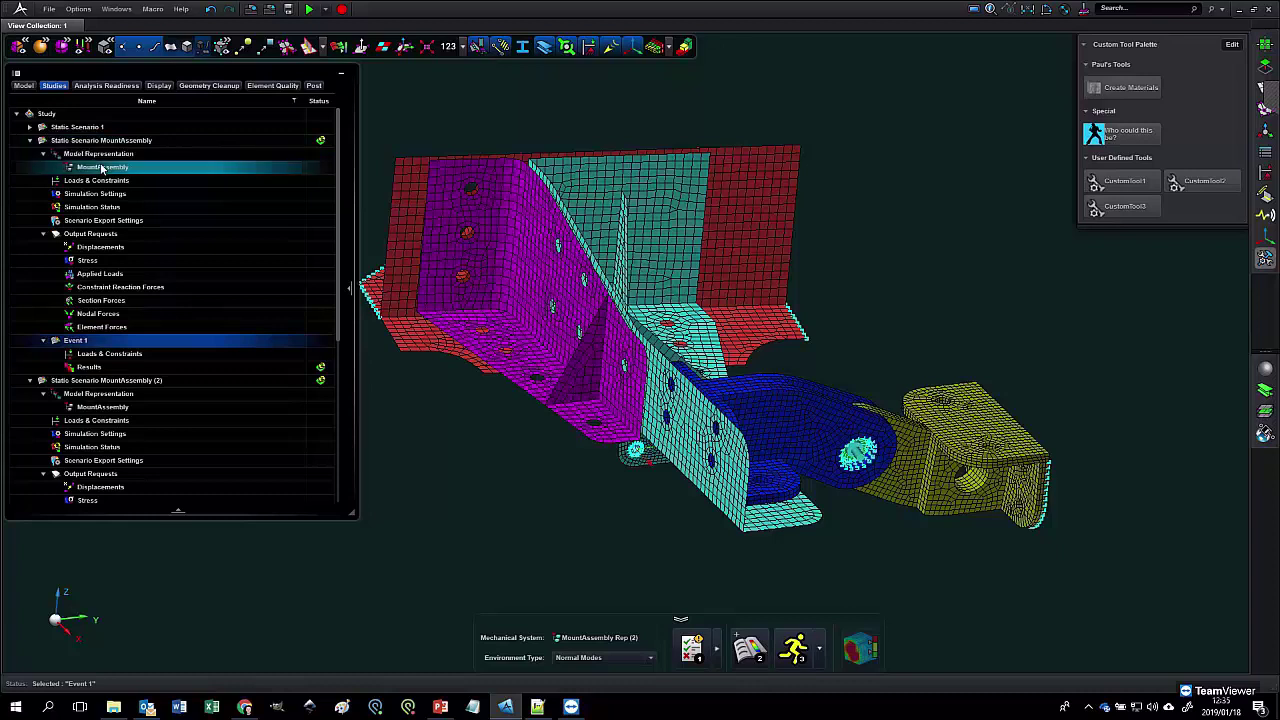
pyautogui.click(79, 128)
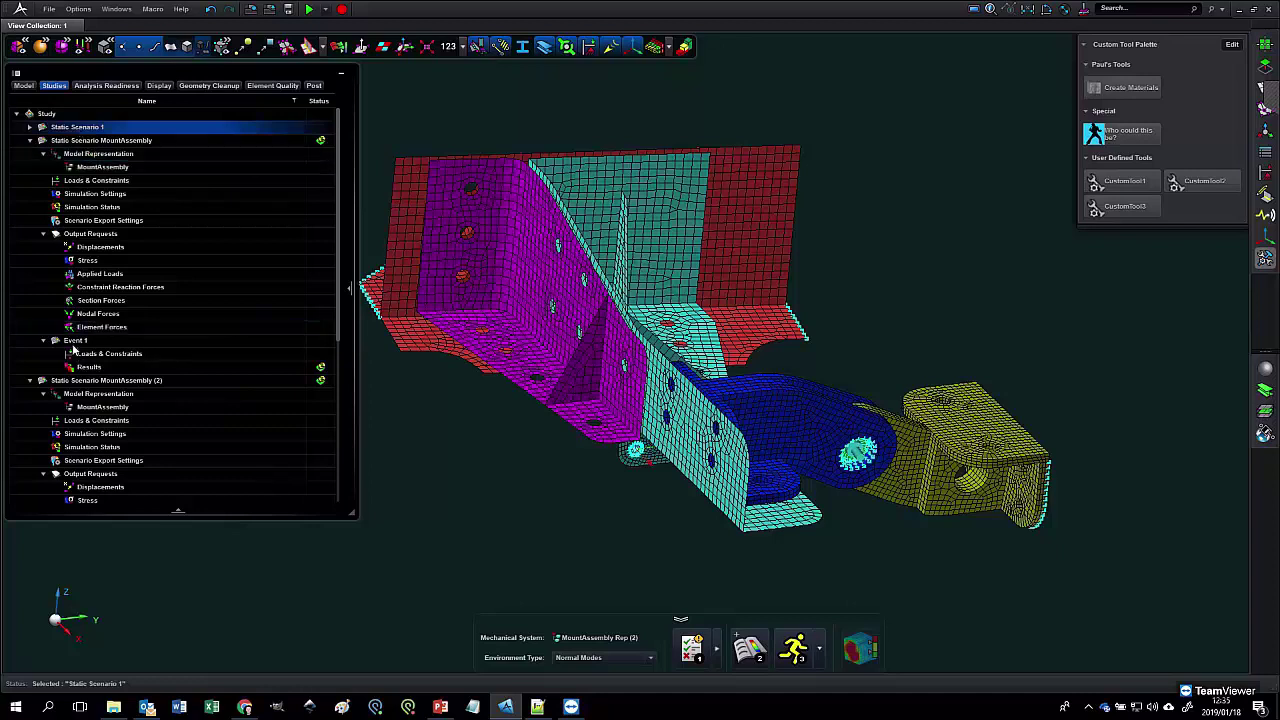
pyautogui.rightClick(77, 142)
pyautogui.click(40, 168)
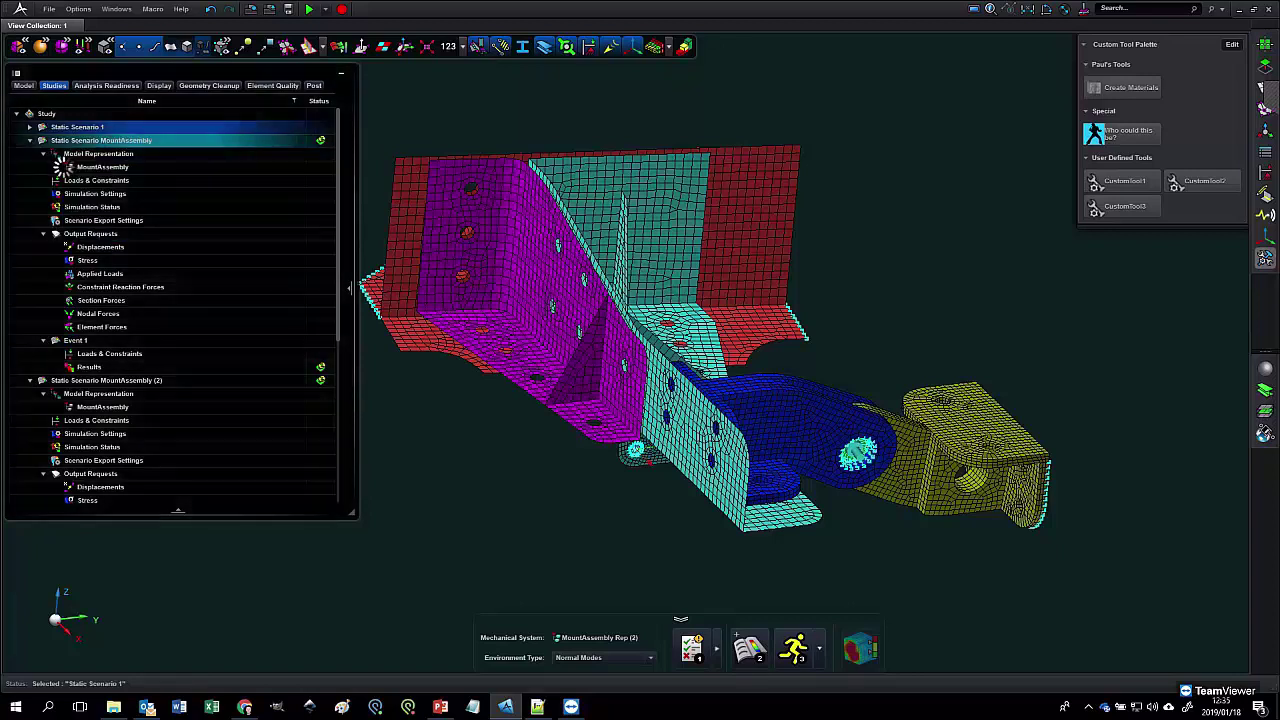
# Step: Include Force - Moment 2, Force - Moment 3 and Constraint 2 in Event 1 of Static Scenario MountAssembly
pyautogui.scroll(-2, 95, 300)
pyautogui.click(82, 290)
pyautogui.doubleClick(89, 266)
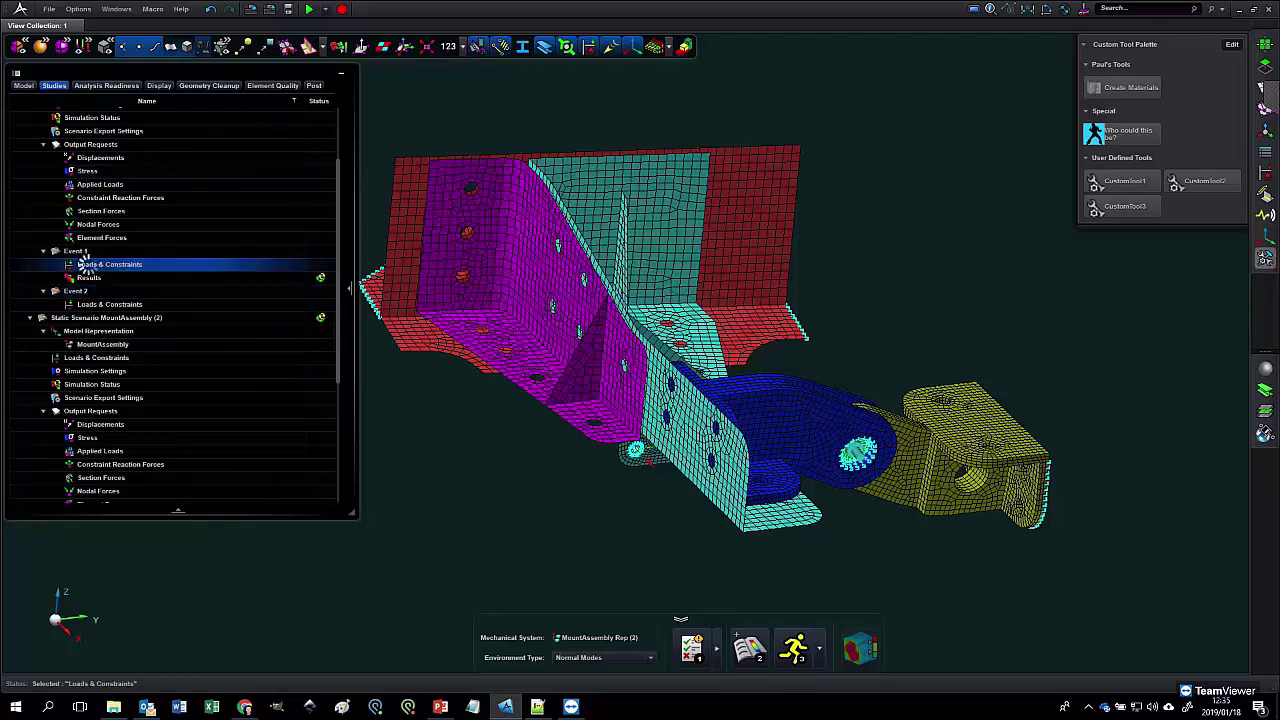
pyautogui.click(491, 129)
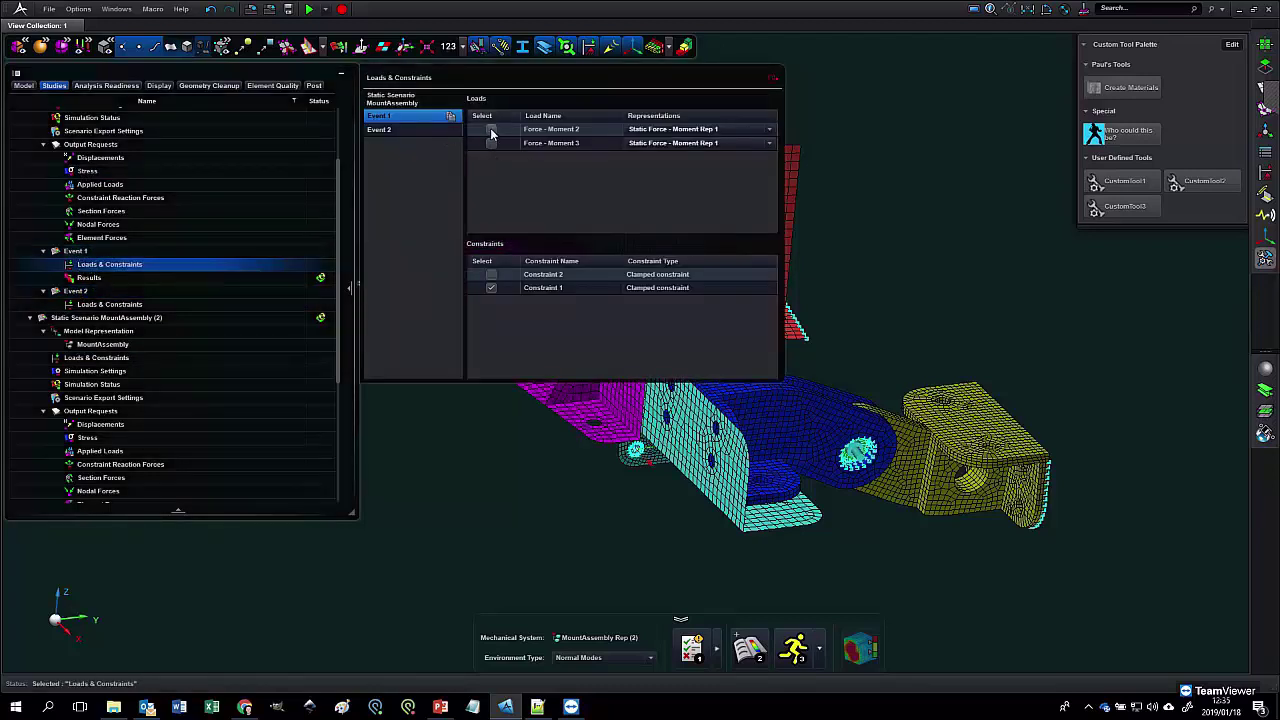
pyautogui.click(490, 146)
pyautogui.click(491, 274)
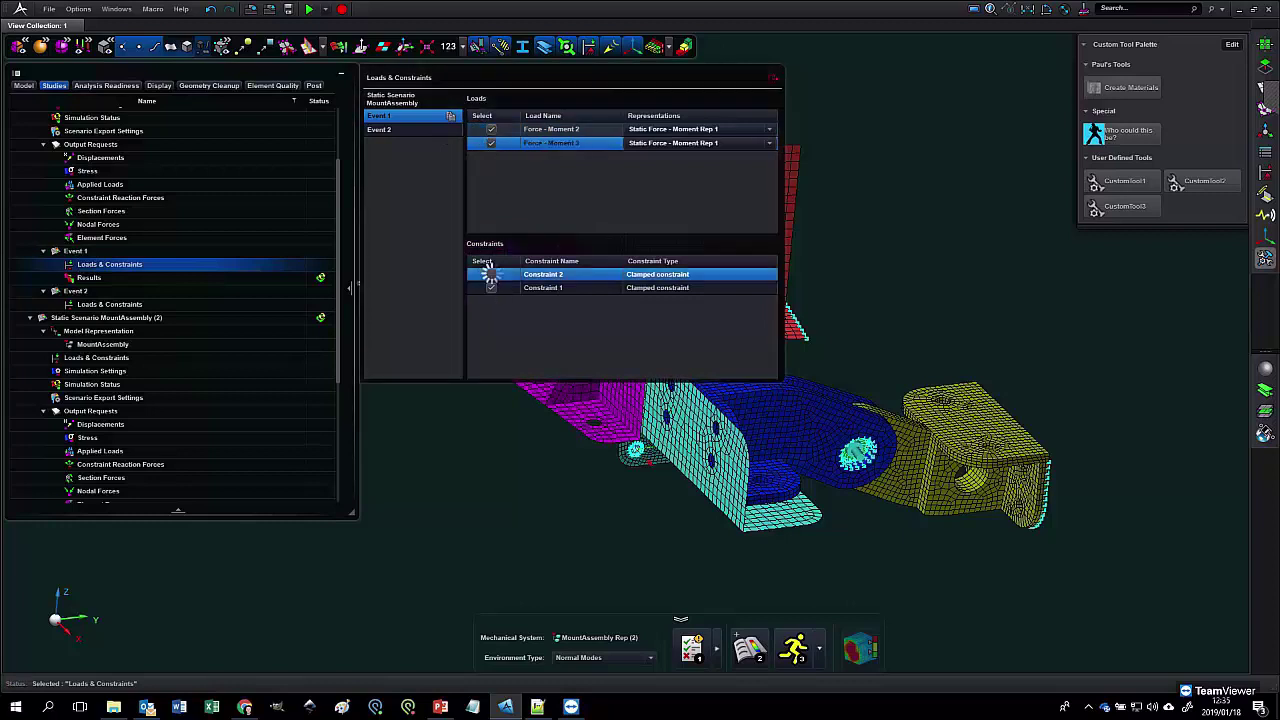
# Step: Include both Force - Moment loads and Constraints 1 and 2 in Event 2, and close the loads and constraints settings
pyautogui.click(395, 134)
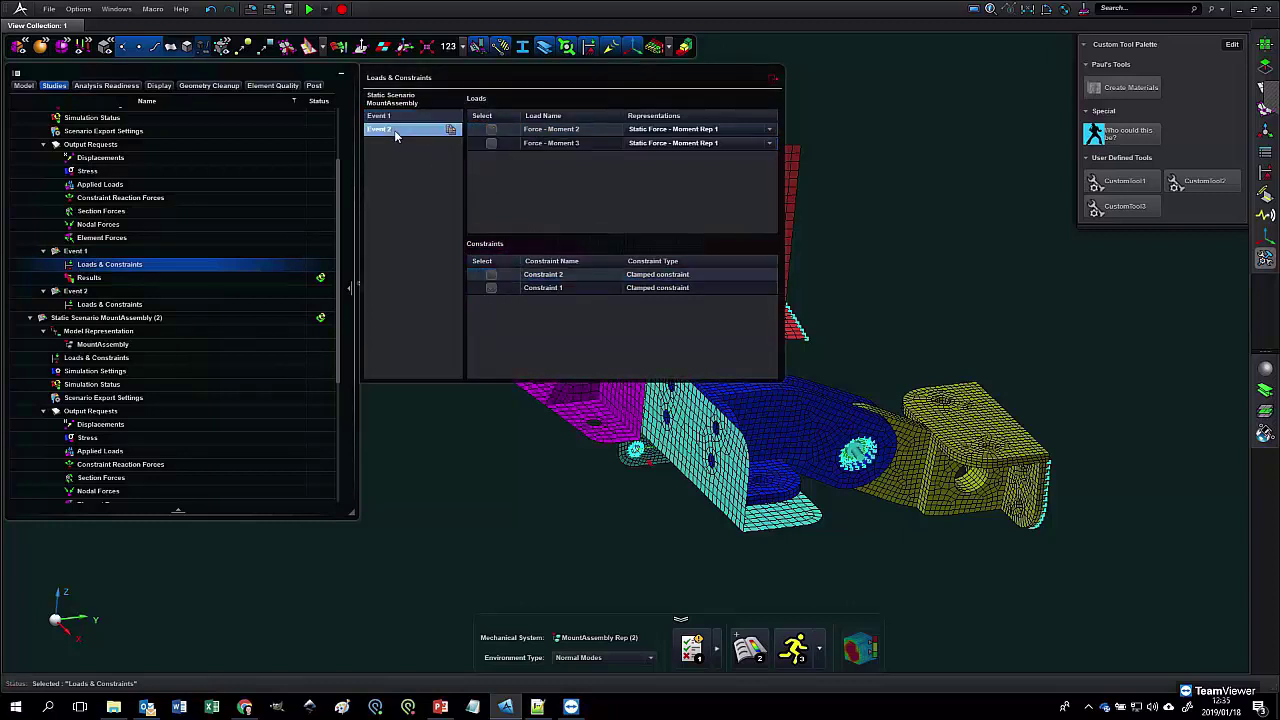
pyautogui.click(491, 275)
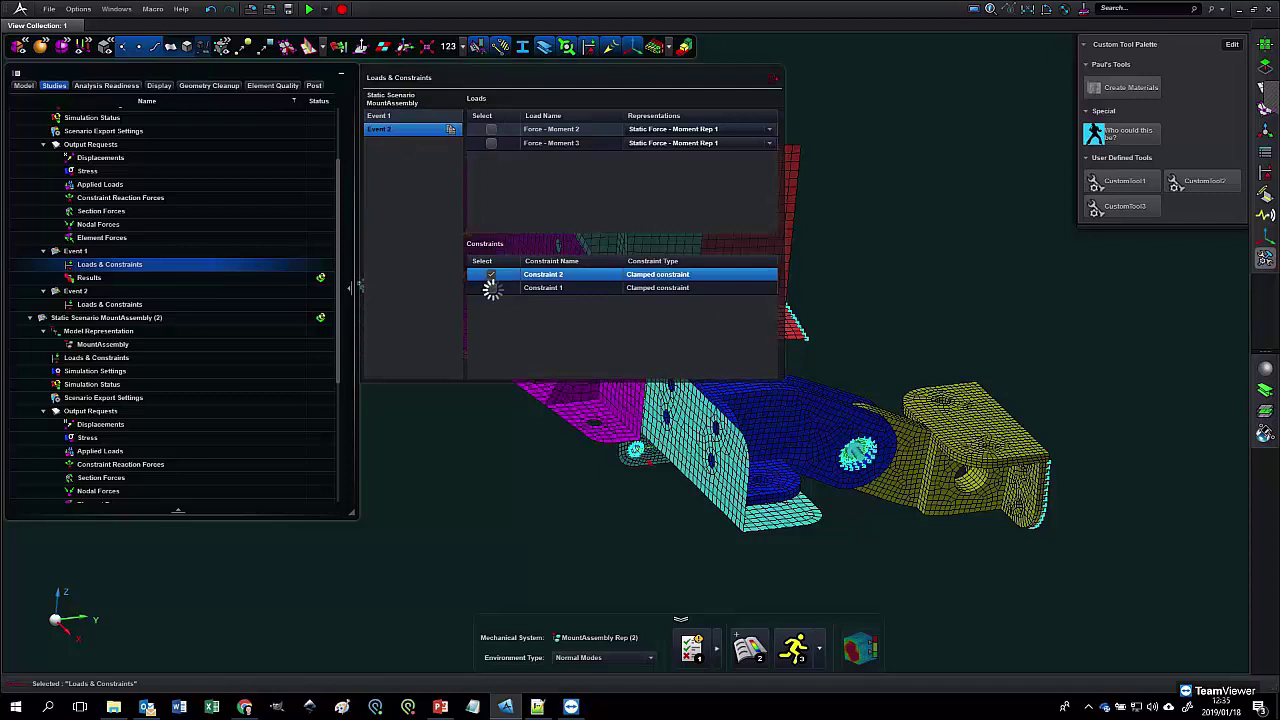
pyautogui.click(491, 287)
pyautogui.click(490, 143)
pyautogui.click(491, 129)
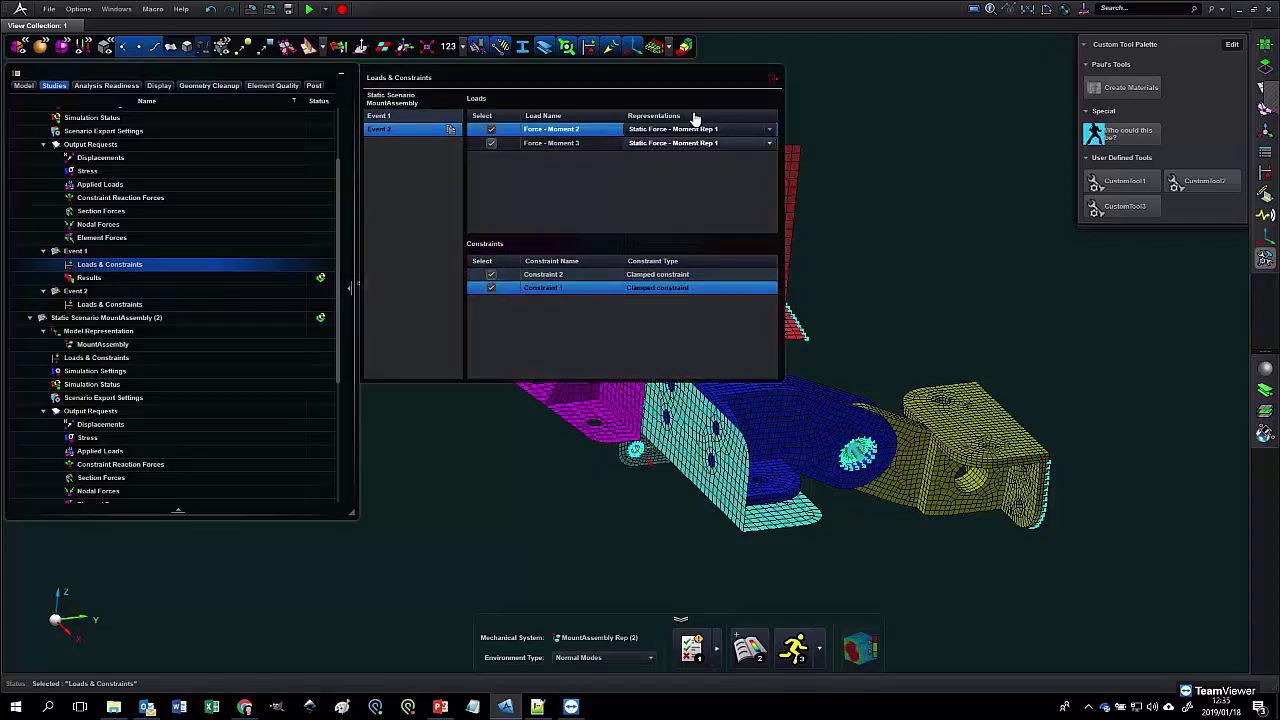
pyautogui.click(772, 79)
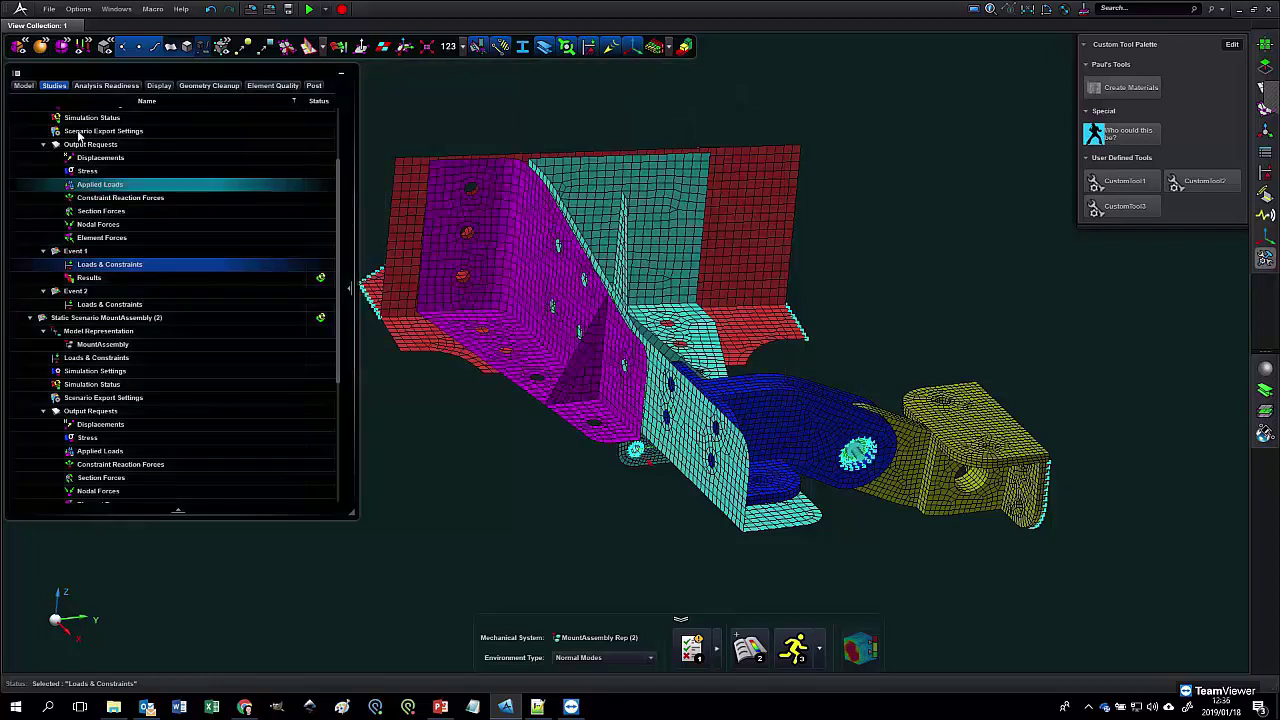
# Step: Look over the actions available for Static Scenario MountAssembly and check the "What's new (and not) in Apex IL" slide in PowerPoint
pyautogui.scroll(3, 100, 175)
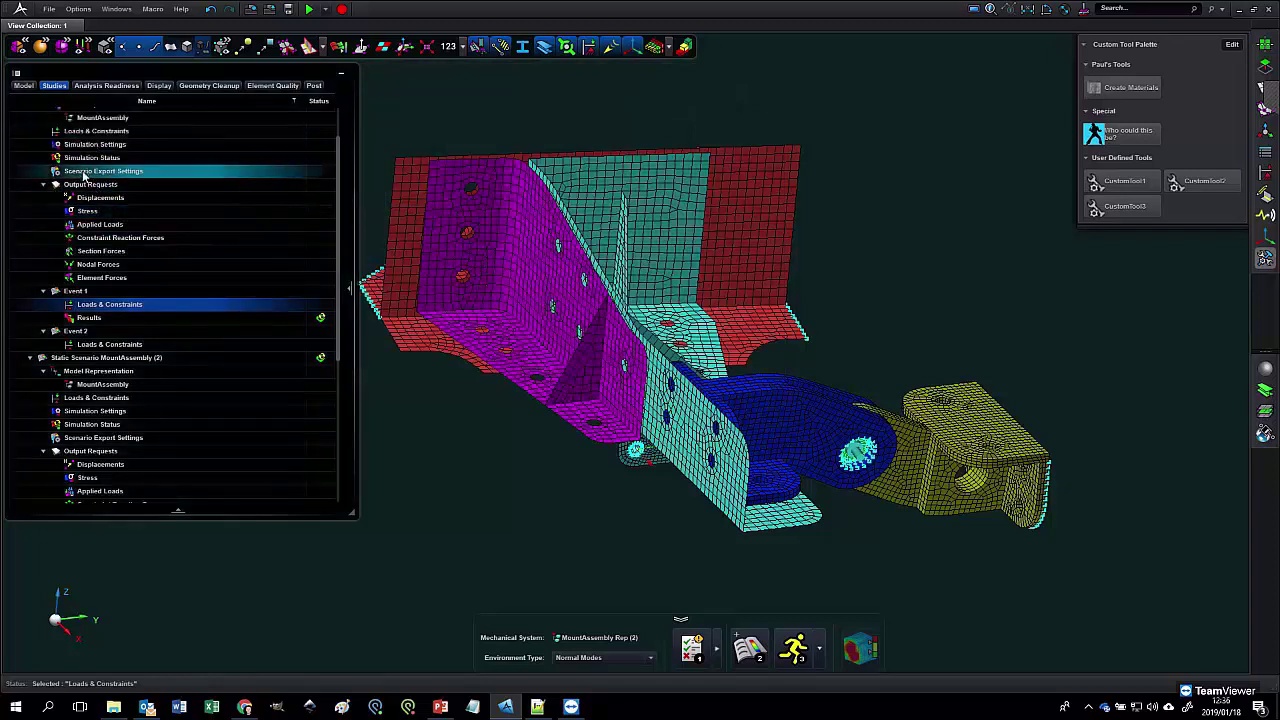
pyautogui.rightClick(84, 143)
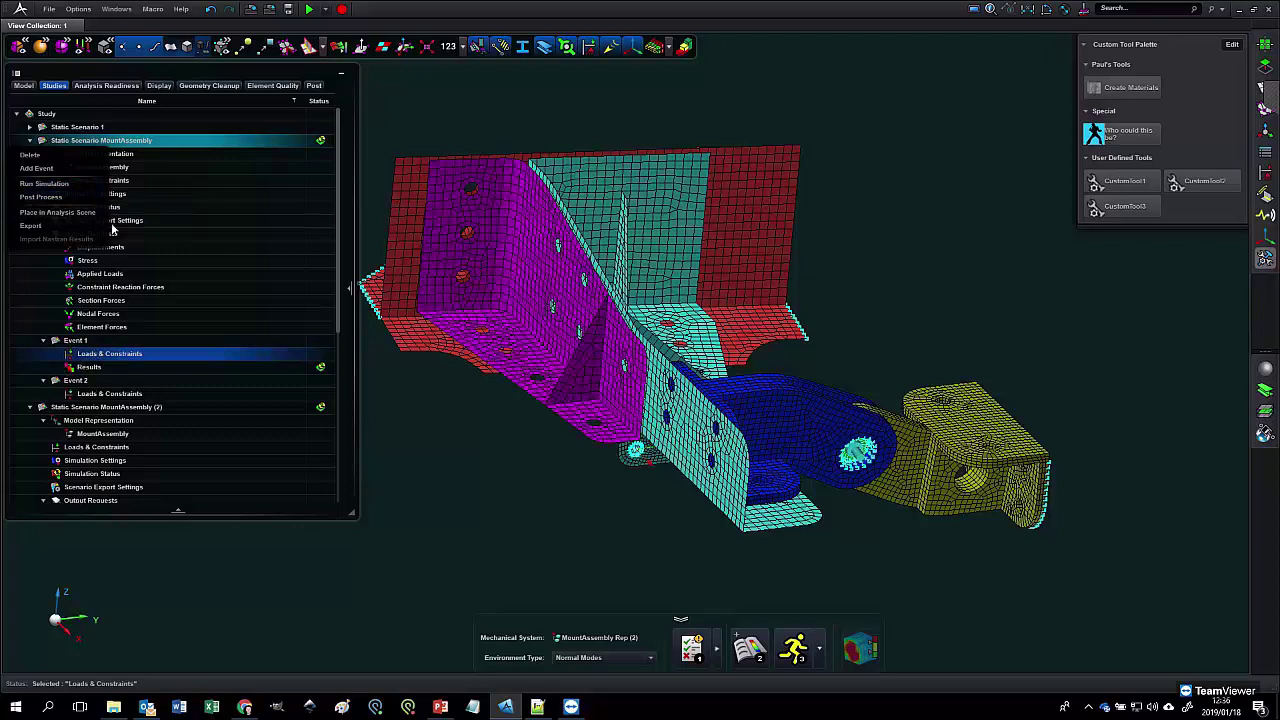
pyautogui.click(111, 381)
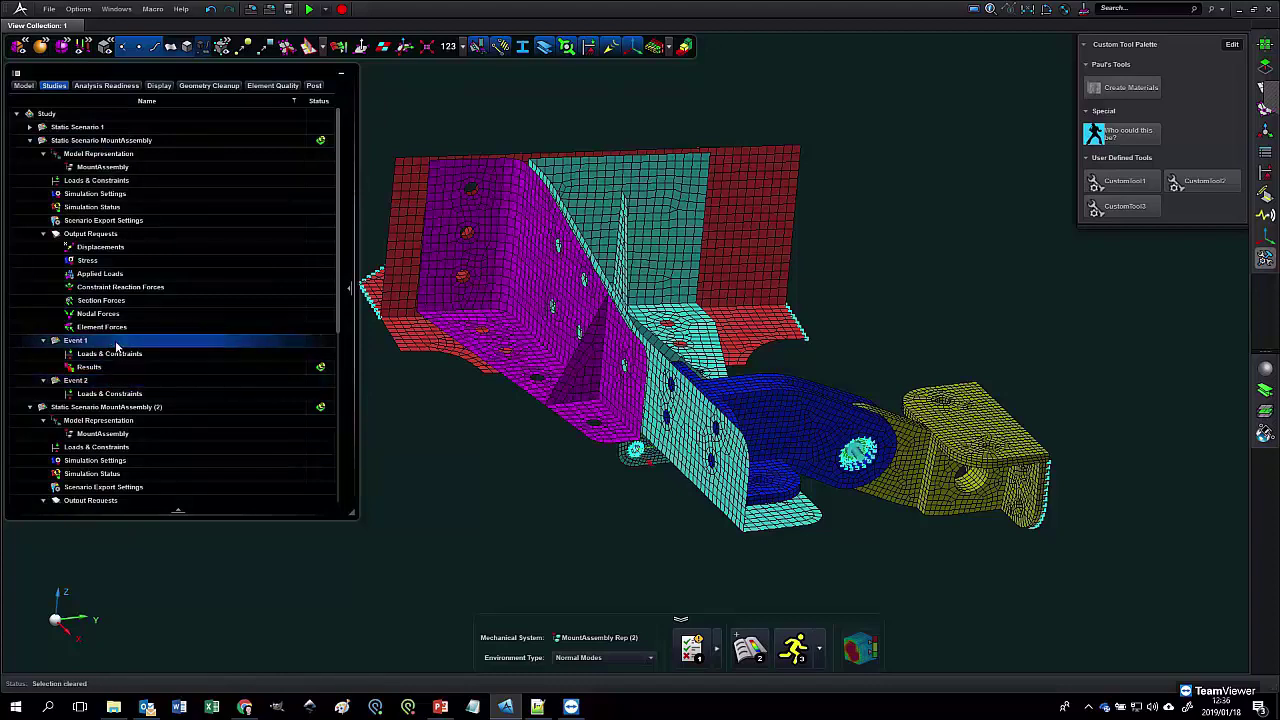
pyautogui.hotkey('alt', 'Tab')
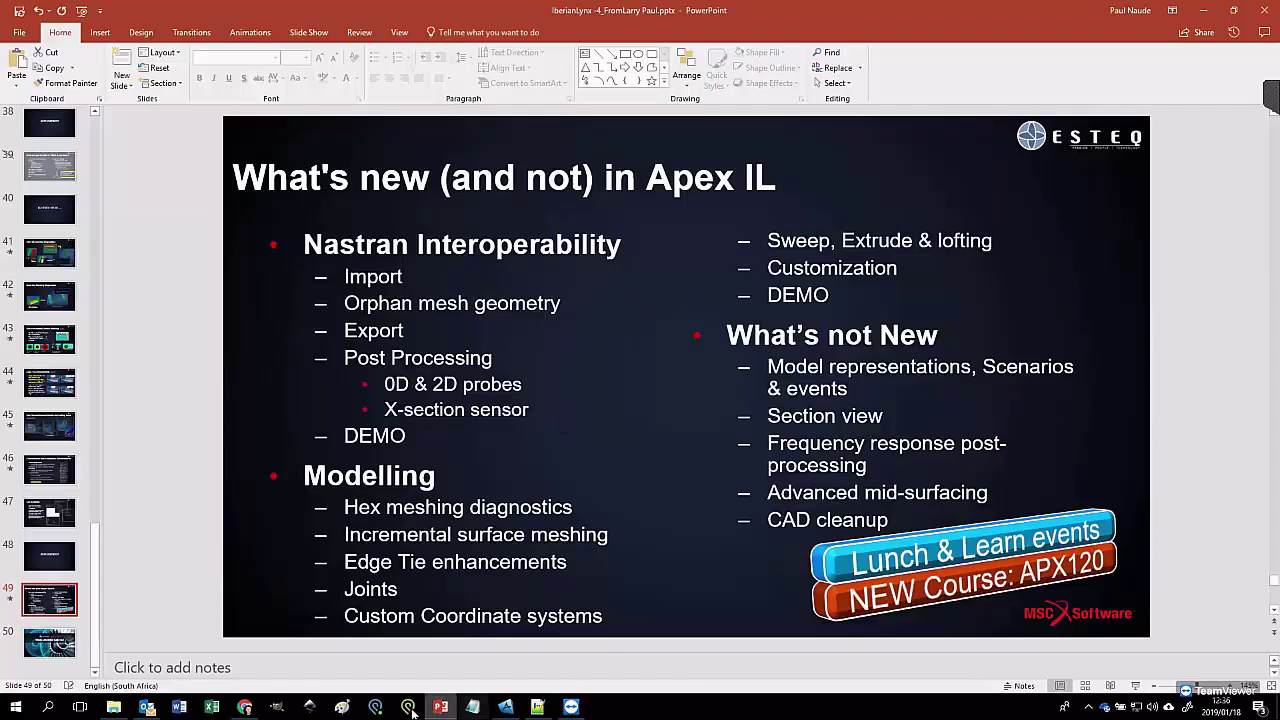
pyautogui.click(505, 707)
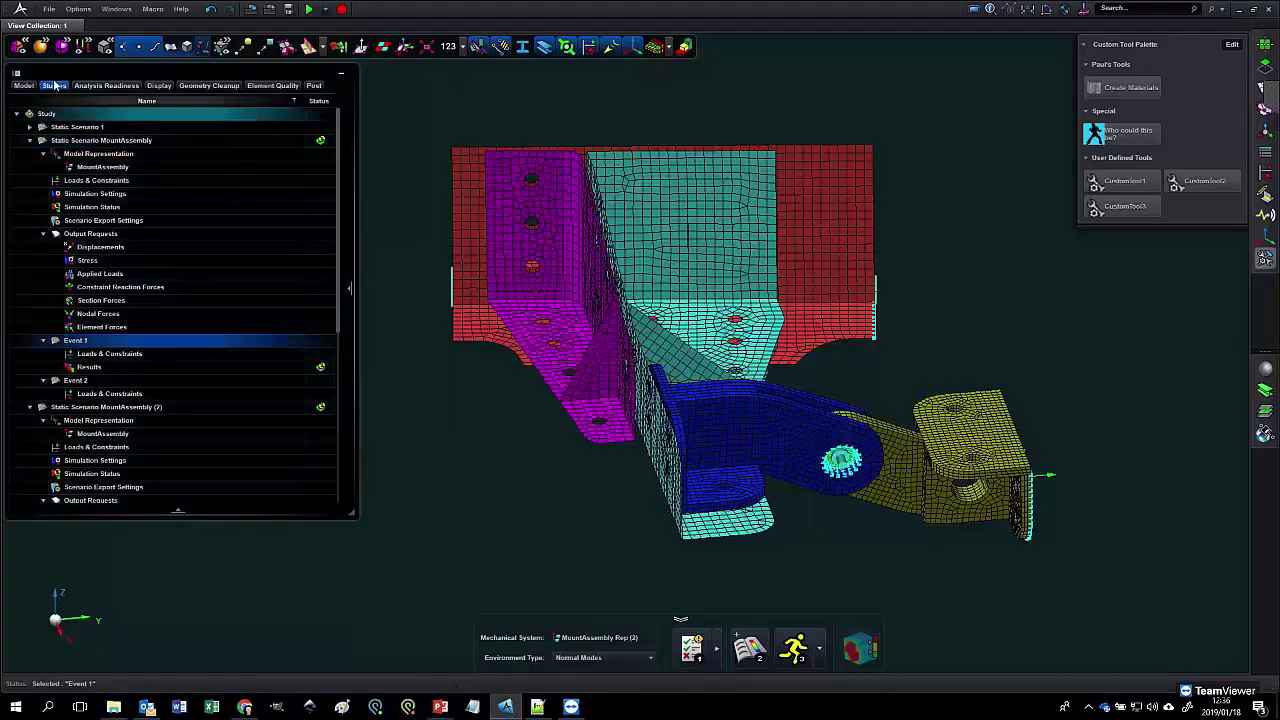
# Step: Switch the model browser to Section View and inspect the assembly coloured by section from the underside
pyautogui.click(23, 85)
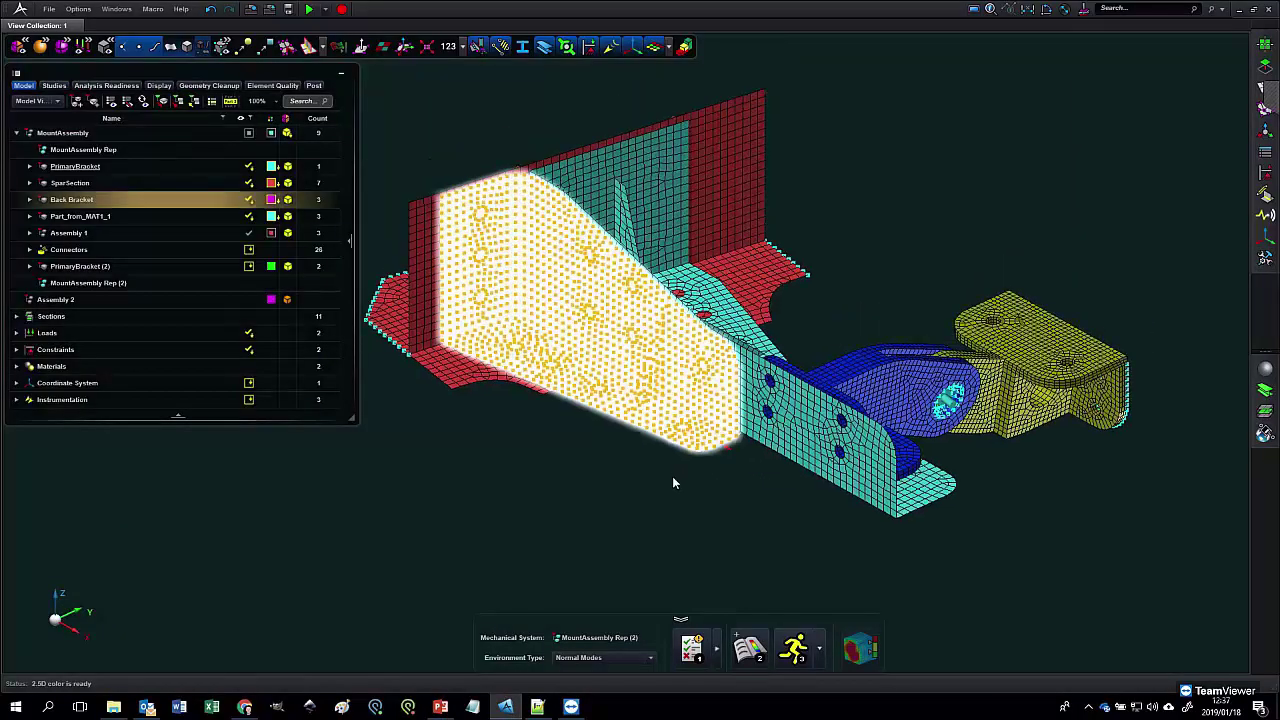
pyautogui.click(42, 101)
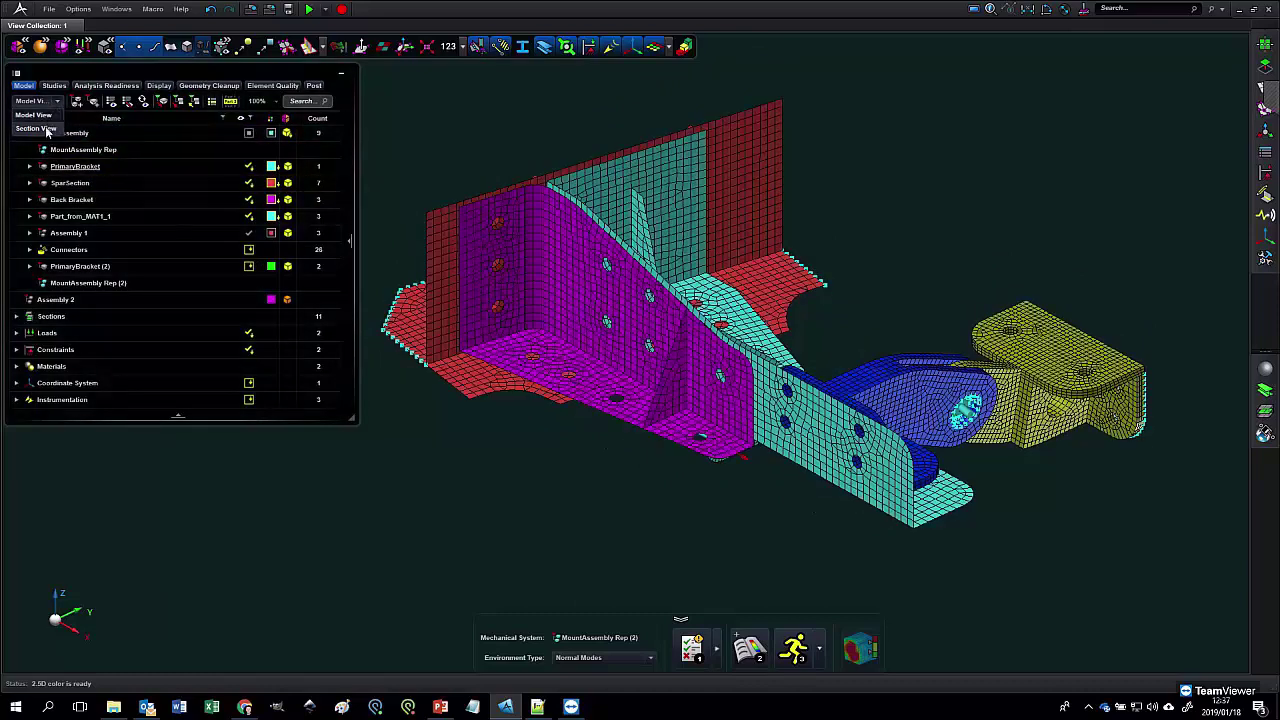
pyautogui.click(37, 129)
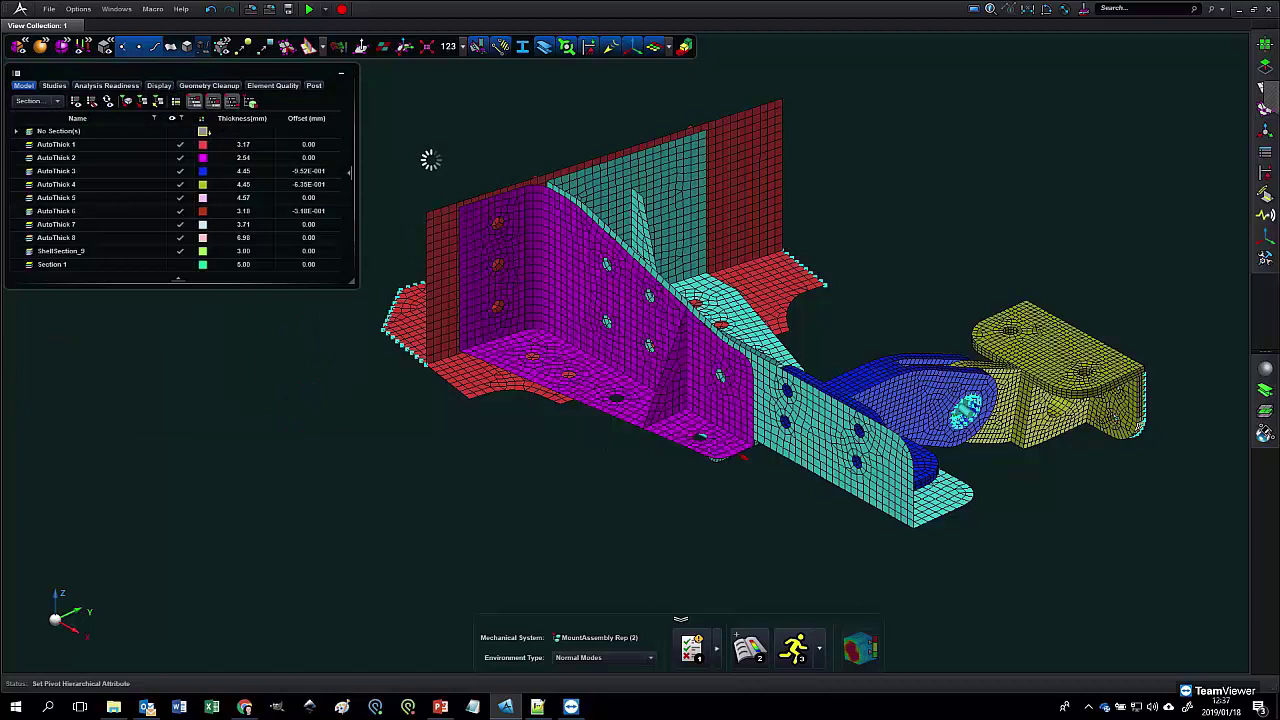
pyautogui.moveTo(489, 406); pyautogui.dragTo(405, 400, button='middle')
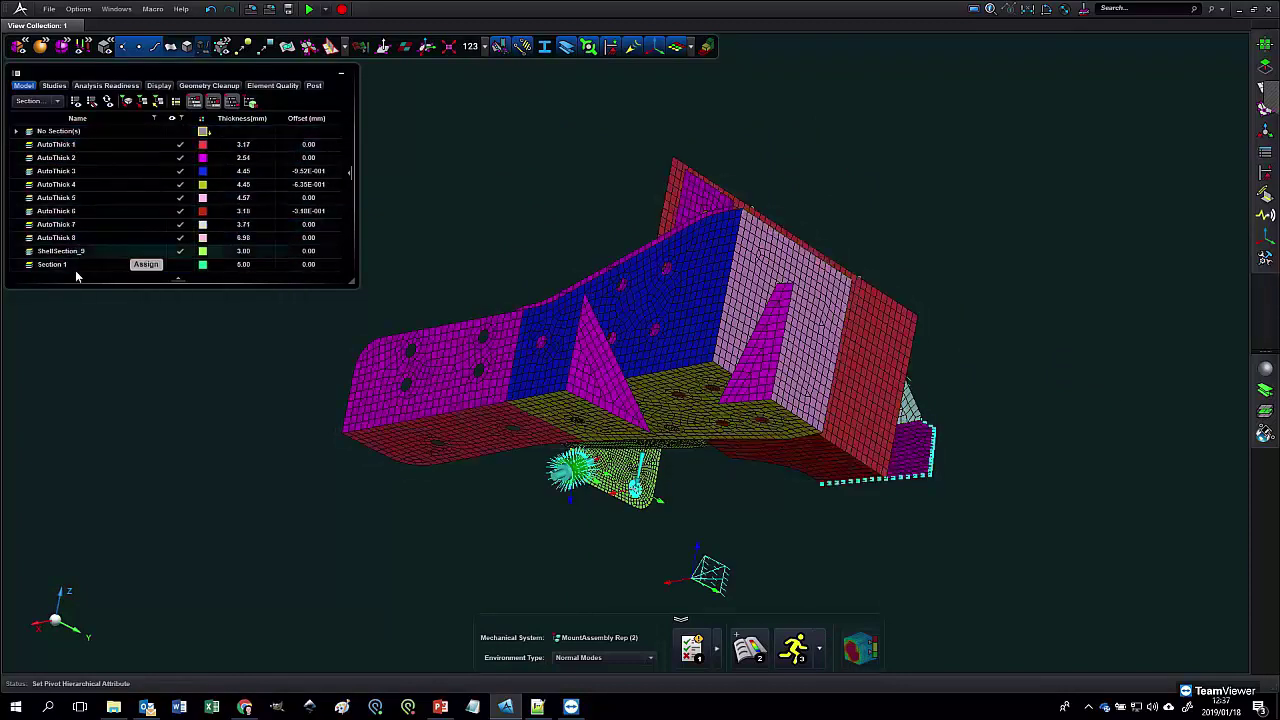
pyautogui.moveTo(183, 353); pyautogui.dragTo(172, 350, button='middle')
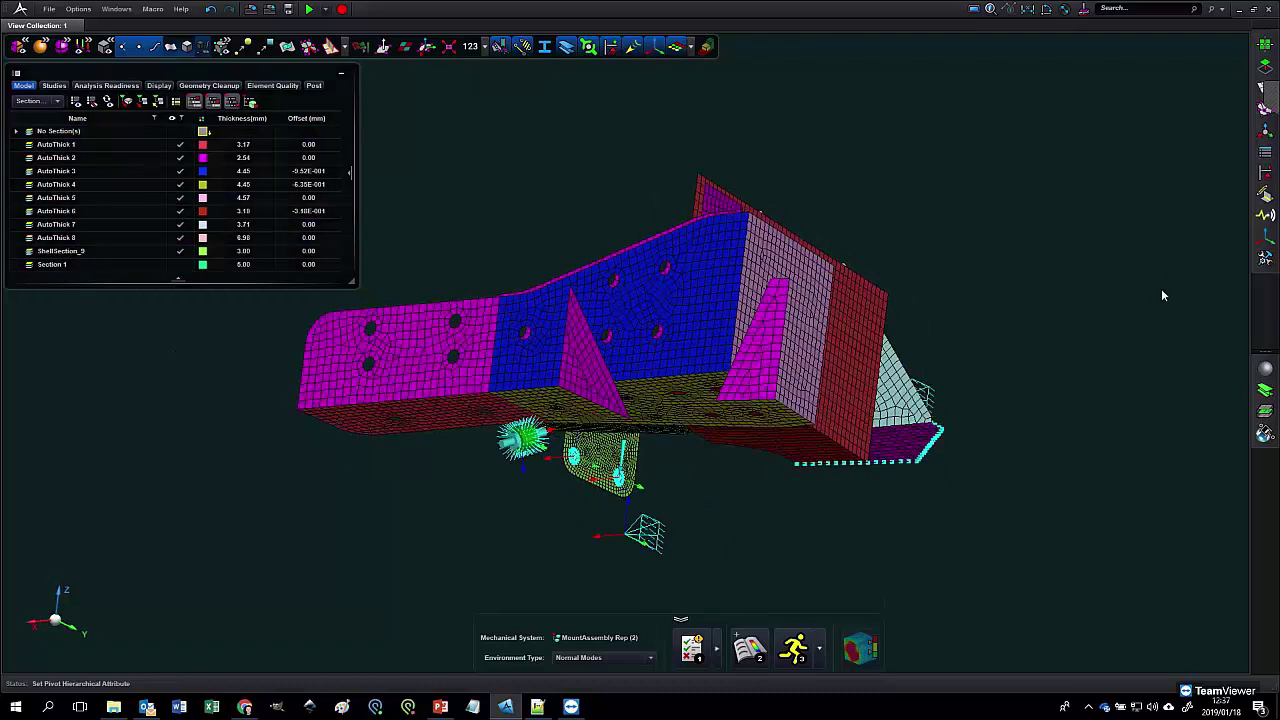
# Step: Open the section definitions and pick Section 1 as the section for assignment
pyautogui.click(1266, 416)
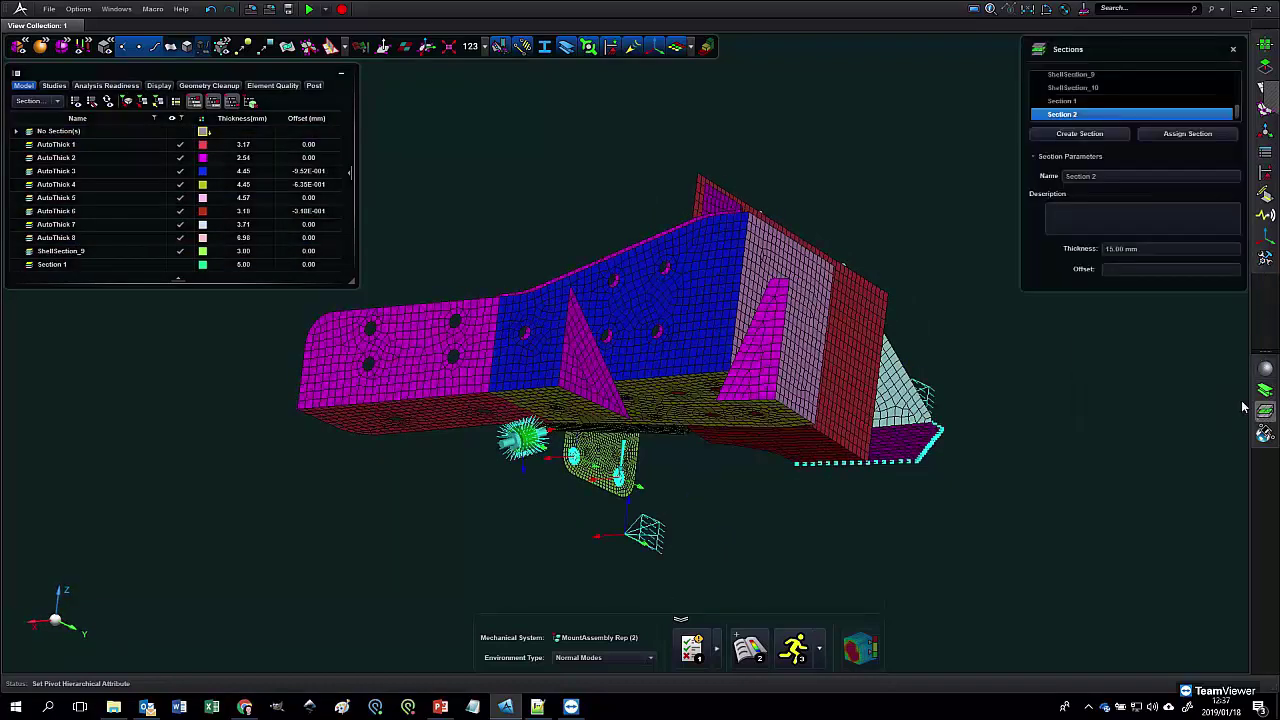
pyautogui.click(1080, 104)
pyautogui.click(1187, 133)
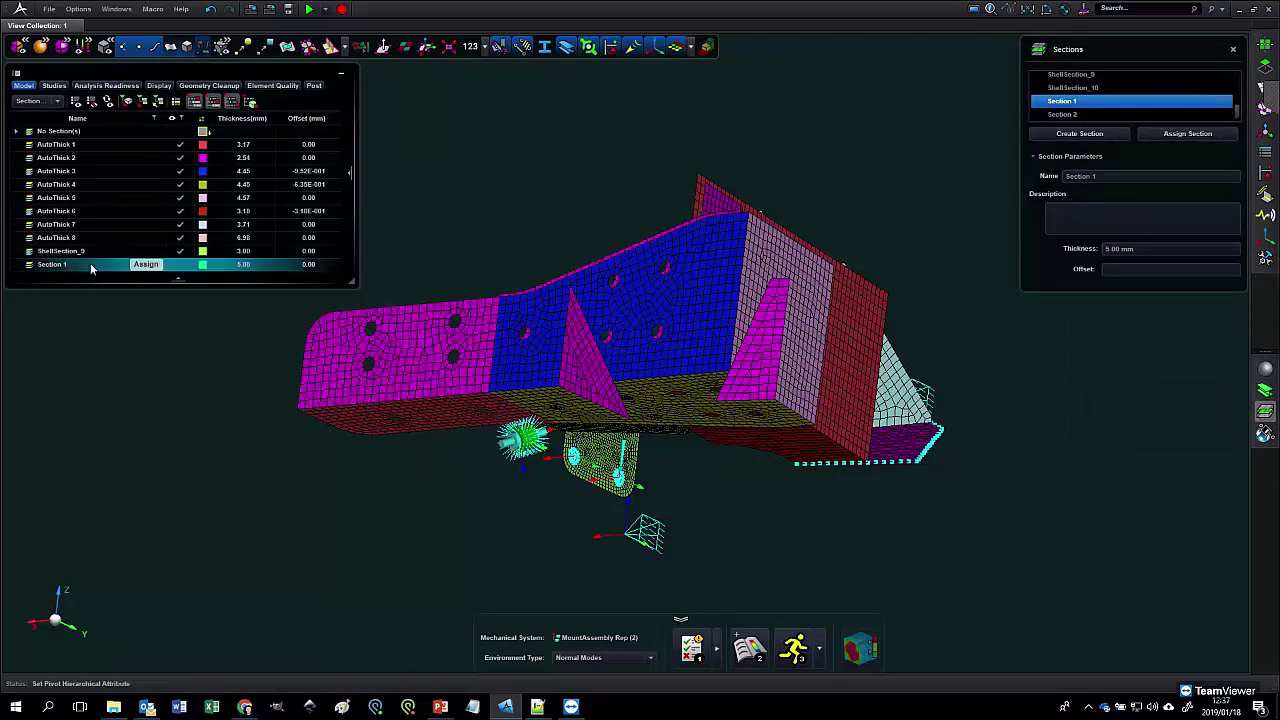
# Step: Delete ShellSection_9 from the model's sections
pyautogui.click(67, 252)
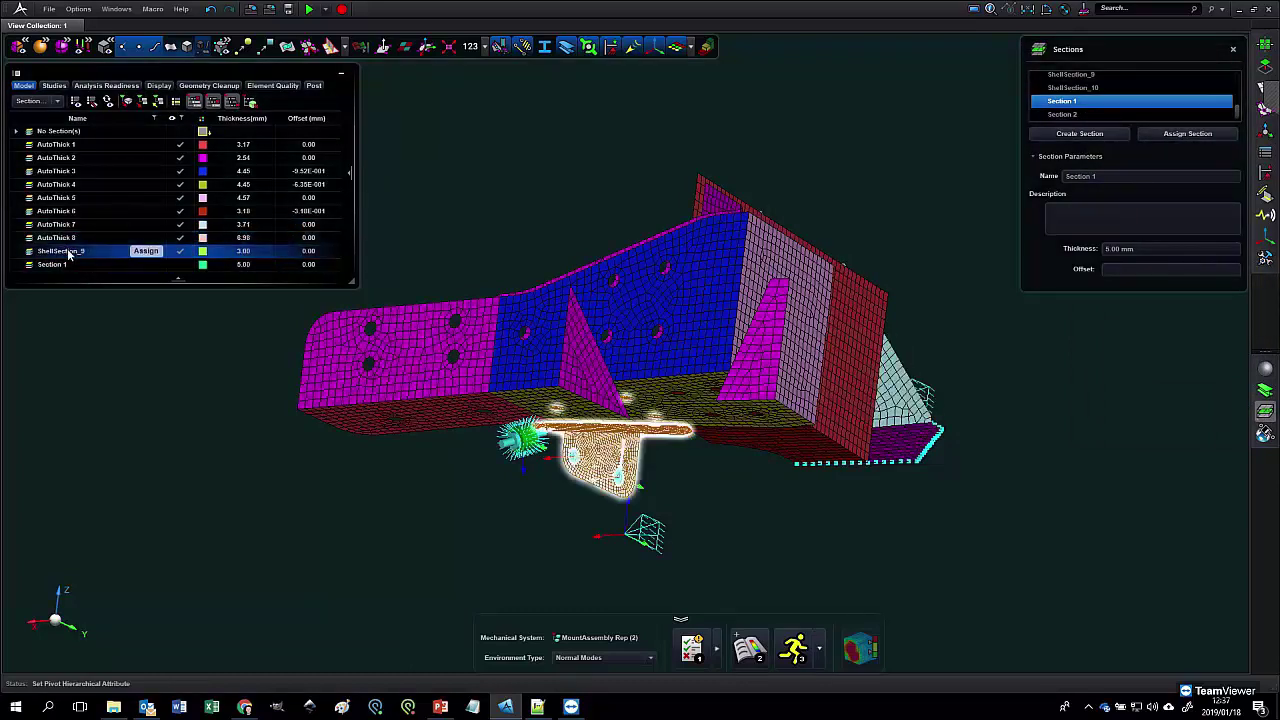
pyautogui.rightClick(67, 258)
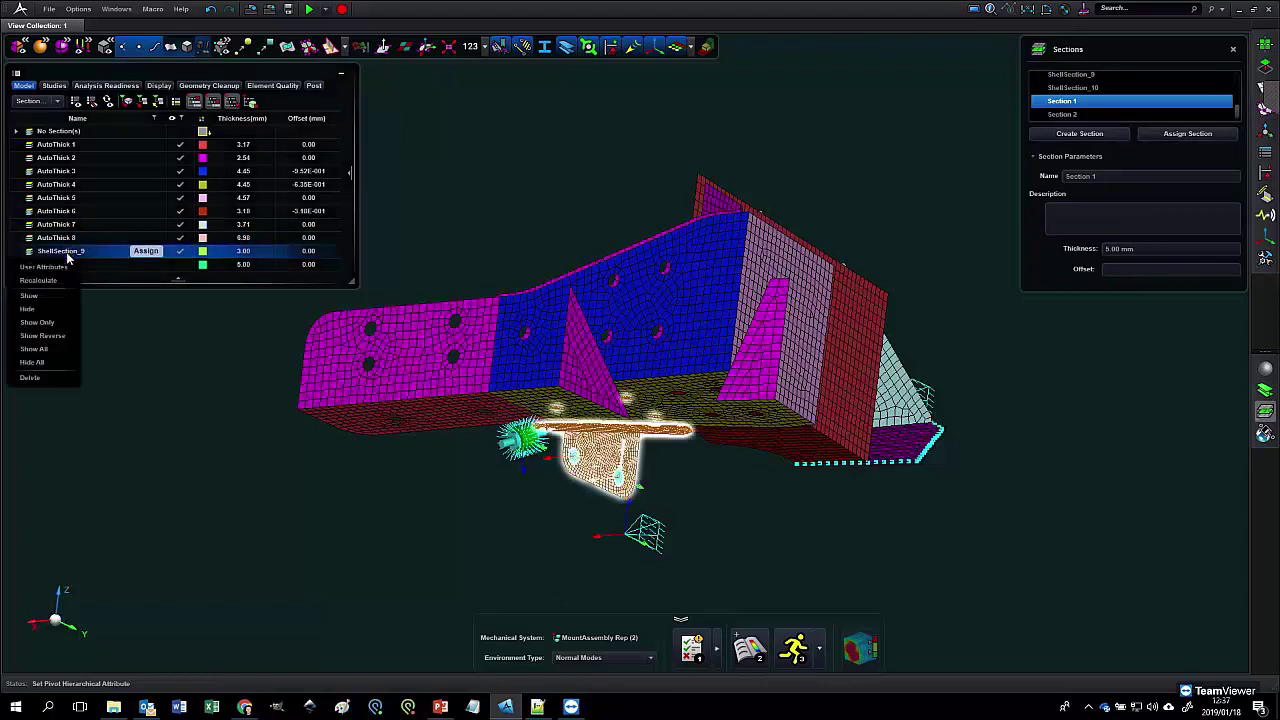
pyautogui.click(42, 378)
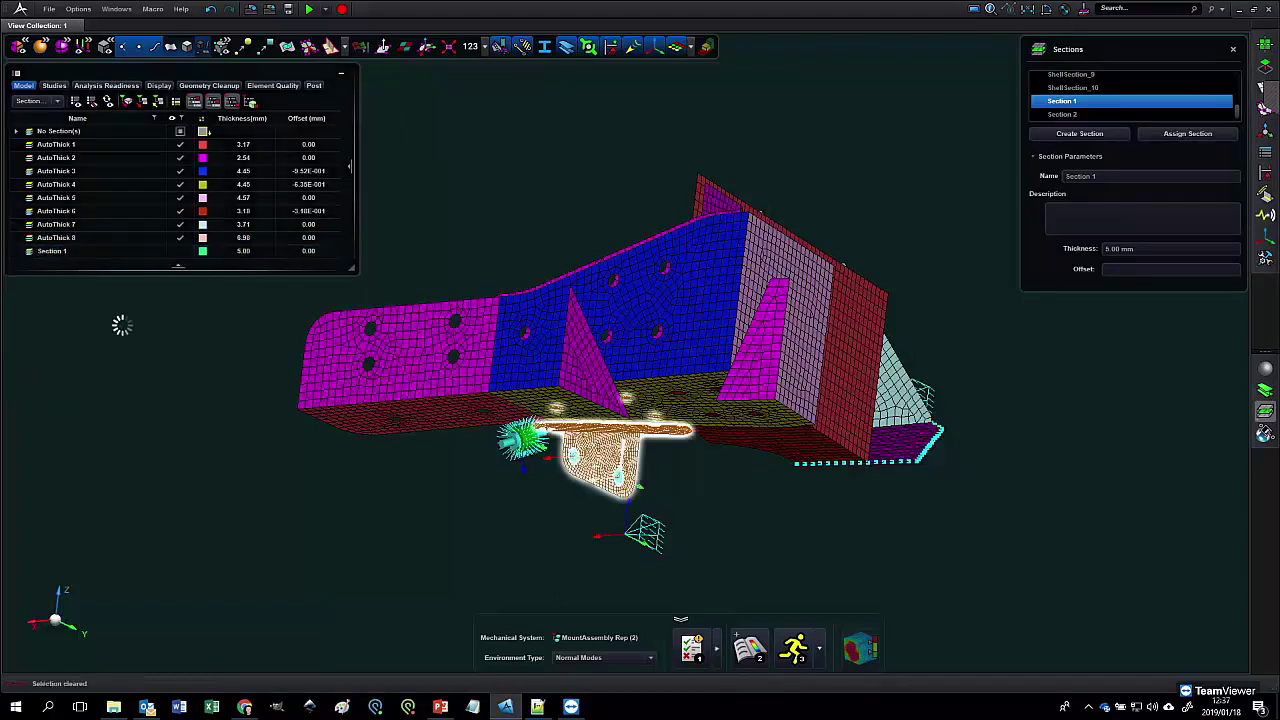
# Step: Highlight the elements without a section and examine the small bracket beneath the assembly
pyautogui.moveTo(703, 441); pyautogui.dragTo(619, 336, button='middle')
pyautogui.scroll(5, 619, 340)
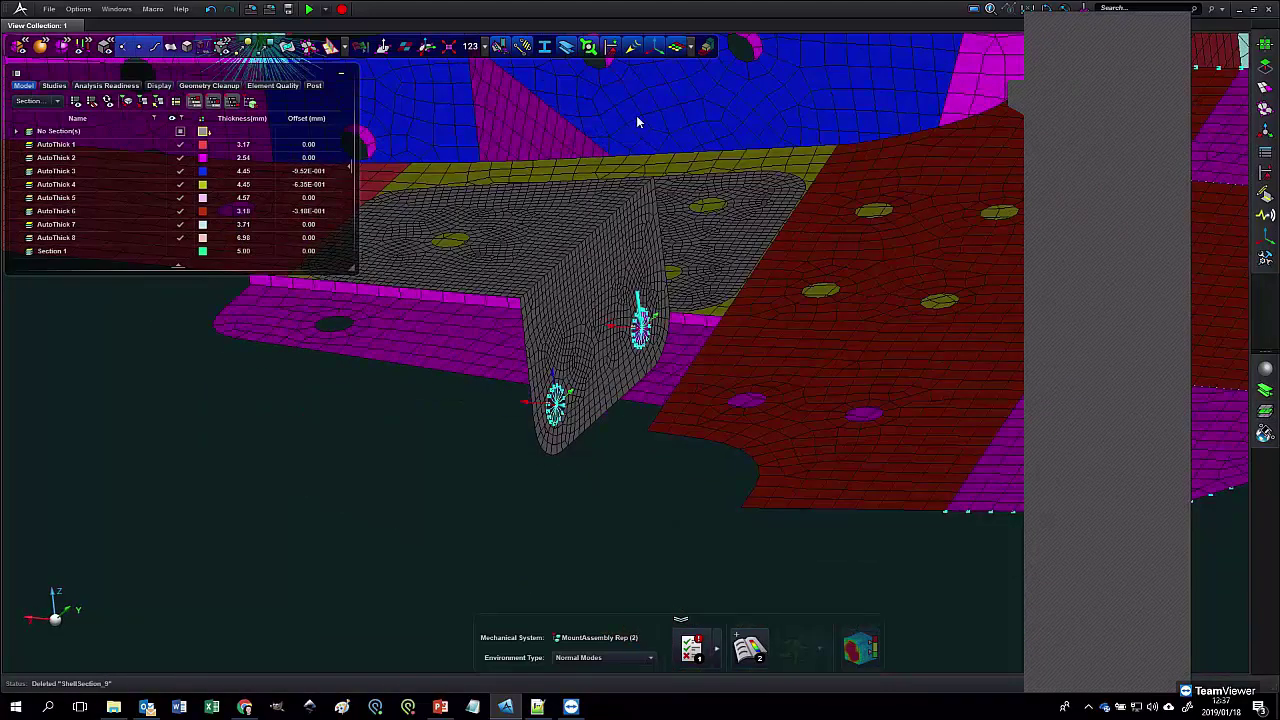
pyautogui.moveTo(637, 118); pyautogui.dragTo(998, 113, button='middle')
pyautogui.click(103, 134)
pyautogui.scroll(-5, 514, 200)
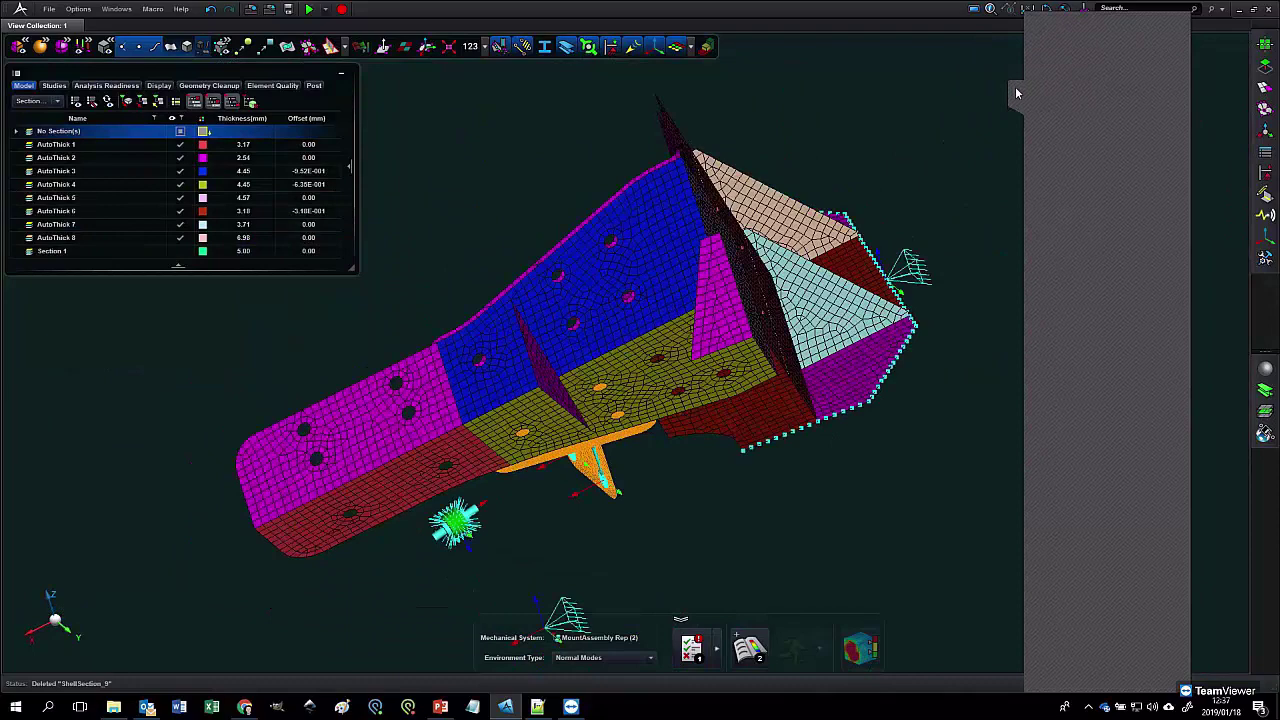
pyautogui.moveTo(736, 500); pyautogui.dragTo(697, 509, button='middle')
pyautogui.moveTo(632, 479); pyautogui.dragTo(628, 500, button='middle')
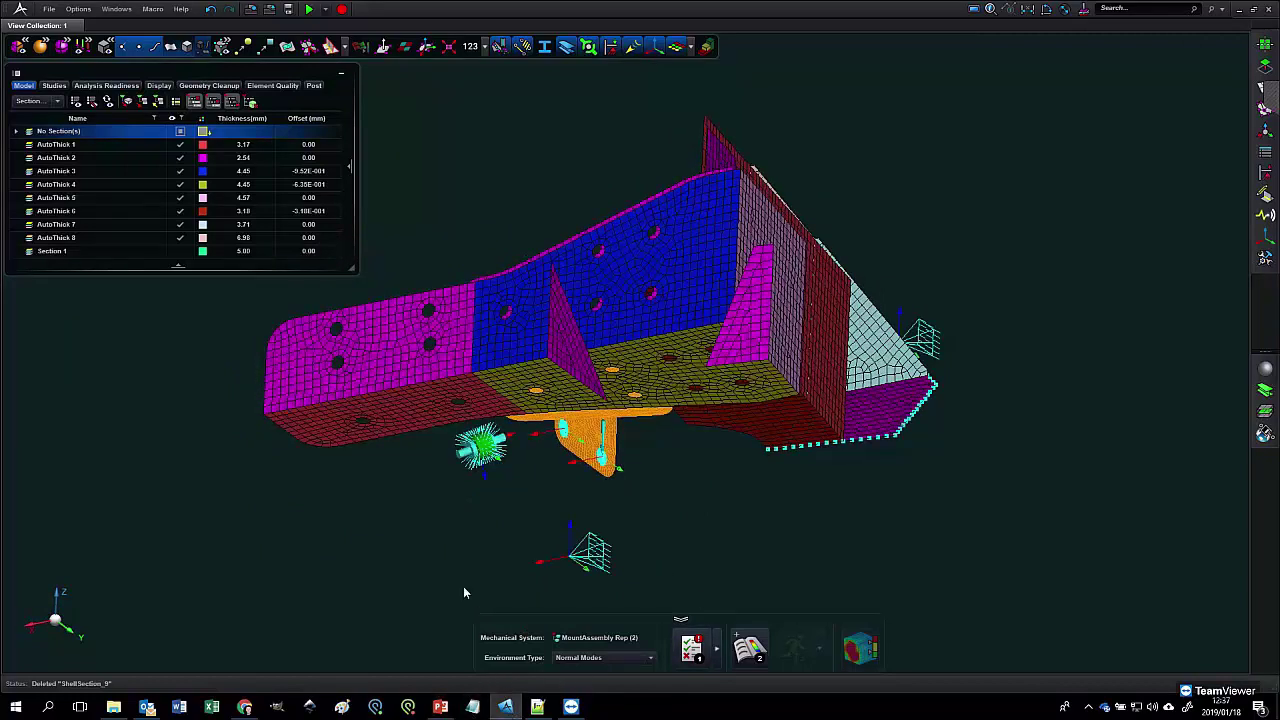
# Step: Switch to PowerPoint to review the "What's new (and not) in Apex IL" slide, and return to MSC Apex
pyautogui.click(438, 704)
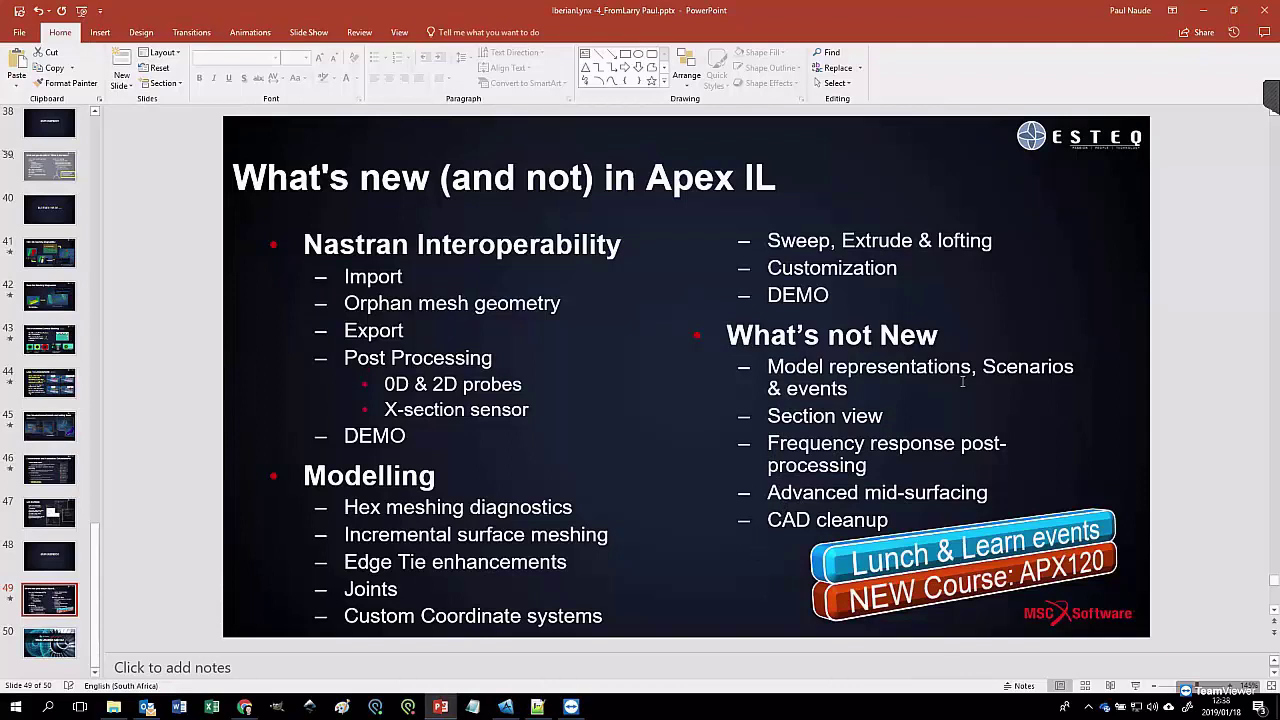
pyautogui.click(1203, 10)
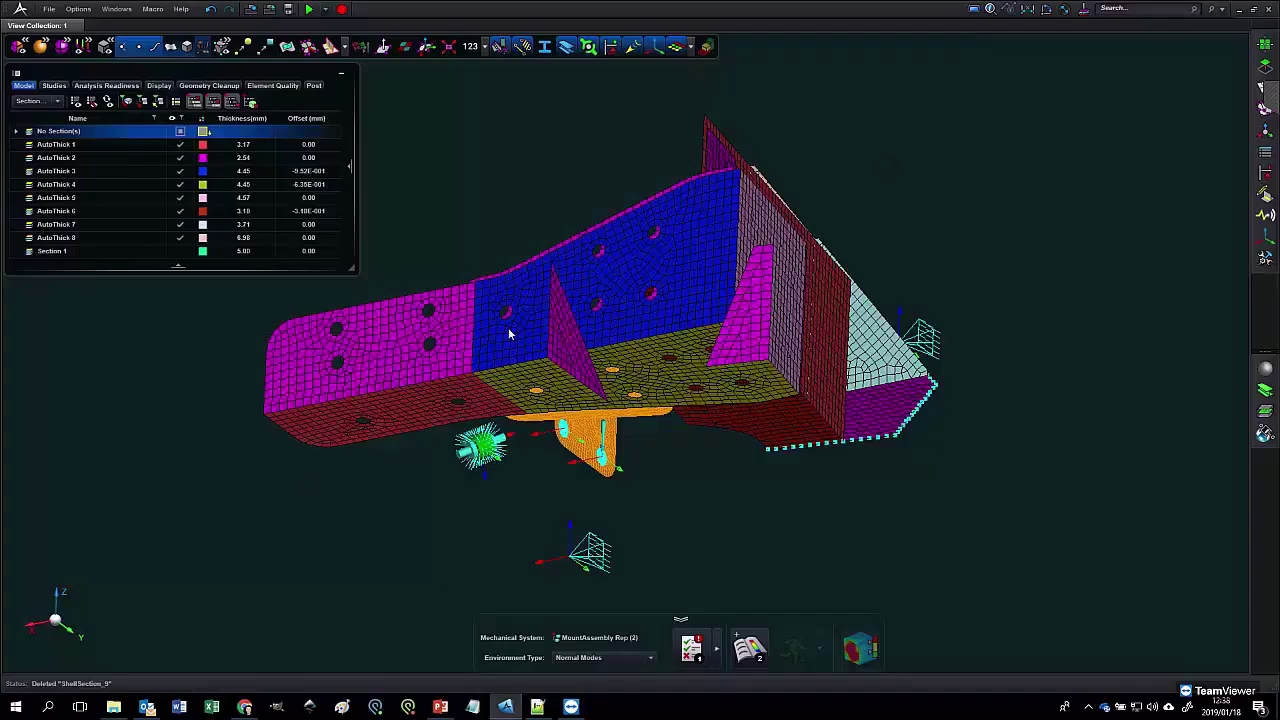
# Step: Switch to Chrome and search the web for "apex fossa whats new"
pyautogui.click(244, 706)
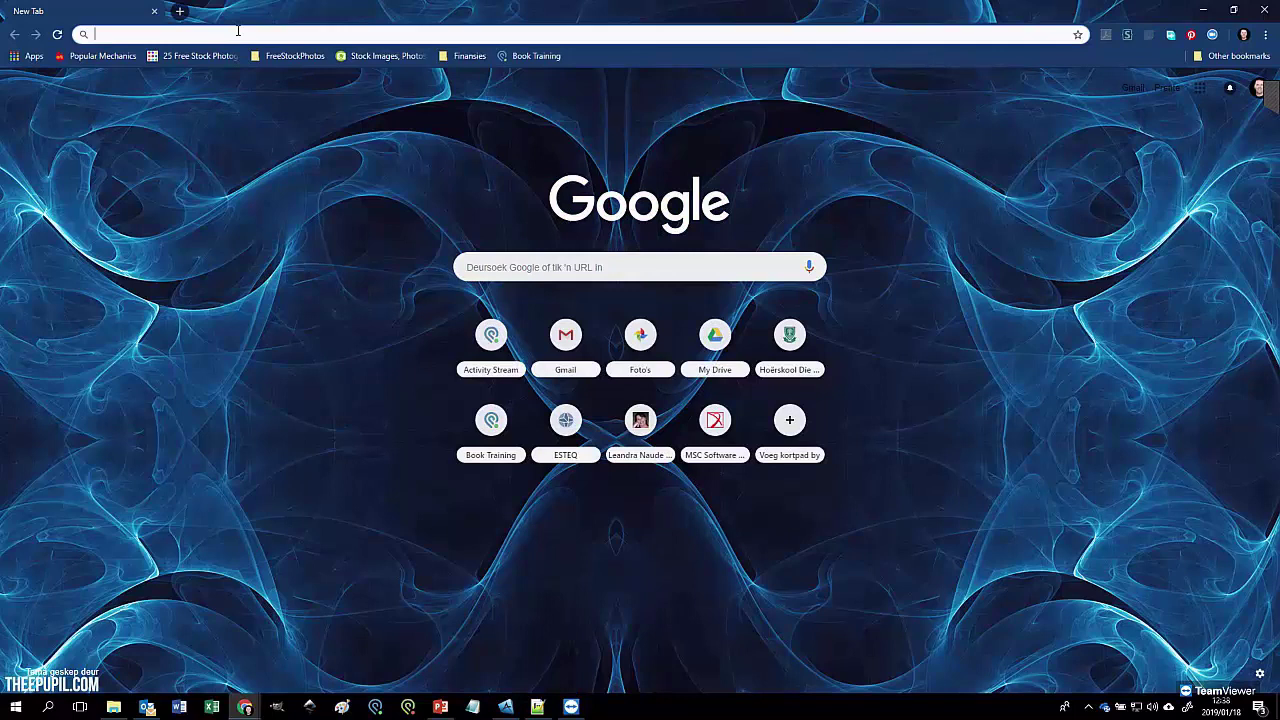
pyautogui.write('apex')
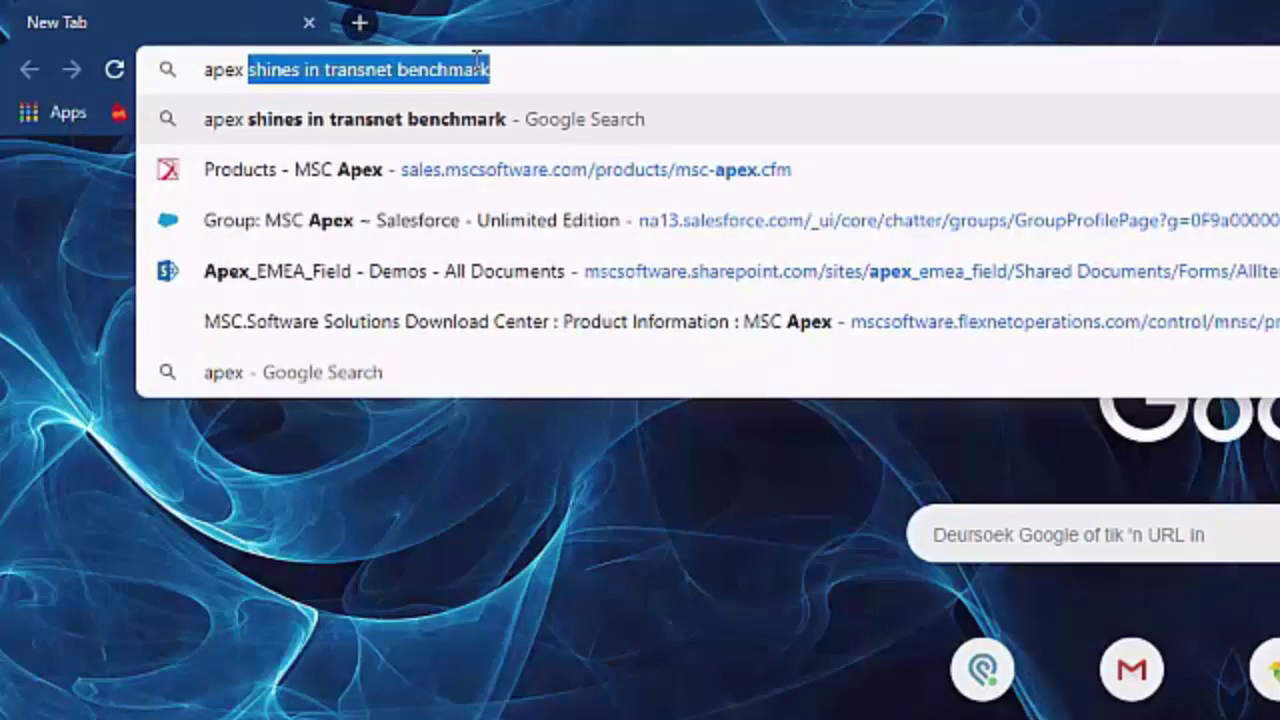
pyautogui.write('fossa ')
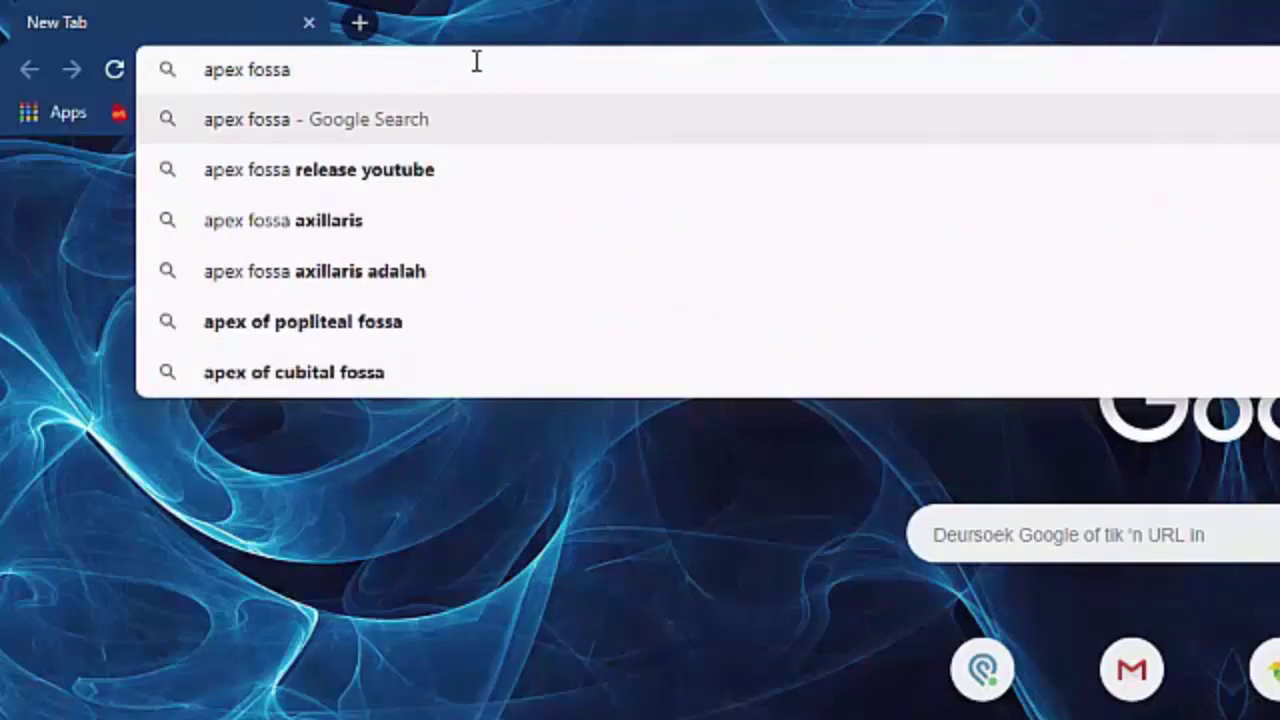
pyautogui.write('fre')
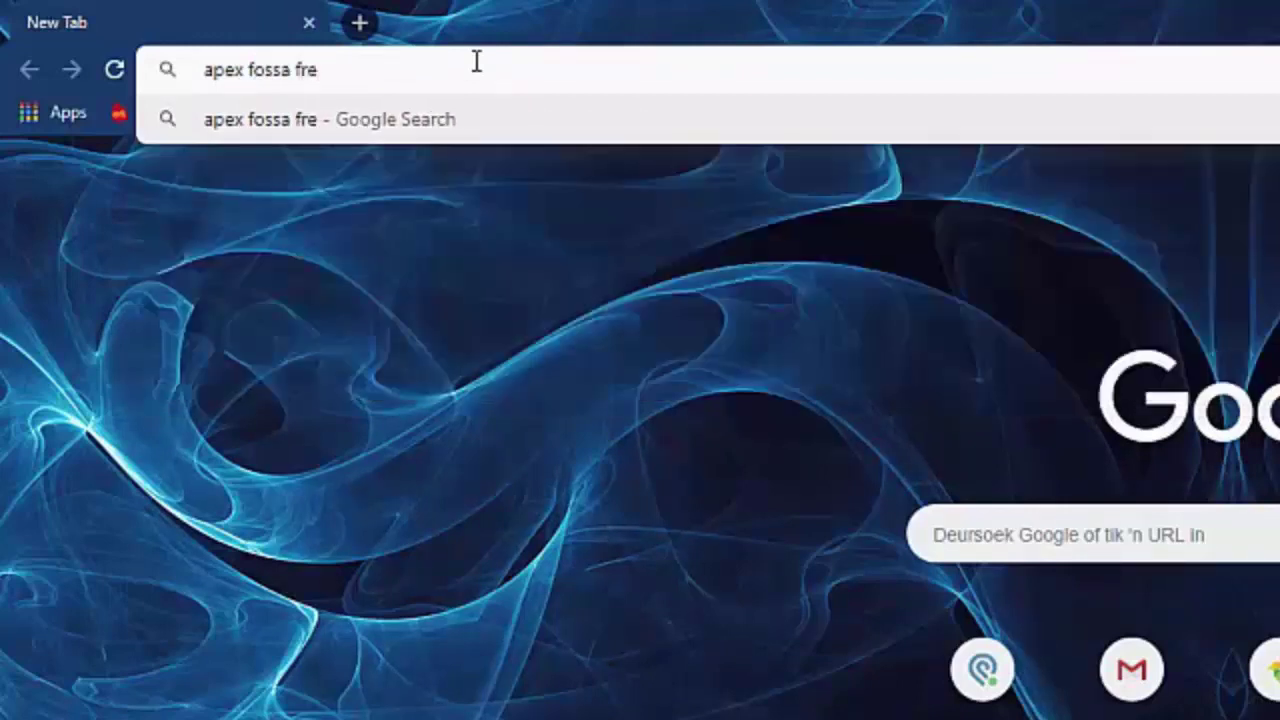
pyautogui.press('BackSpace')
pyautogui.press('BackSpace')
pyautogui.press('BackSpace')
pyautogui.write('whats')
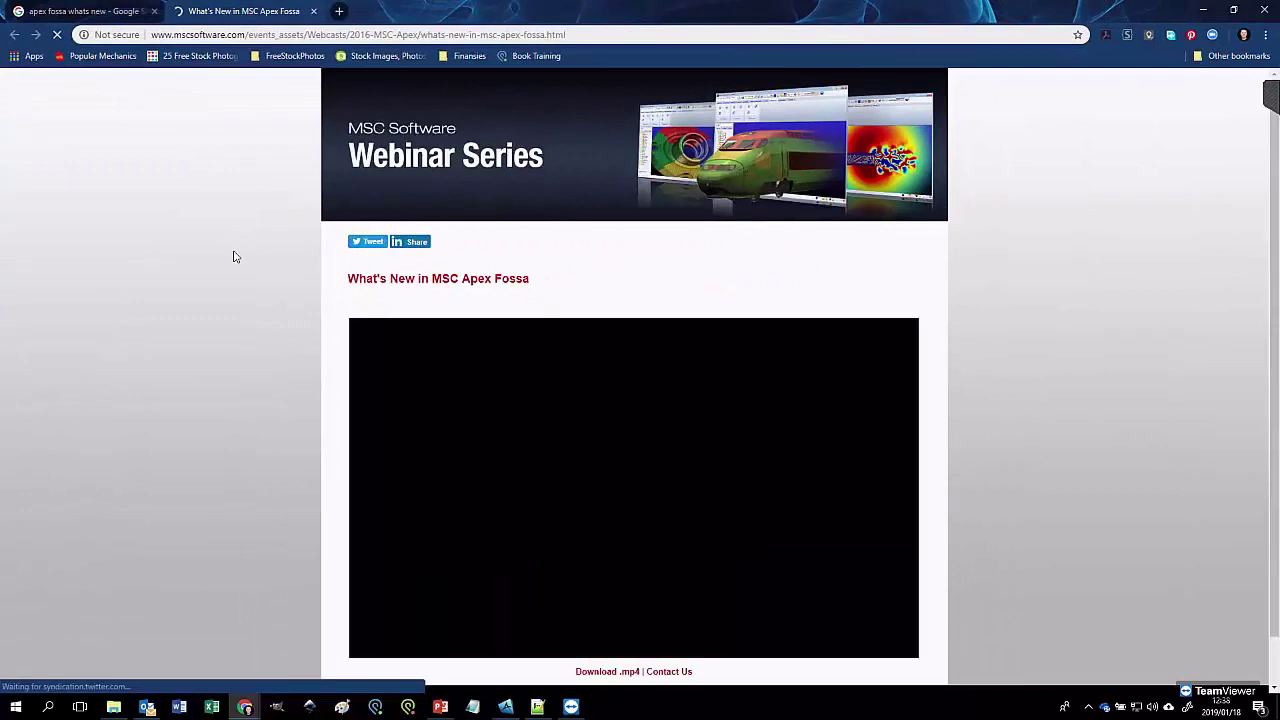
# Step: Play the "What's New in MSC Apex Fossa" webinar video from about 12:28 and lower its volume
pyautogui.scroll(-1, 350, 568)
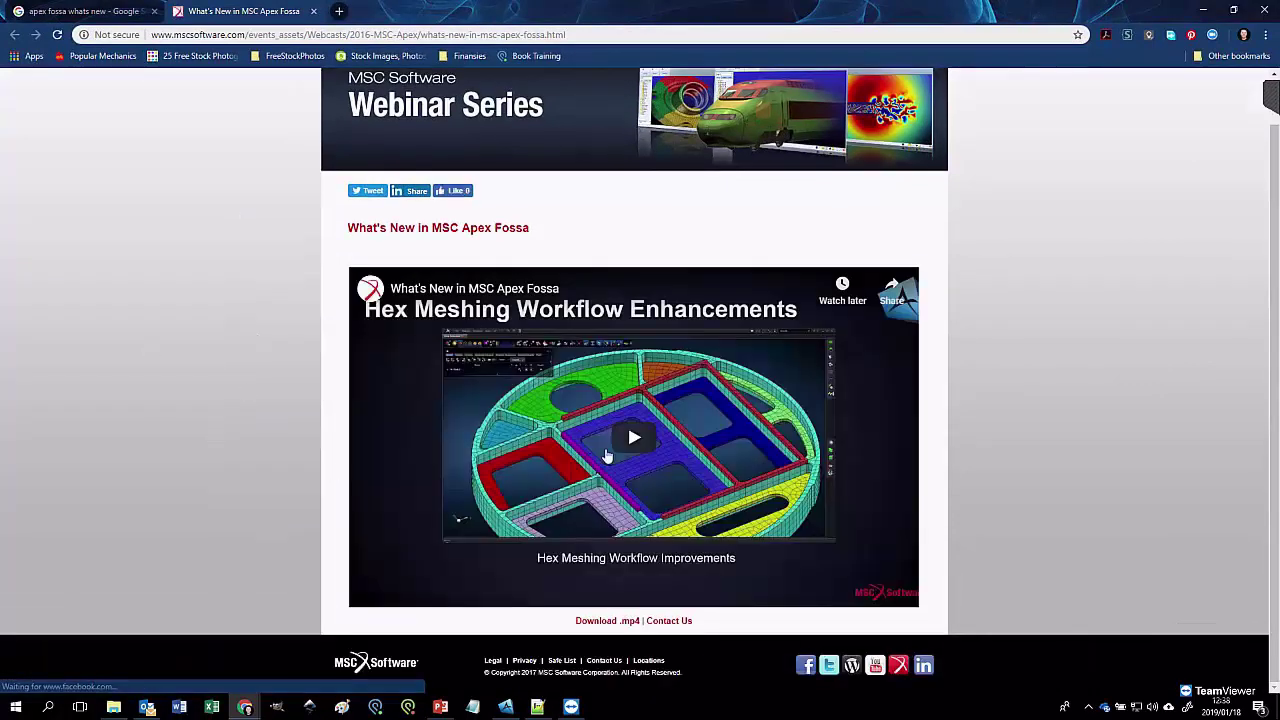
pyautogui.click(621, 436)
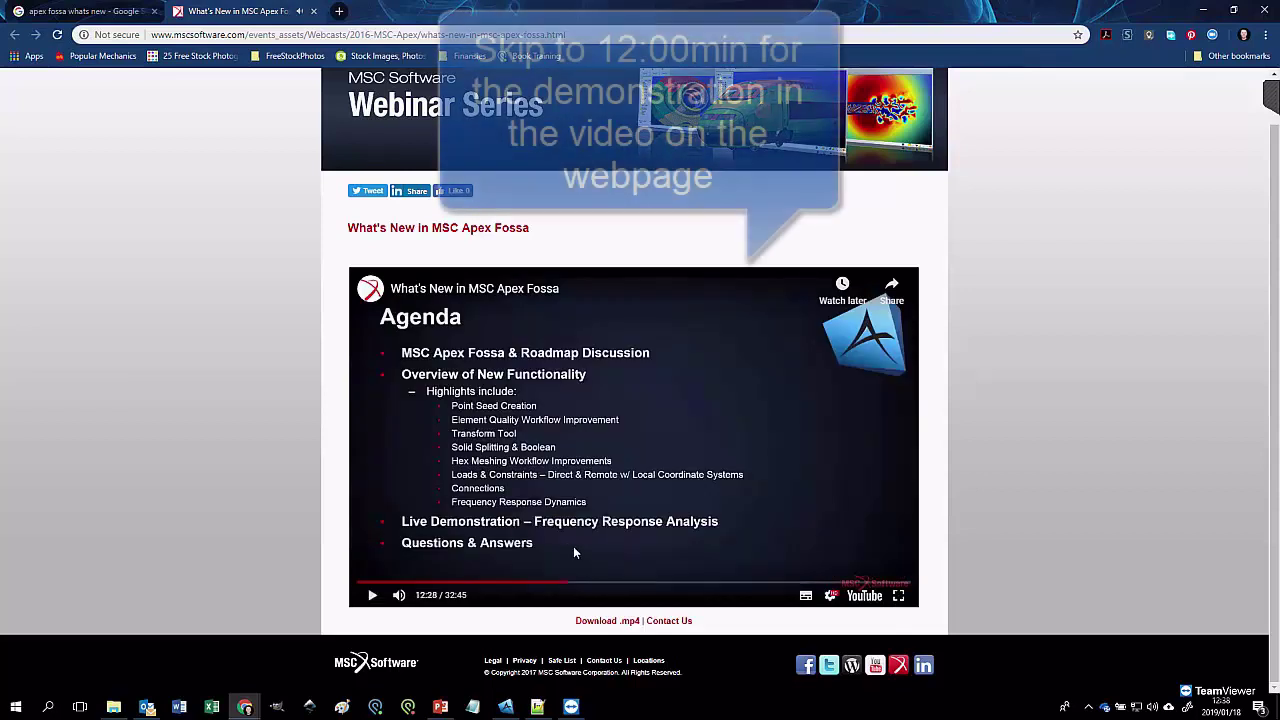
pyautogui.click(569, 586)
pyautogui.moveTo(441, 596); pyautogui.dragTo(417, 596)
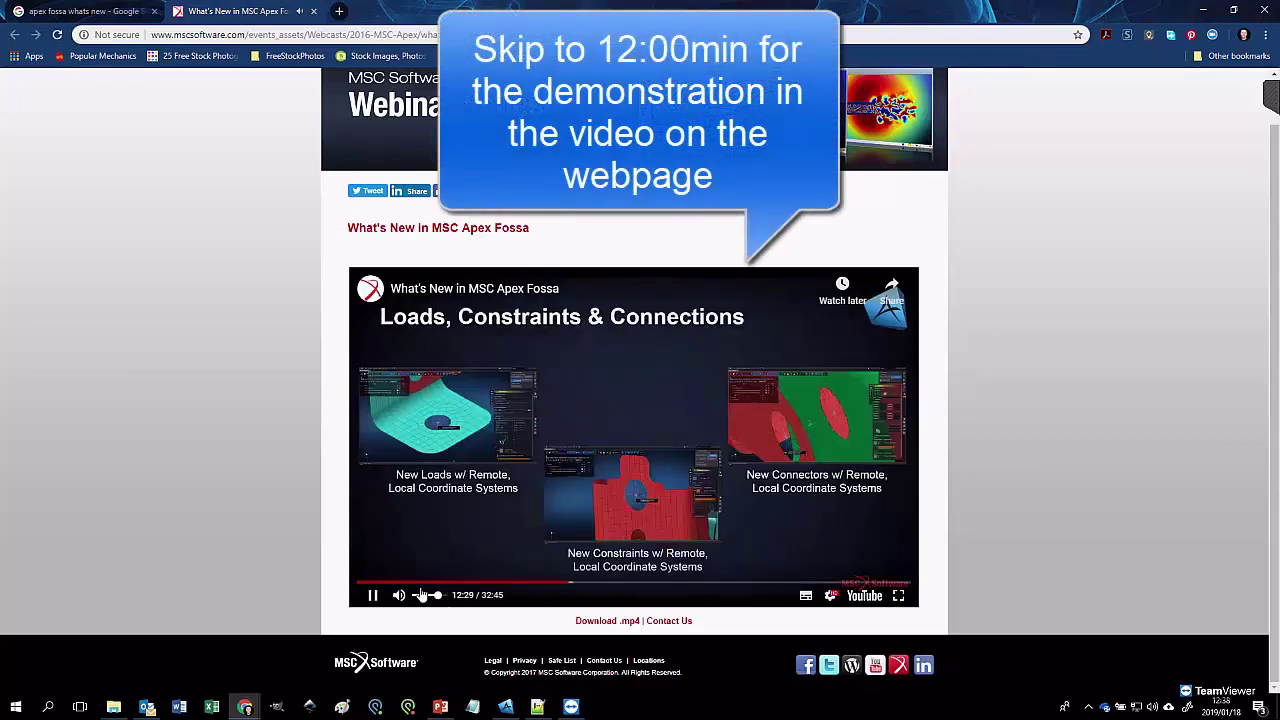
# Step: Skim the webinar's frequency response demonstration, from the dynamic load definition through the response charts and modal contributions
pyautogui.click(582, 585)
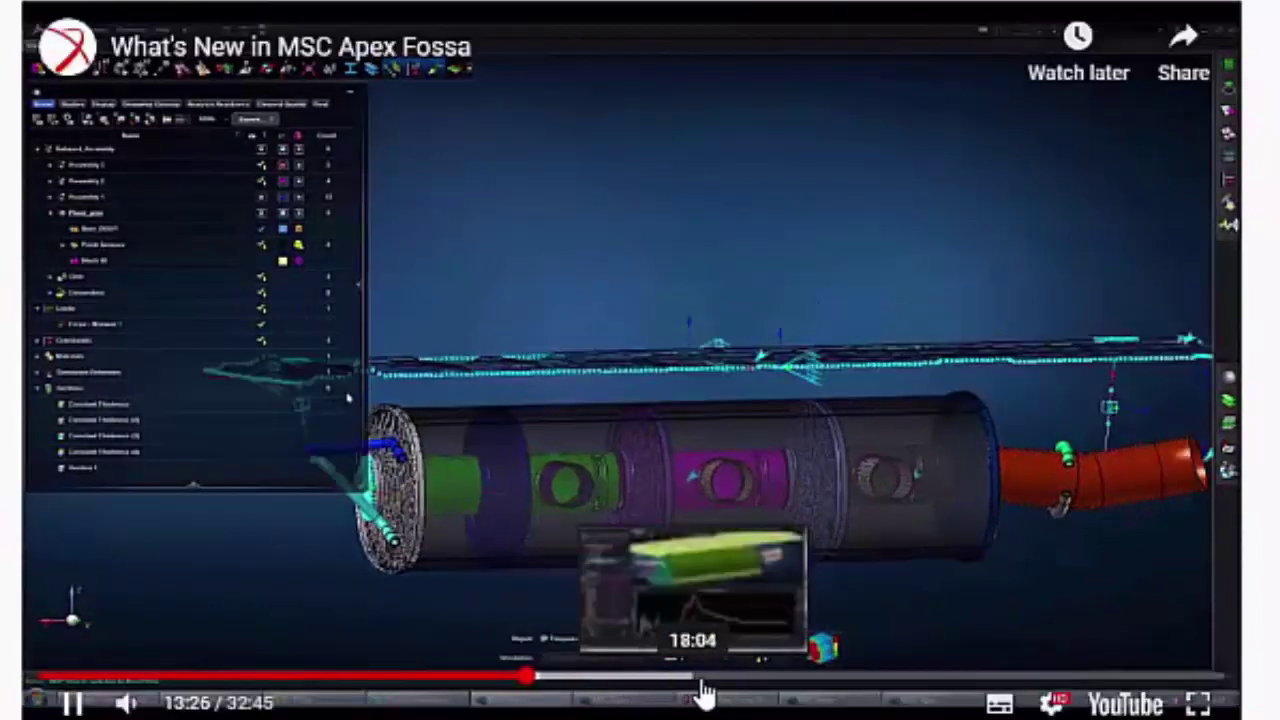
pyautogui.click(674, 688)
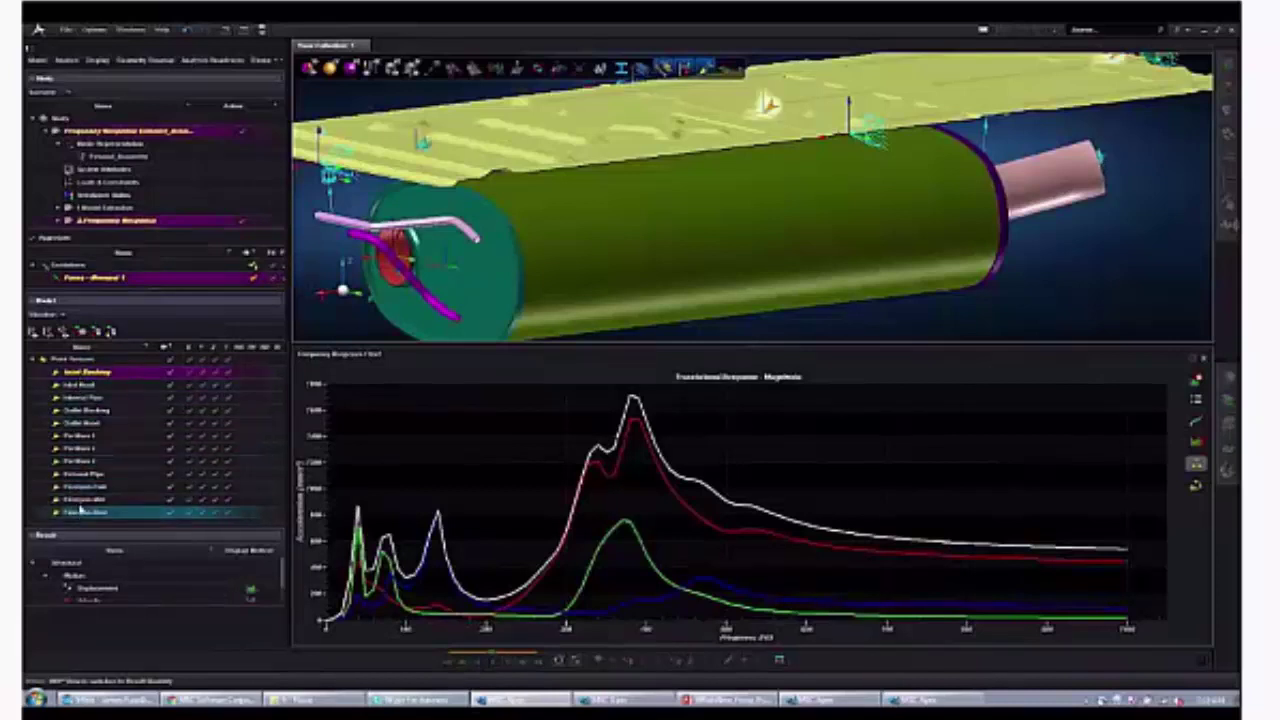
pyautogui.moveTo(658, 553)
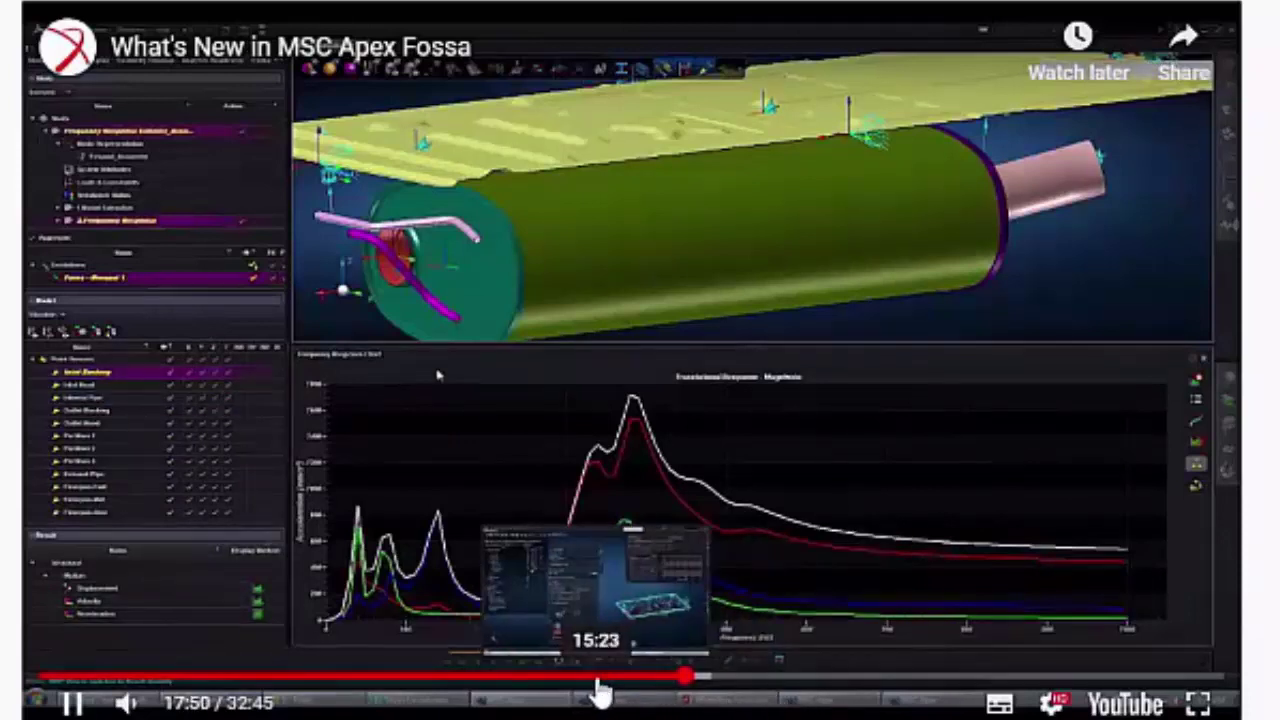
pyautogui.click(597, 678)
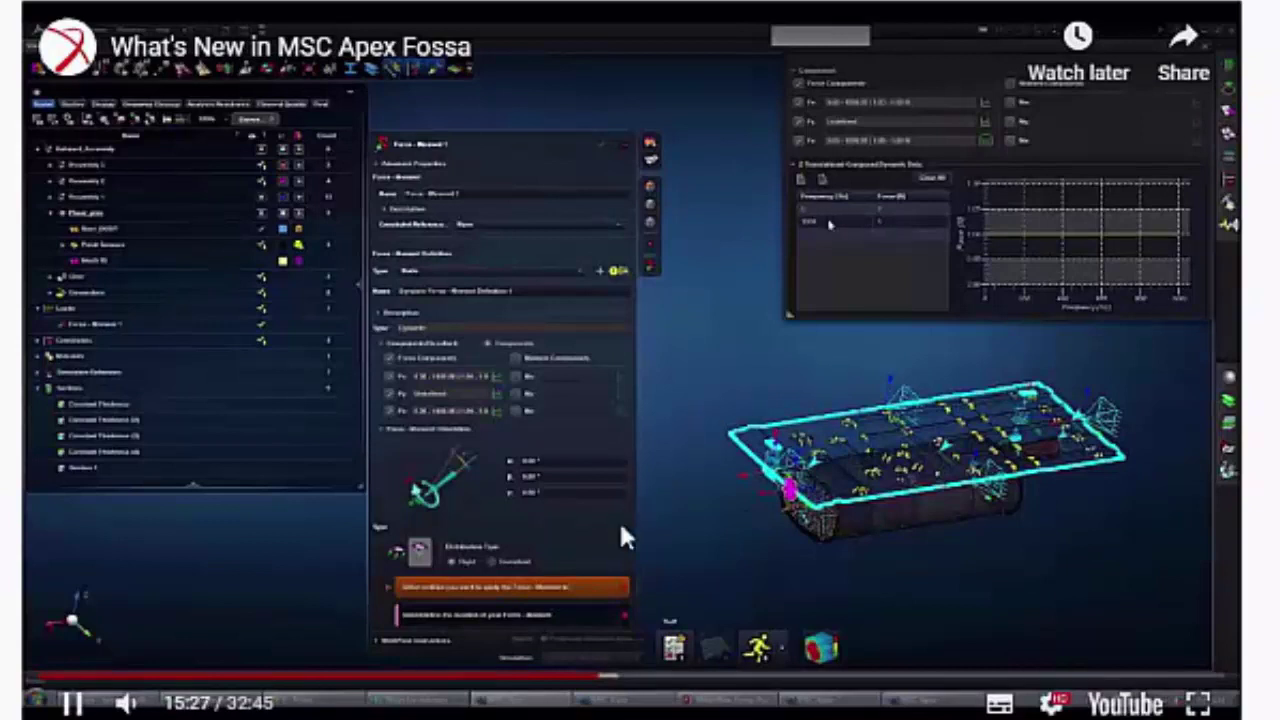
pyautogui.click(661, 682)
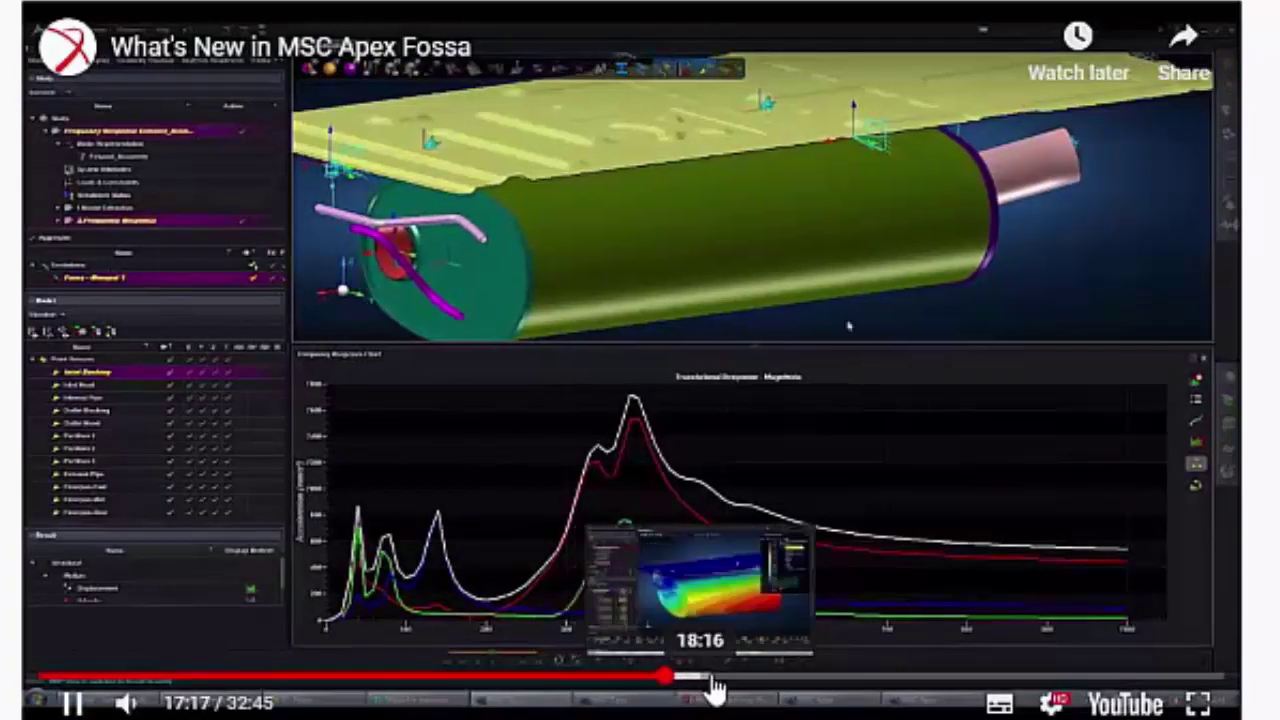
pyautogui.click(716, 688)
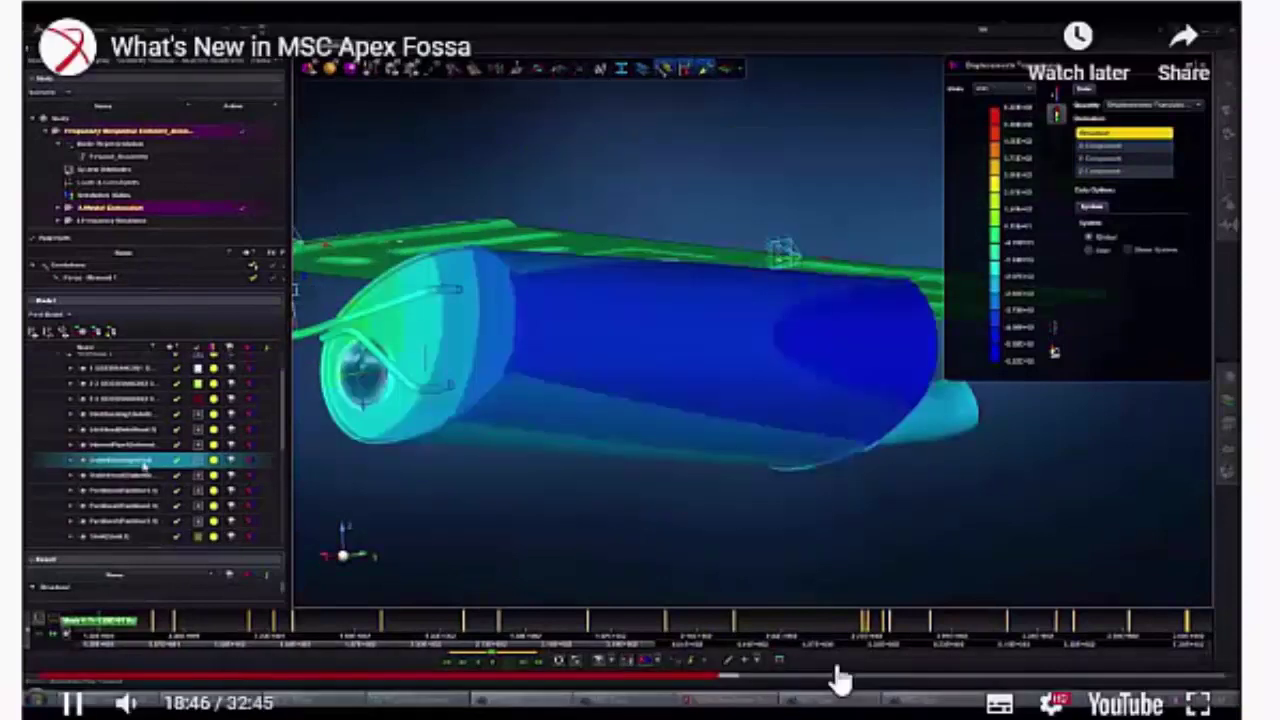
pyautogui.click(857, 679)
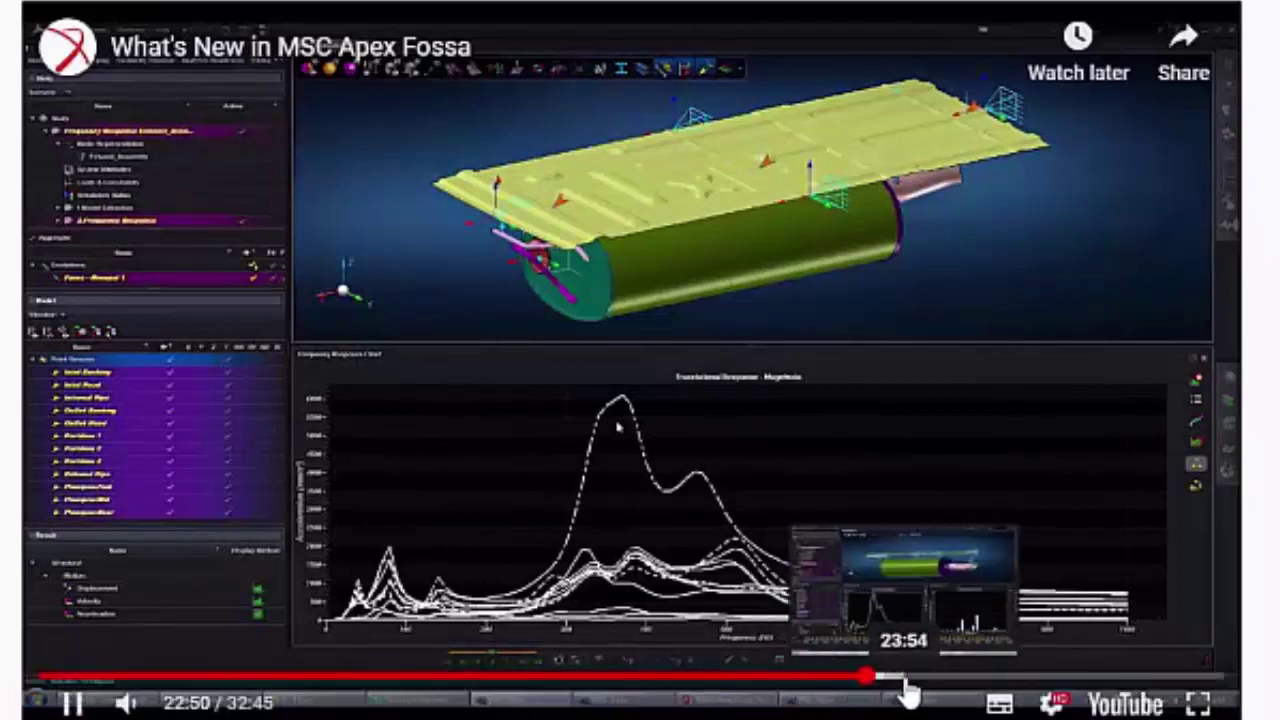
pyautogui.click(926, 678)
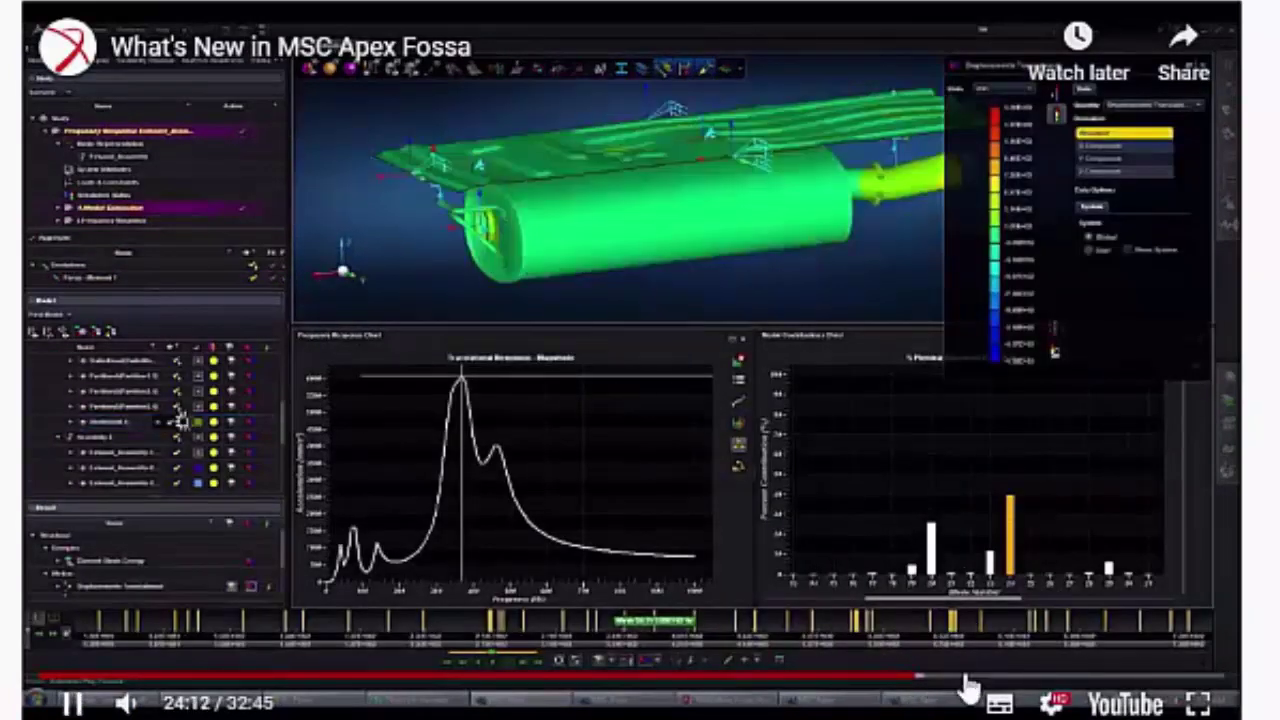
pyautogui.click(967, 679)
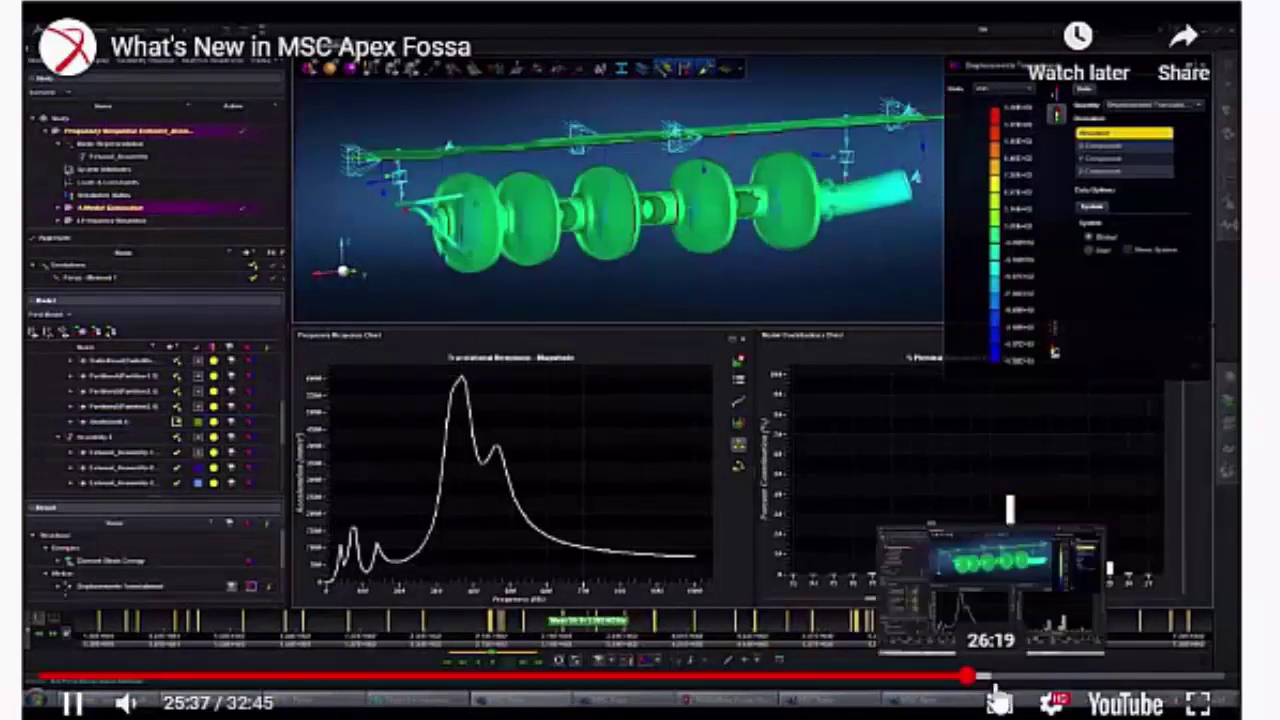
pyautogui.click(995, 680)
pyautogui.click(1065, 680)
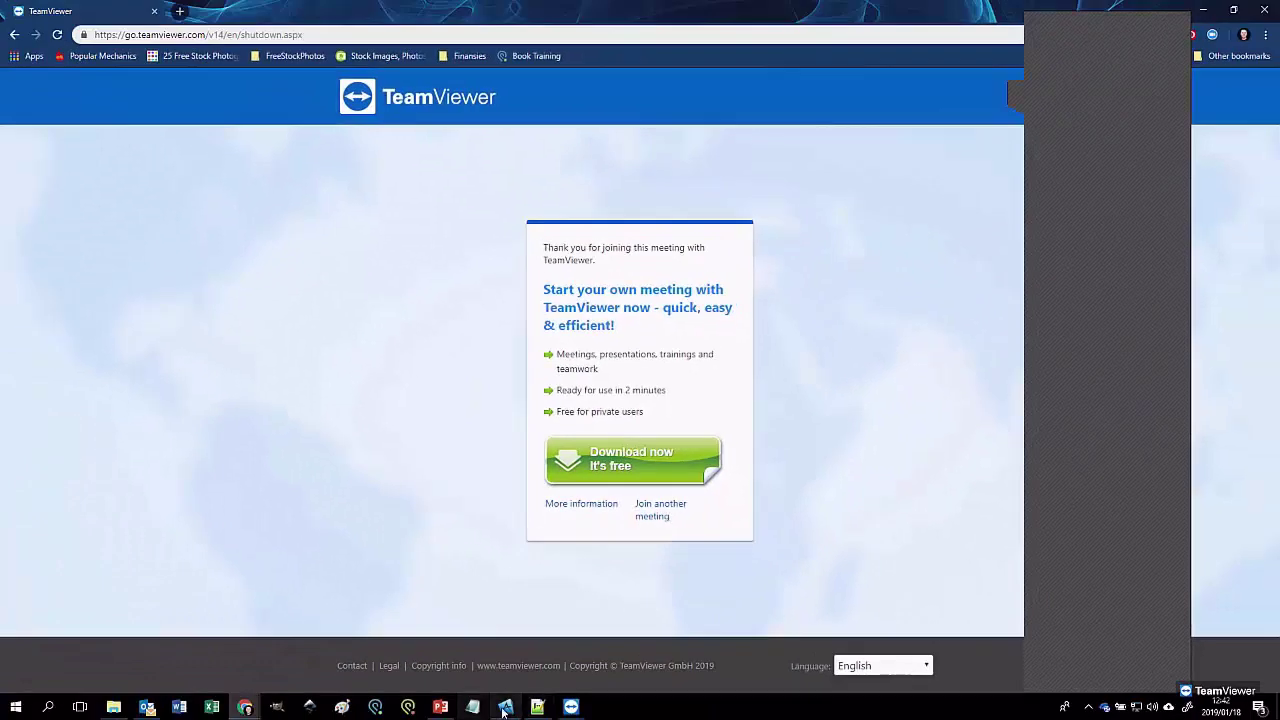
# Step: Switch back to MSC Apex and show the solid geometry together with the meshed mount assembly
pyautogui.click(505, 708)
pyautogui.moveTo(509, 191); pyautogui.dragTo(511, 235, button='middle')
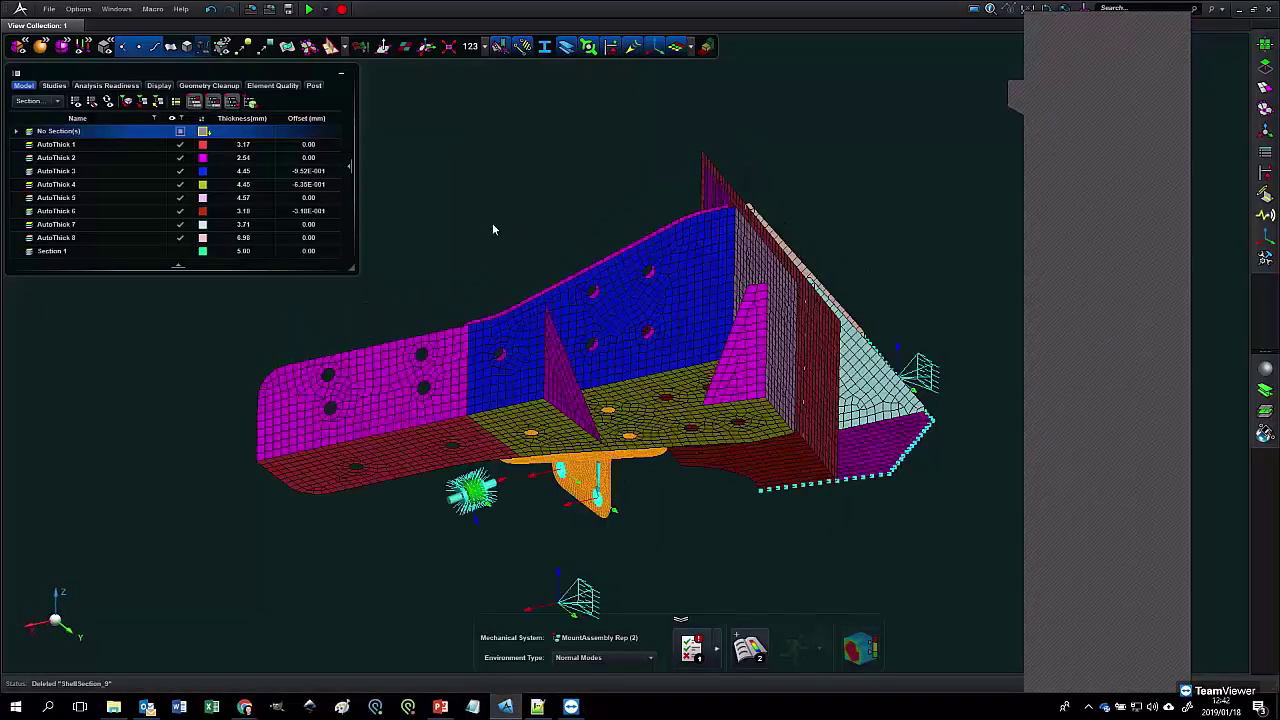
pyautogui.moveTo(479, 228)
pyautogui.mouseDown(button='middle')
pyautogui.moveTo(477, 189)
pyautogui.moveTo(451, 229)
pyautogui.moveTo(497, 223)
pyautogui.mouseUp(button='middle')
pyautogui.click(185, 47)
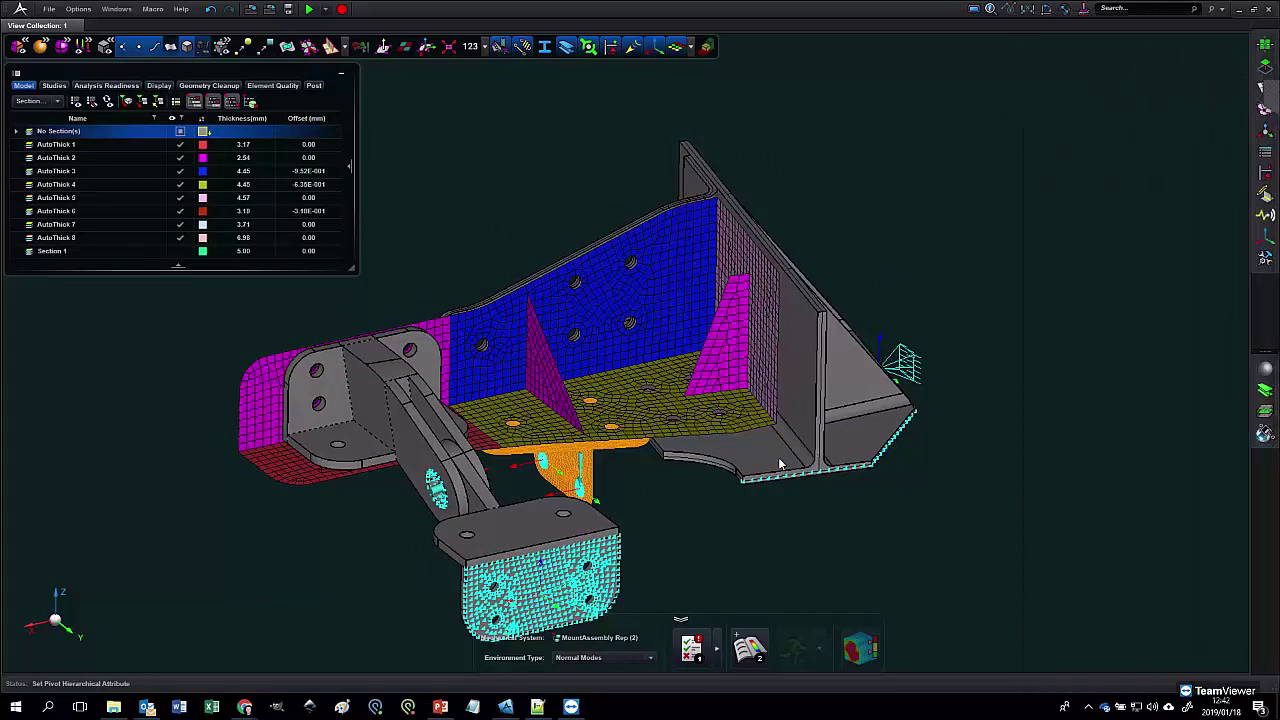
pyautogui.moveTo(655, 328); pyautogui.dragTo(510, 281, button='middle')
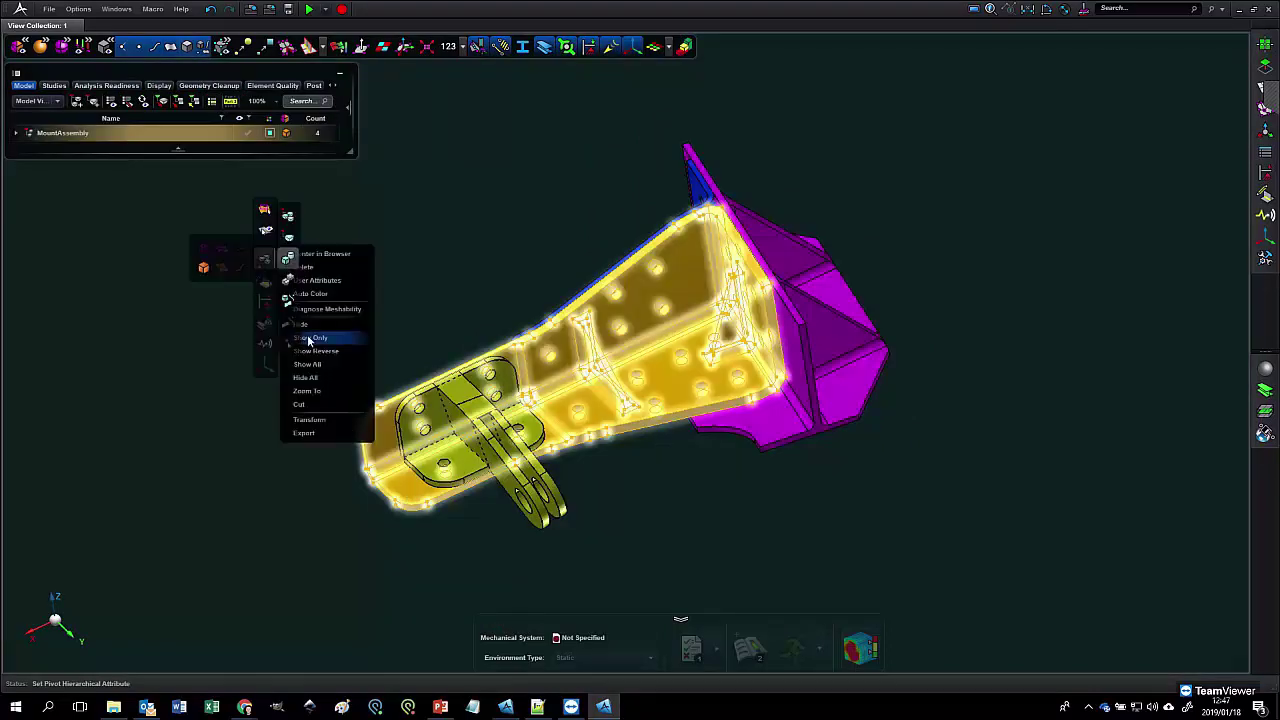
# Step: Show only the primary bracket of MountAssembly and examine its ribs, fillets and holes up close
pyautogui.click(309, 339)
pyautogui.moveTo(486, 273)
pyautogui.mouseDown(button='middle')
pyautogui.moveTo(522, 255)
pyautogui.moveTo(487, 261)
pyautogui.mouseUp(button='middle')
pyautogui.scroll(4, 584, 470)
pyautogui.moveTo(584, 470); pyautogui.dragTo(564, 500, button='right')
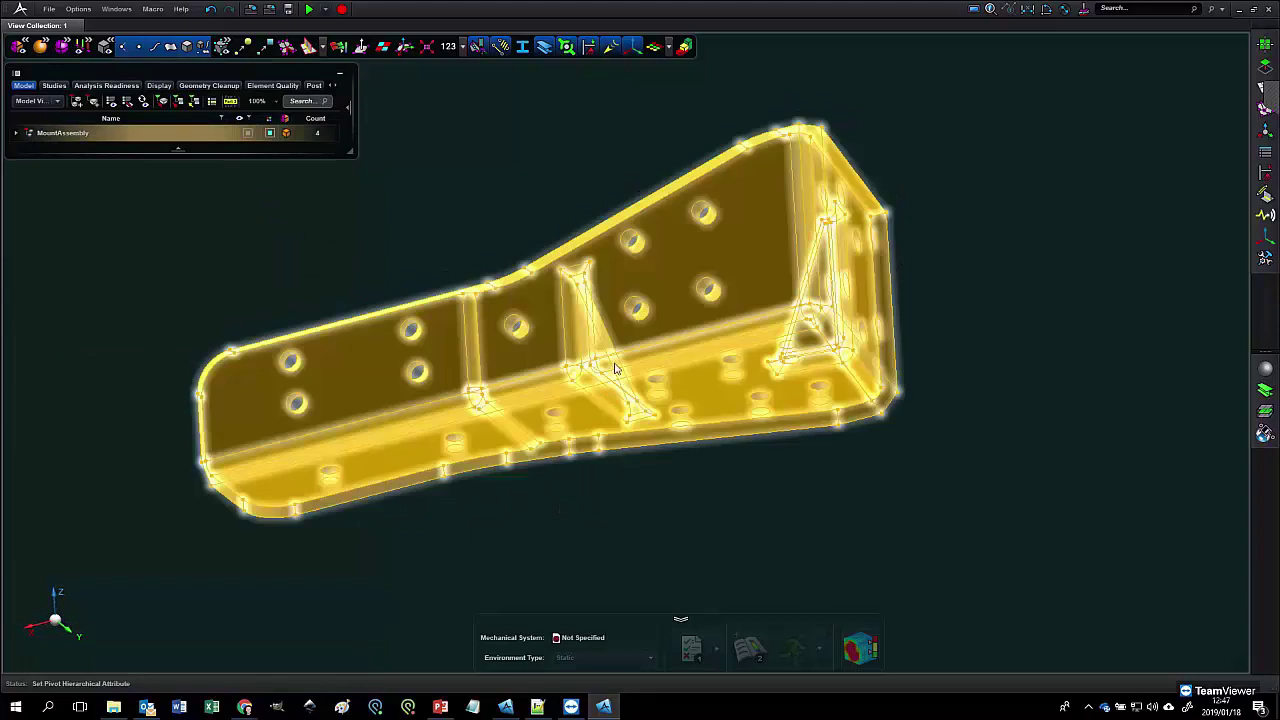
pyautogui.scroll(5, 635, 440)
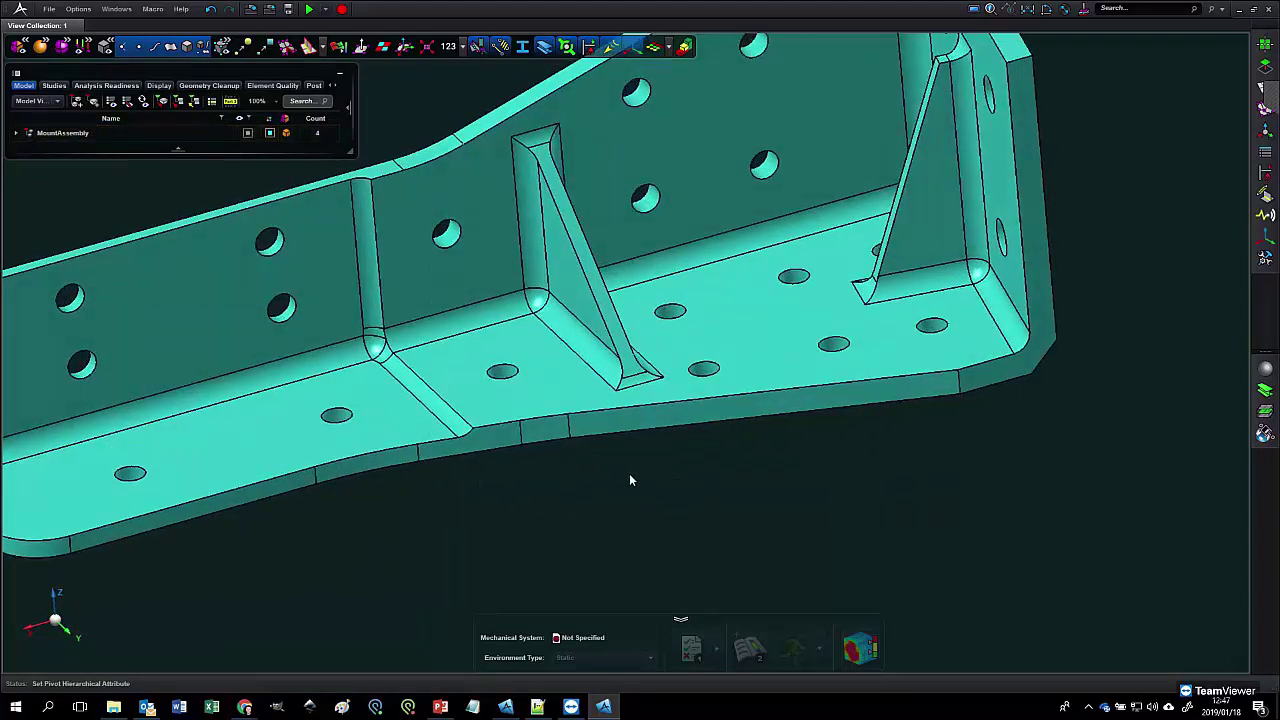
pyautogui.scroll(-5, 629, 473)
pyautogui.moveTo(582, 473)
pyautogui.mouseDown(button='middle')
pyautogui.moveTo(562, 455)
pyautogui.moveTo(572, 462)
pyautogui.mouseUp(button='middle')
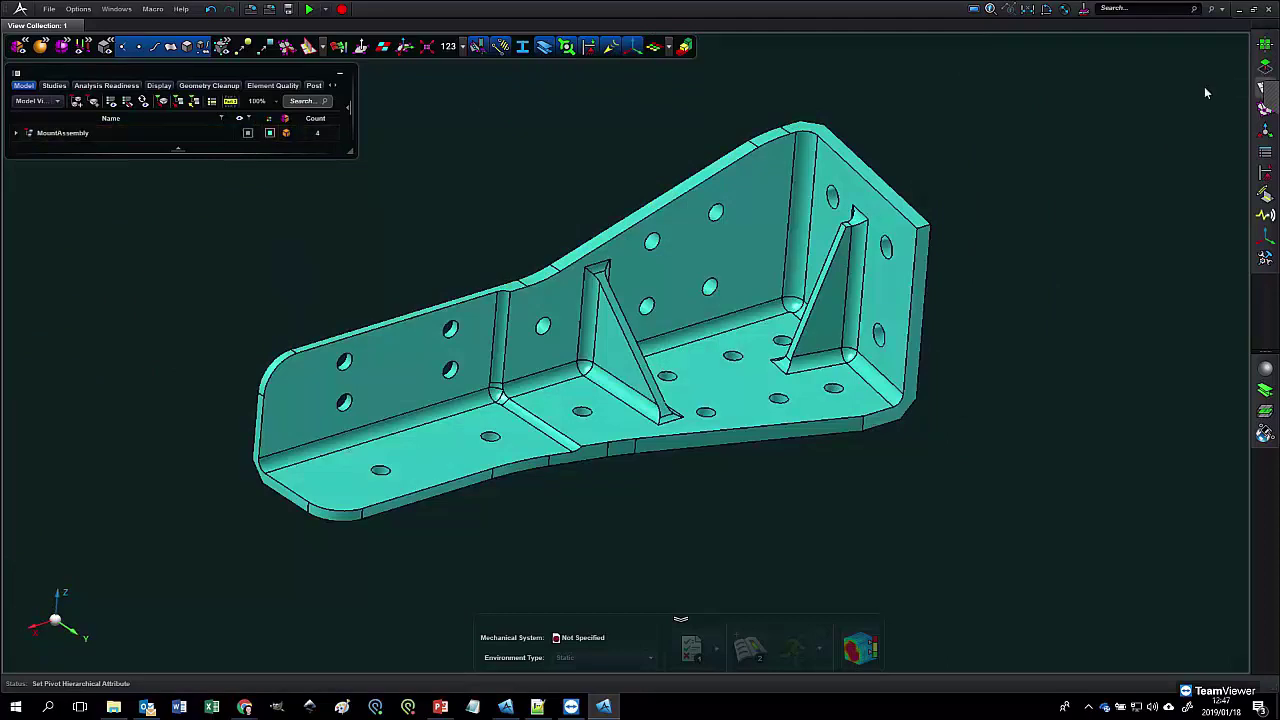
# Step: Create midsurfaces from the primary bracket solid with Auto Assign Thickness enabled, and leave the MidSurface tool
pyautogui.click(1265, 65)
pyautogui.click(1126, 305)
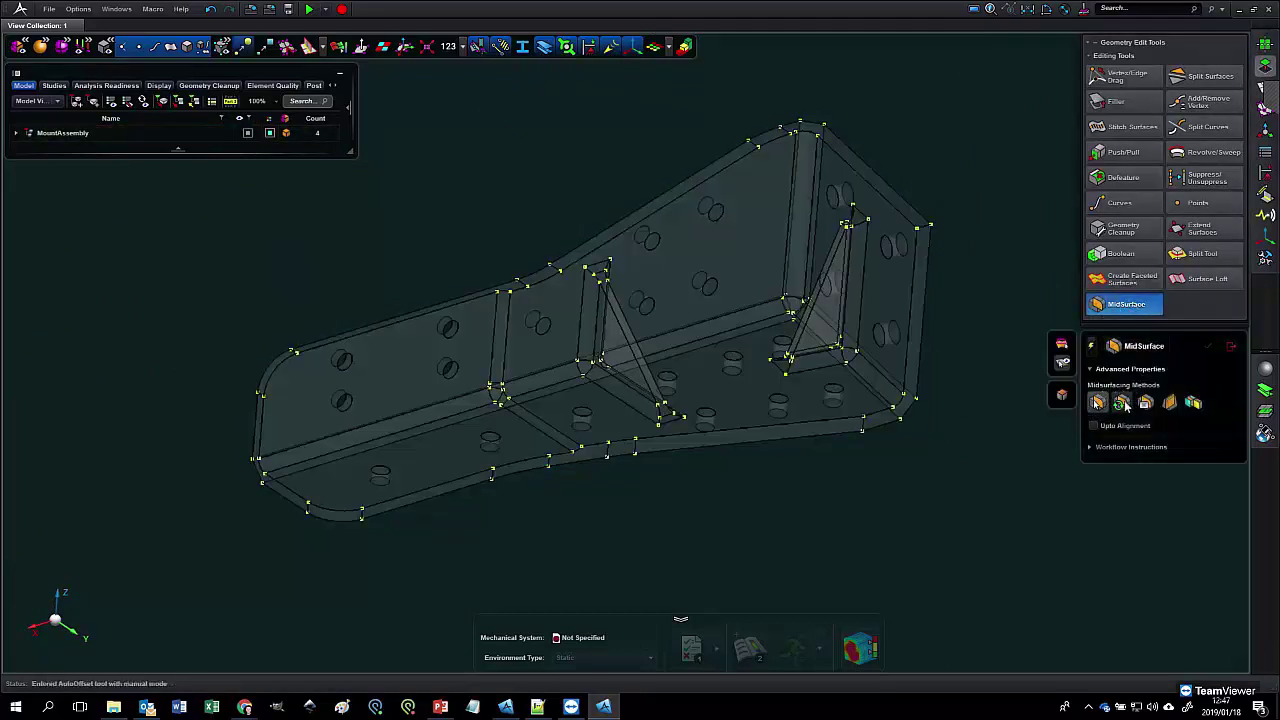
pyautogui.click(762, 374)
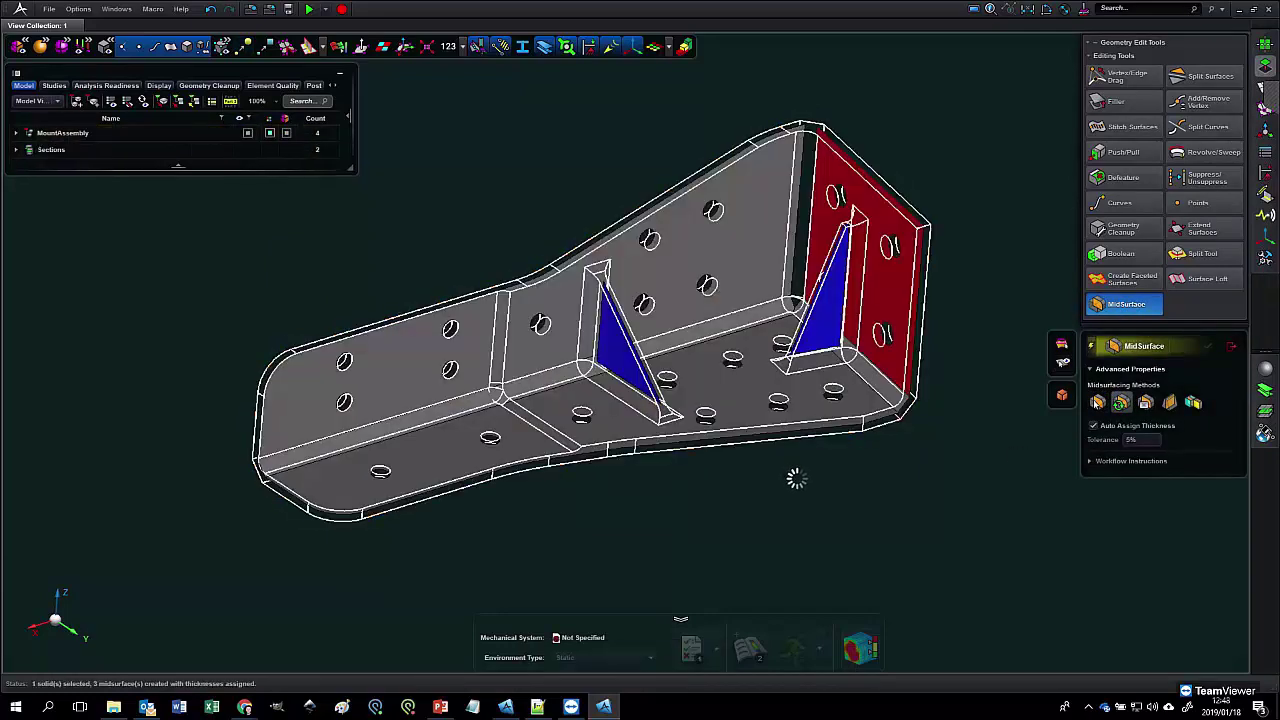
pyautogui.moveTo(783, 472); pyautogui.dragTo(805, 440, button='middle')
pyautogui.click(1232, 347)
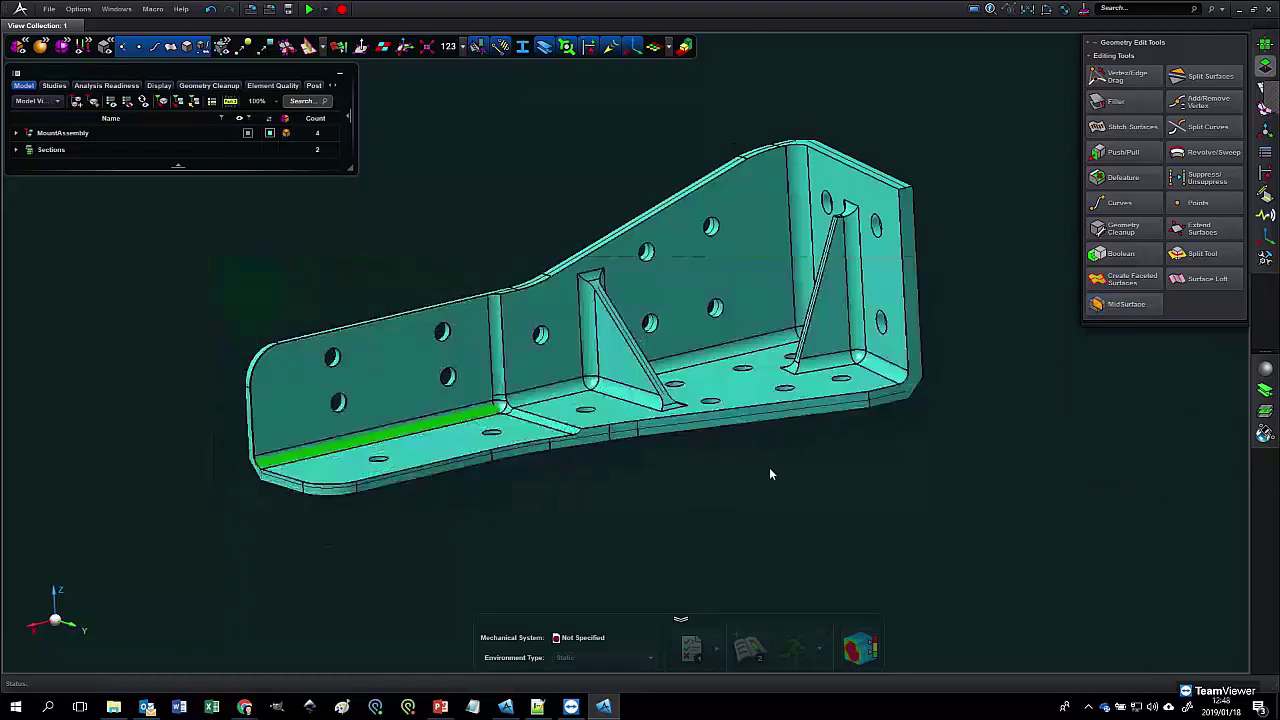
# Step: Hide the solid geometry and inspect the bracket's midsurfaces around the ribs and the corner at the end plate
pyautogui.moveTo(470, 160); pyautogui.dragTo(476, 194, button='middle')
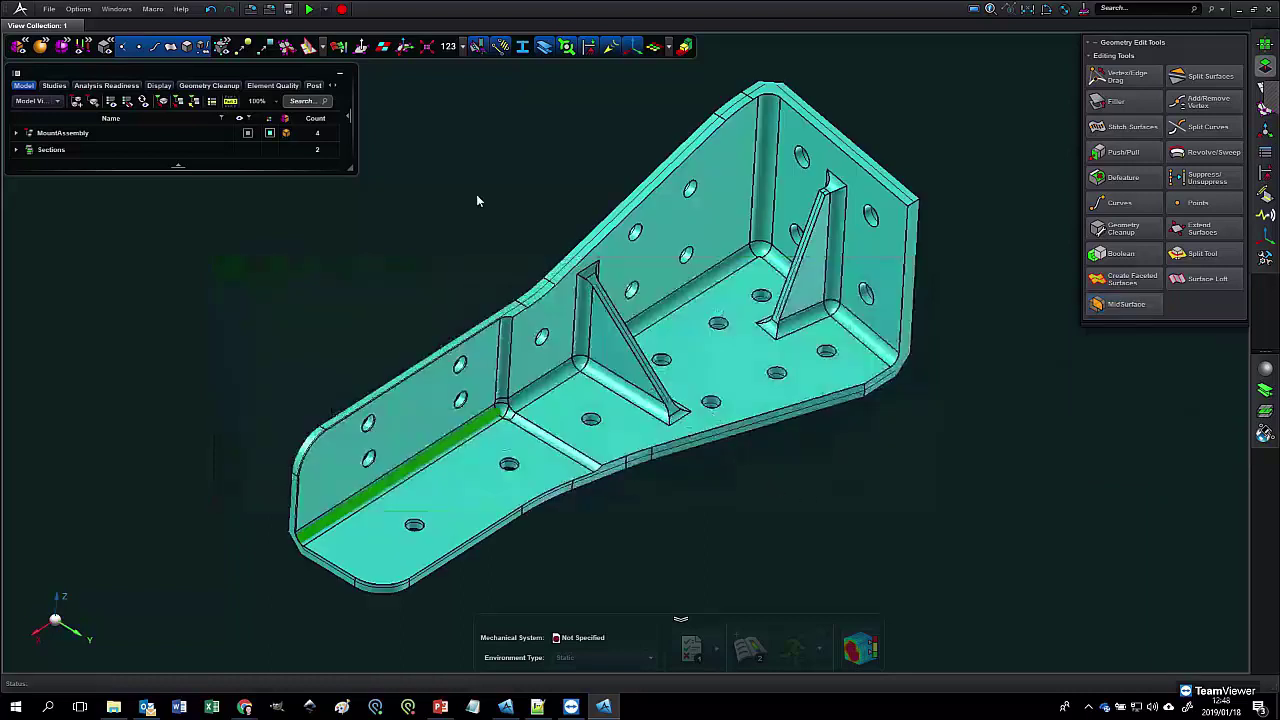
pyautogui.click(186, 52)
pyautogui.moveTo(402, 278); pyautogui.dragTo(430, 275, button='middle')
pyautogui.moveTo(907, 454); pyautogui.dragTo(911, 413, button='middle')
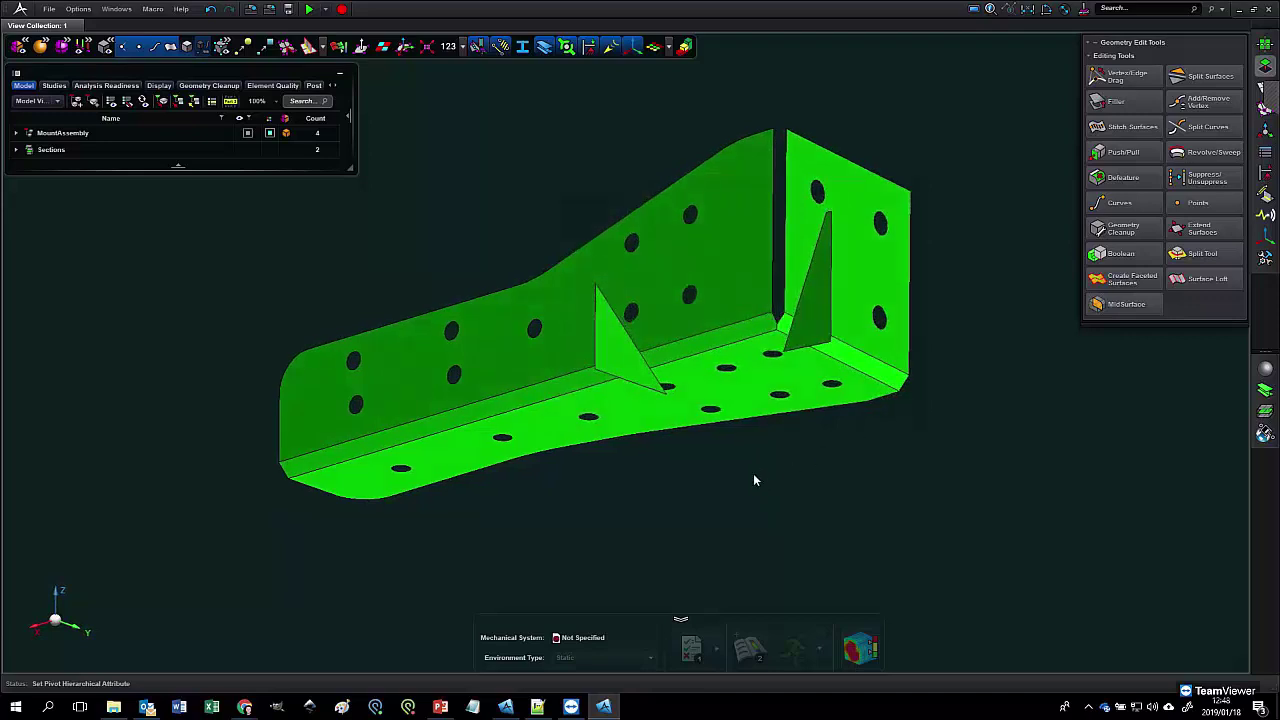
pyautogui.moveTo(763, 482)
pyautogui.mouseDown(button='middle')
pyautogui.moveTo(791, 480)
pyautogui.moveTo(774, 483)
pyautogui.mouseUp(button='middle')
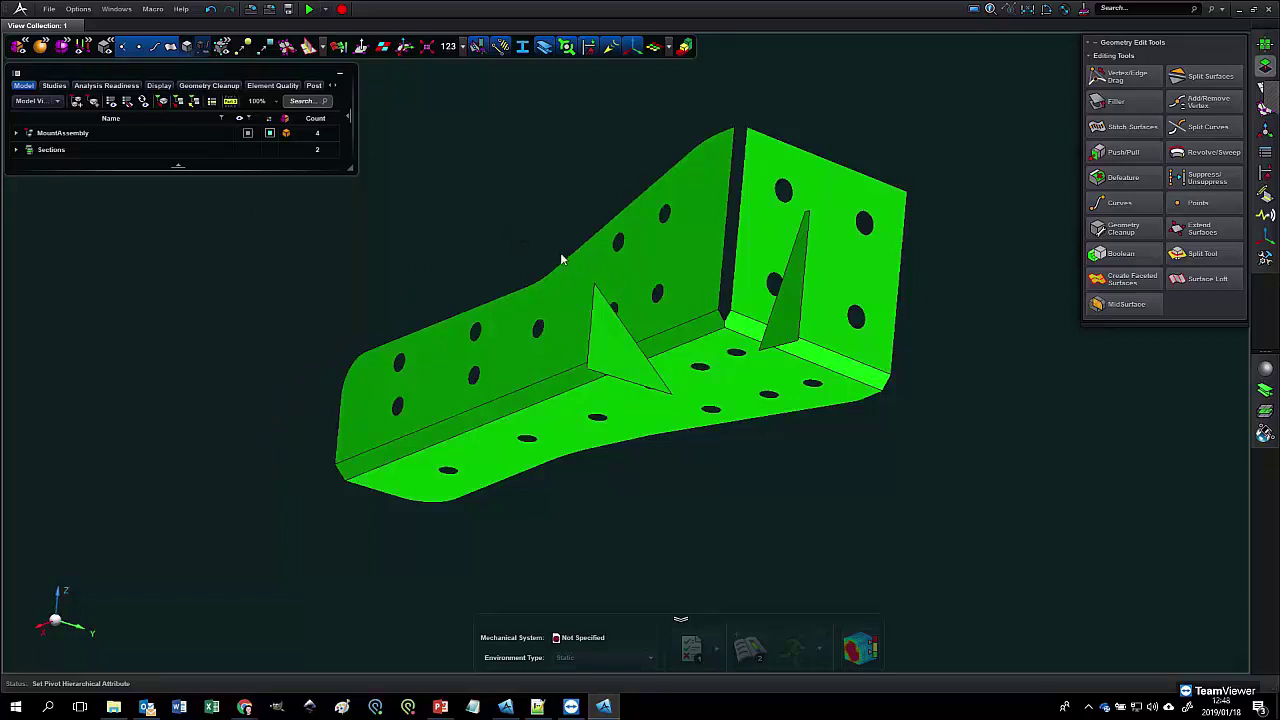
pyautogui.moveTo(563, 258); pyautogui.dragTo(683, 481, button='middle')
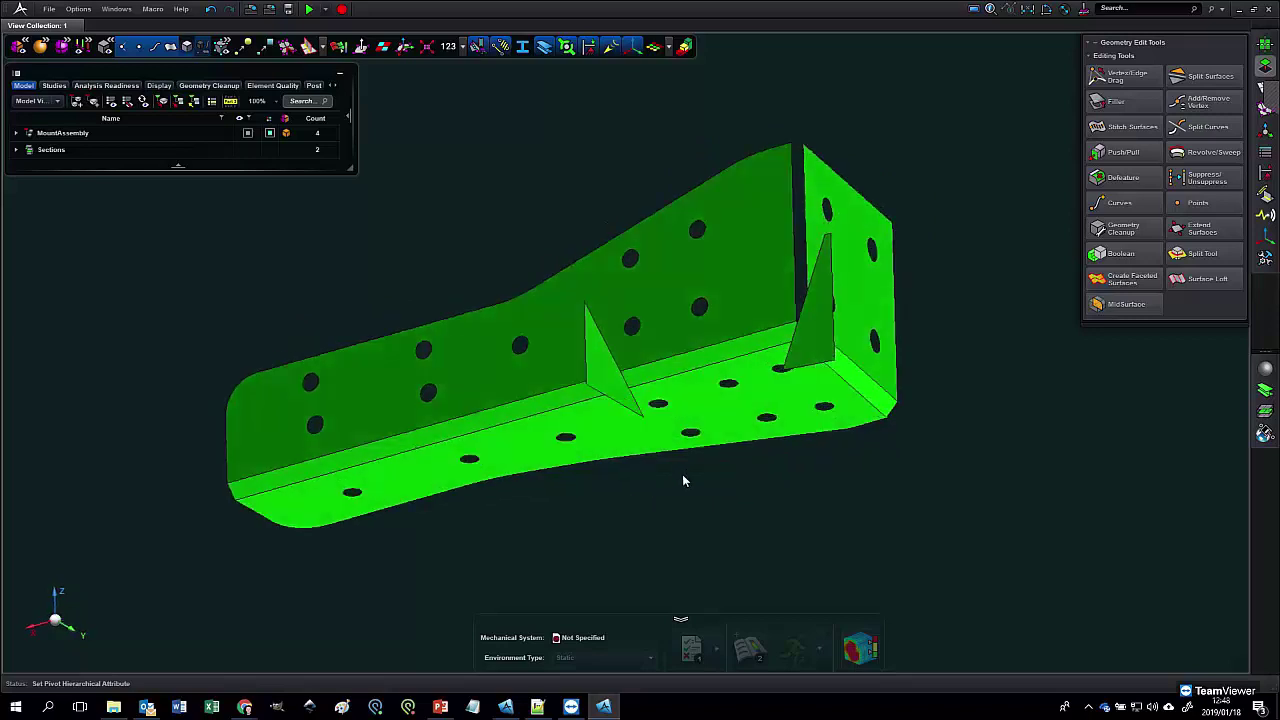
# Step: Extend the bracket's three midsurfaces to meet each other using Extend Surfaces with Automatic Cleanup and Stitch After Extend enabled
pyautogui.click(1125, 76)
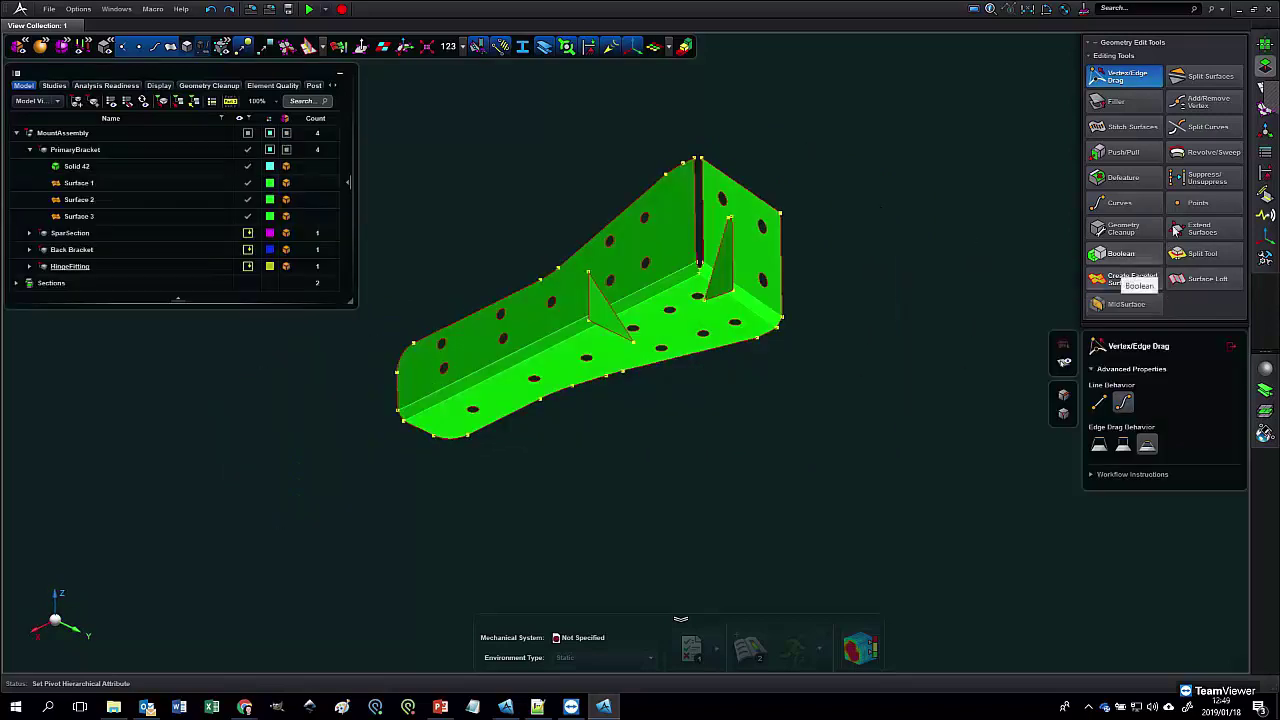
pyautogui.click(1095, 253)
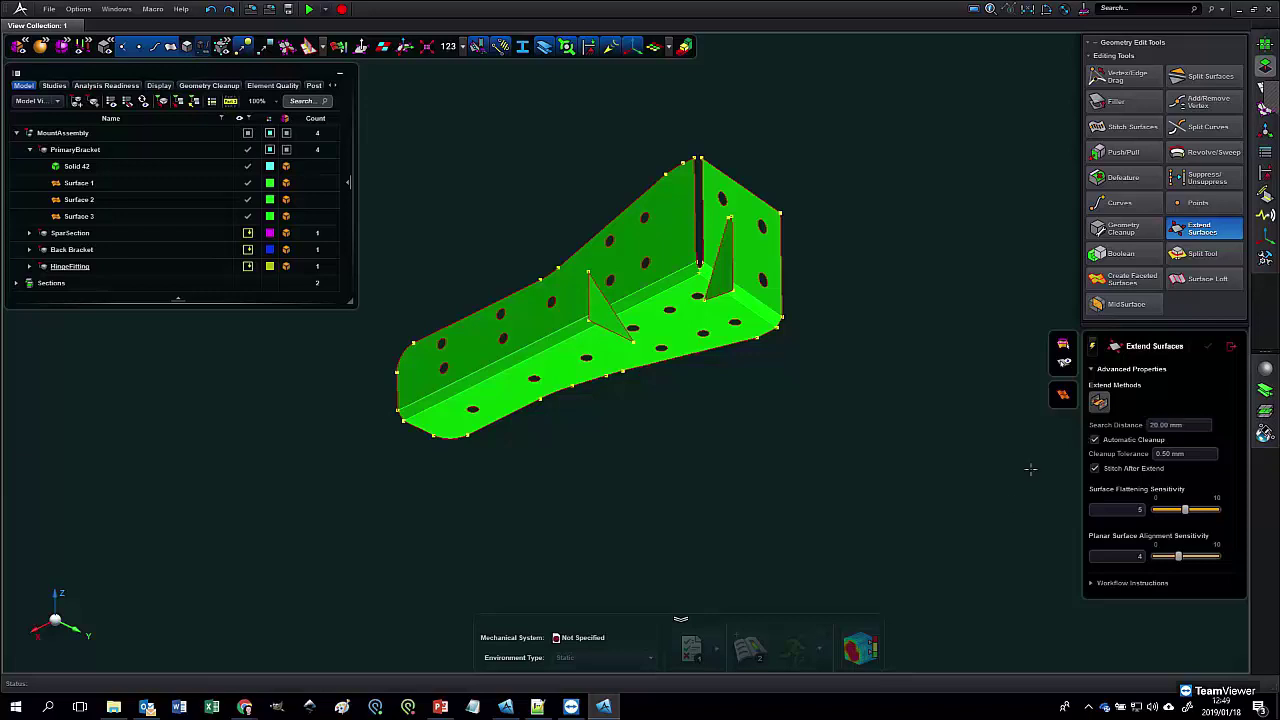
pyautogui.moveTo(932, 227); pyautogui.dragTo(535, 451)
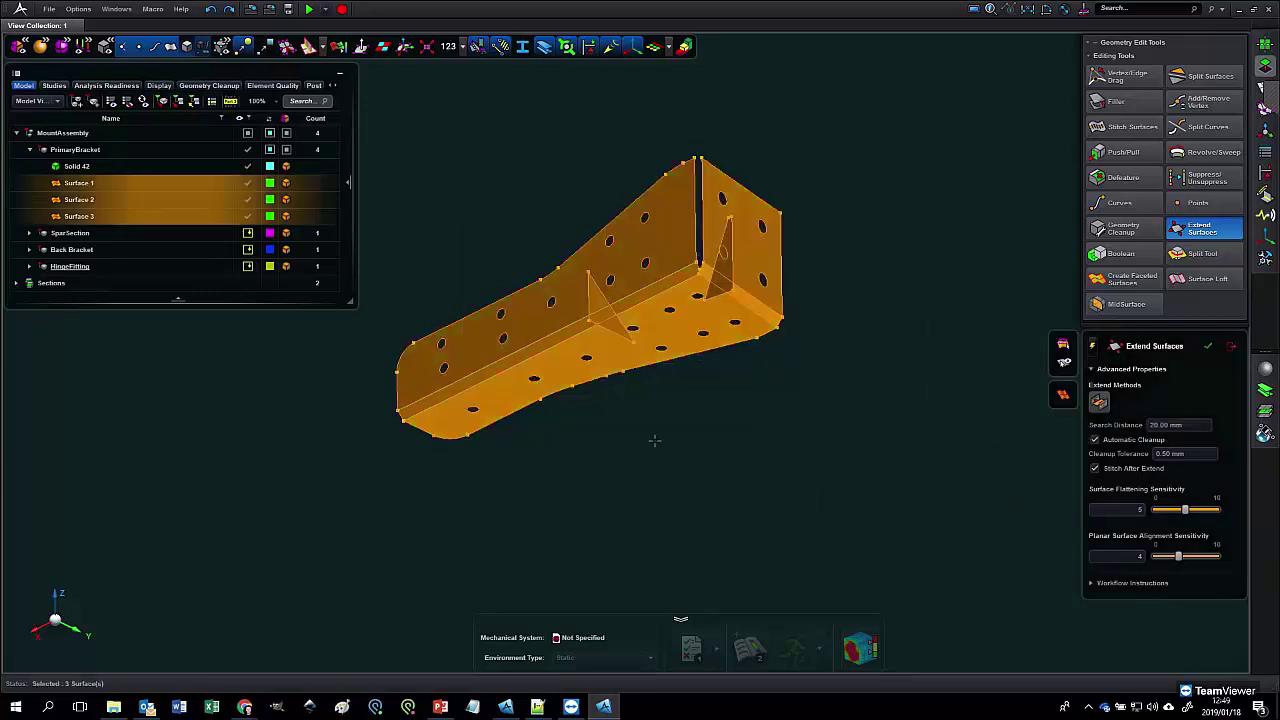
pyautogui.press('Return')
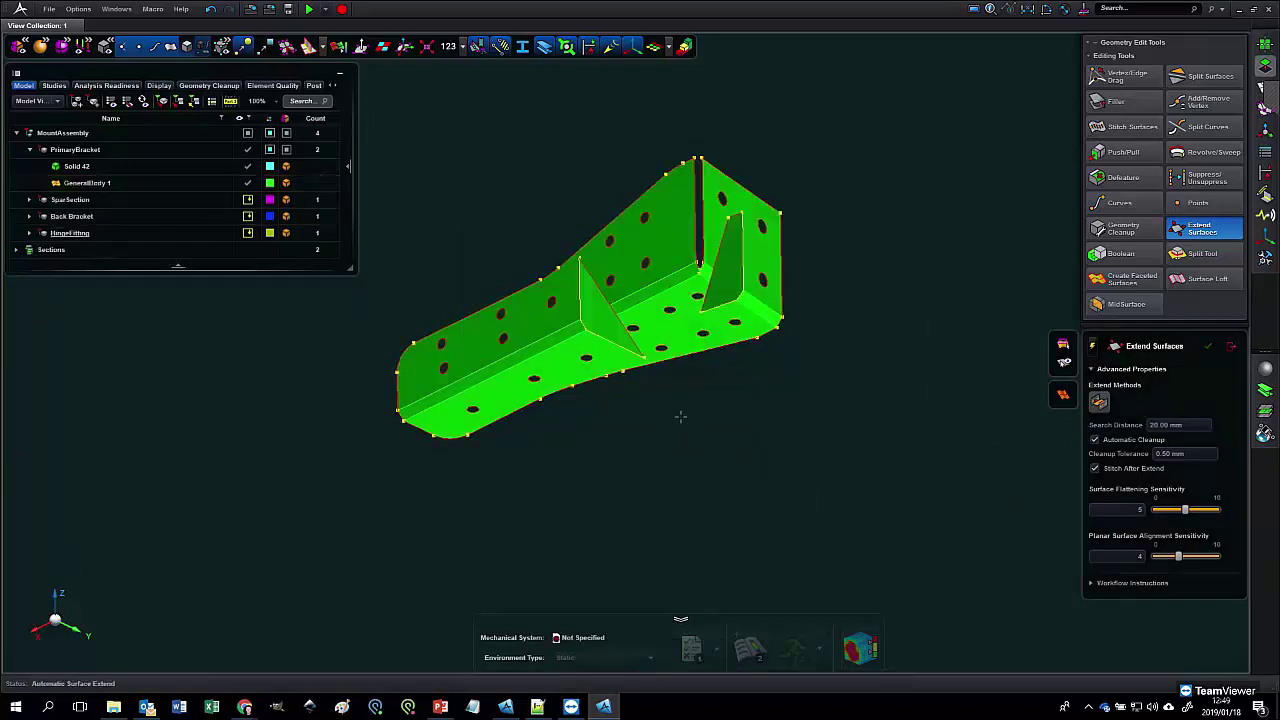
pyautogui.moveTo(680, 406); pyautogui.dragTo(671, 452, button='middle')
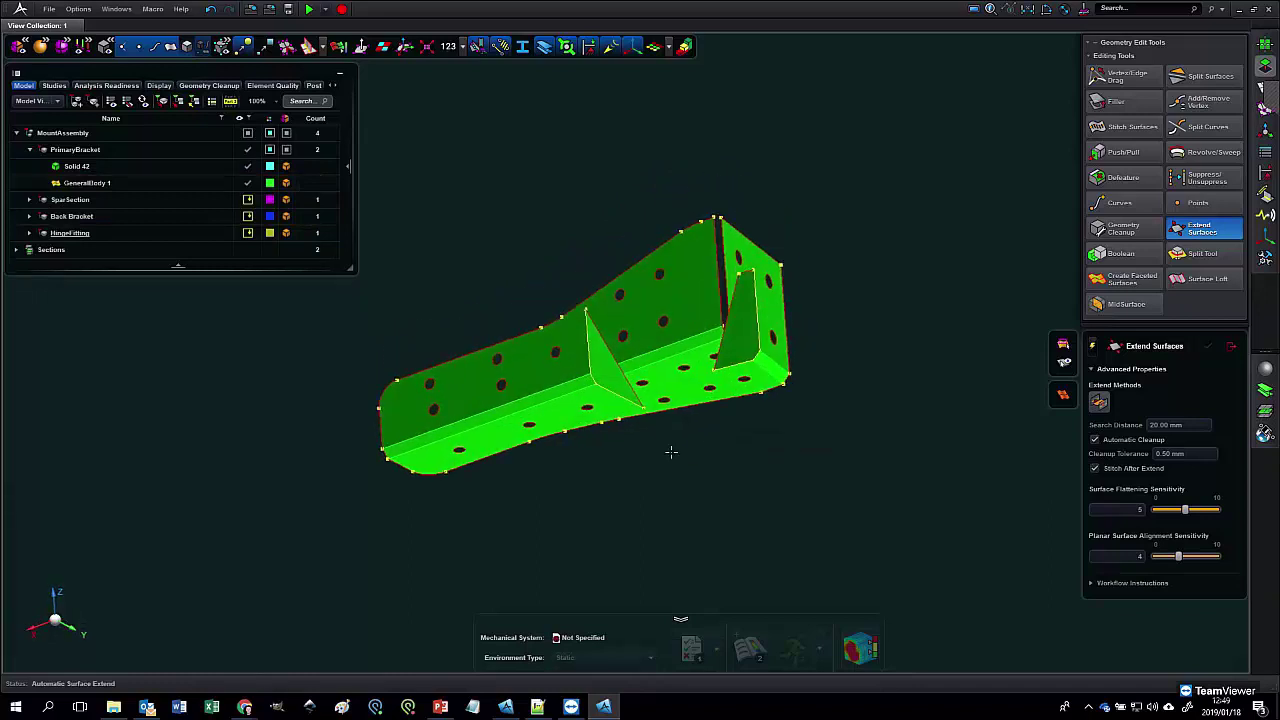
# Step: Fill the long vertical gap between the bracket's side wall and end plate with the Filler tool
pyautogui.click(1116, 101)
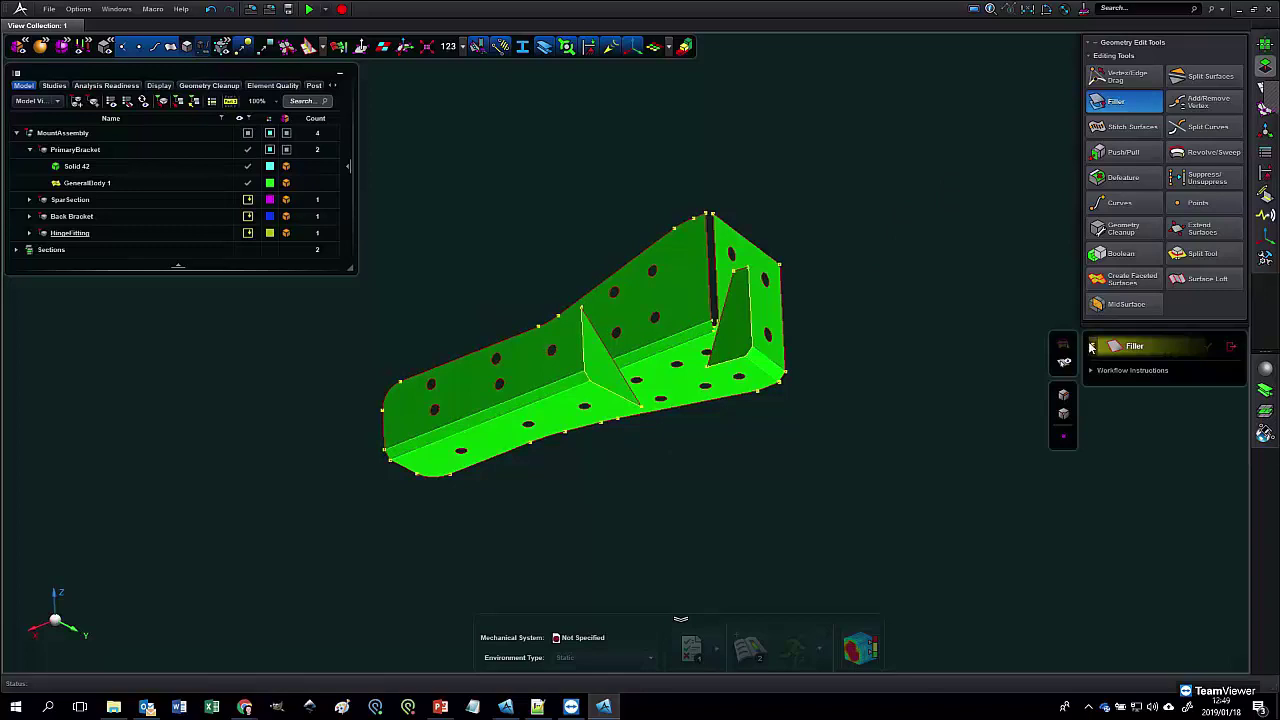
pyautogui.scroll(5, 718, 300)
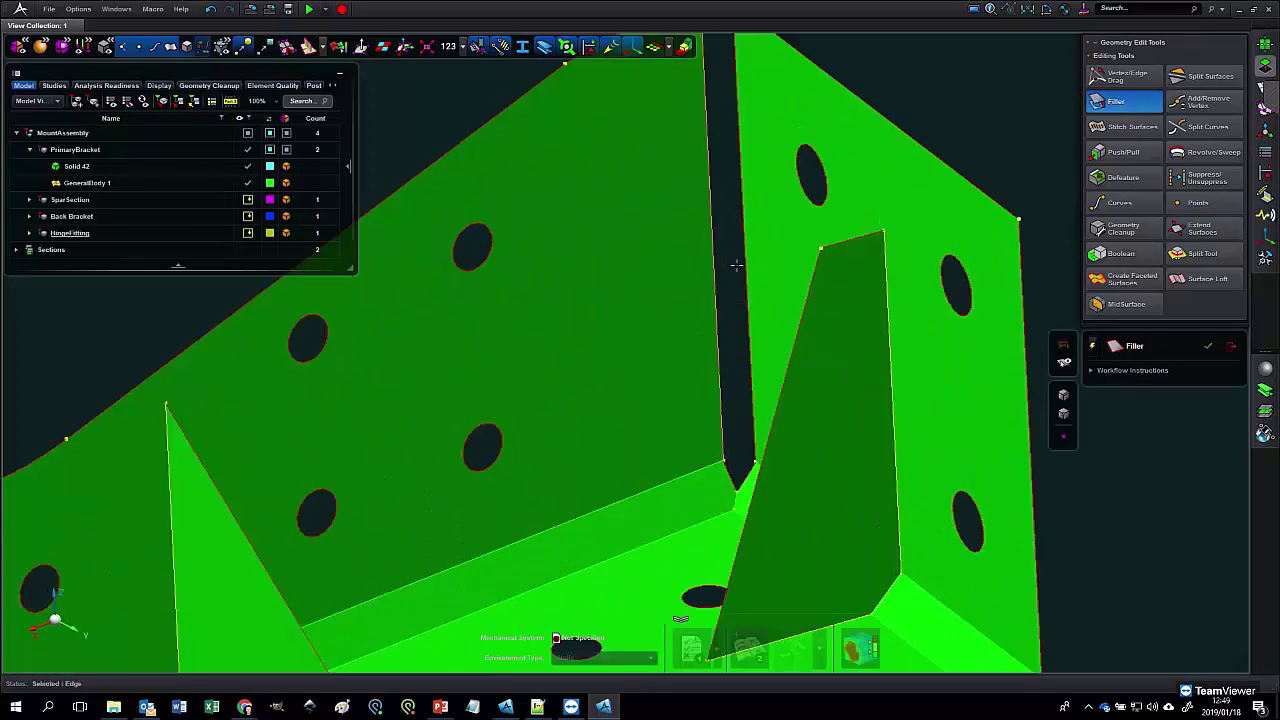
pyautogui.click(743, 267)
pyautogui.middleClick(738, 271)
pyautogui.scroll(-3, 737, 273)
pyautogui.moveTo(737, 273); pyautogui.dragTo(740, 282, button='middle')
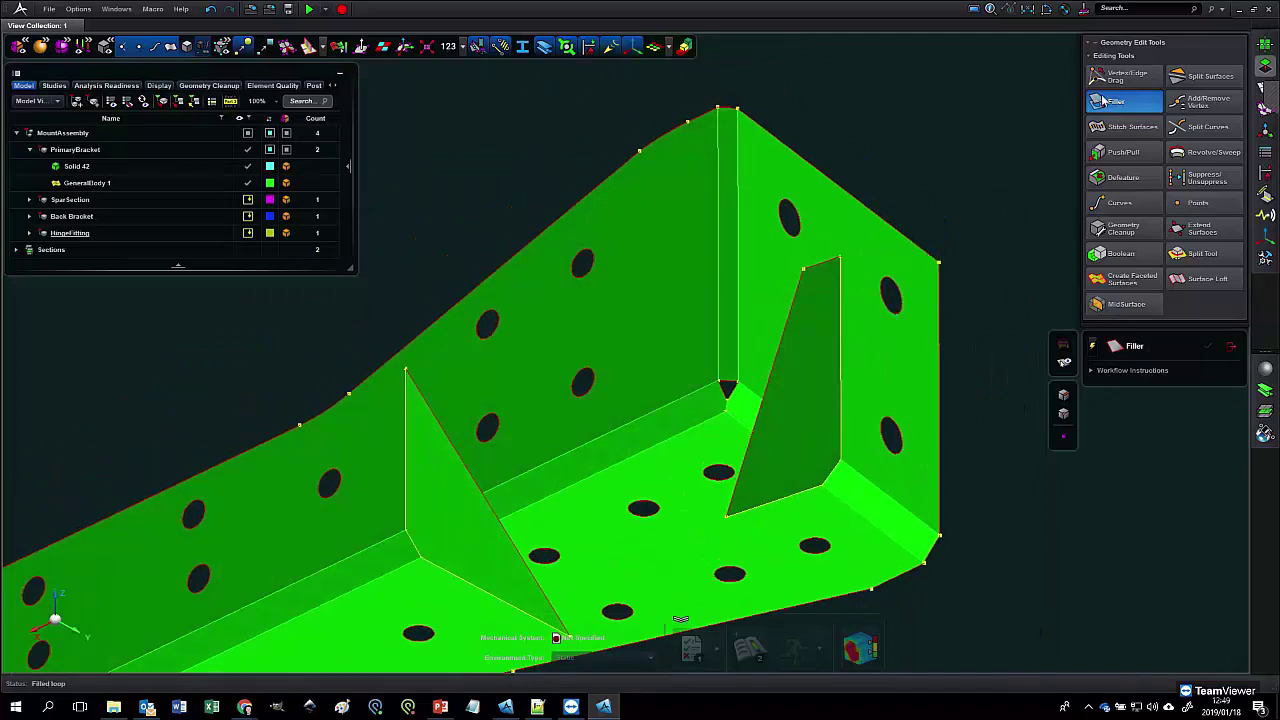
# Step: Fill the small triangular hole beneath the filled strip using Filler's auto execution mode, and leave the tool
pyautogui.click(1092, 346)
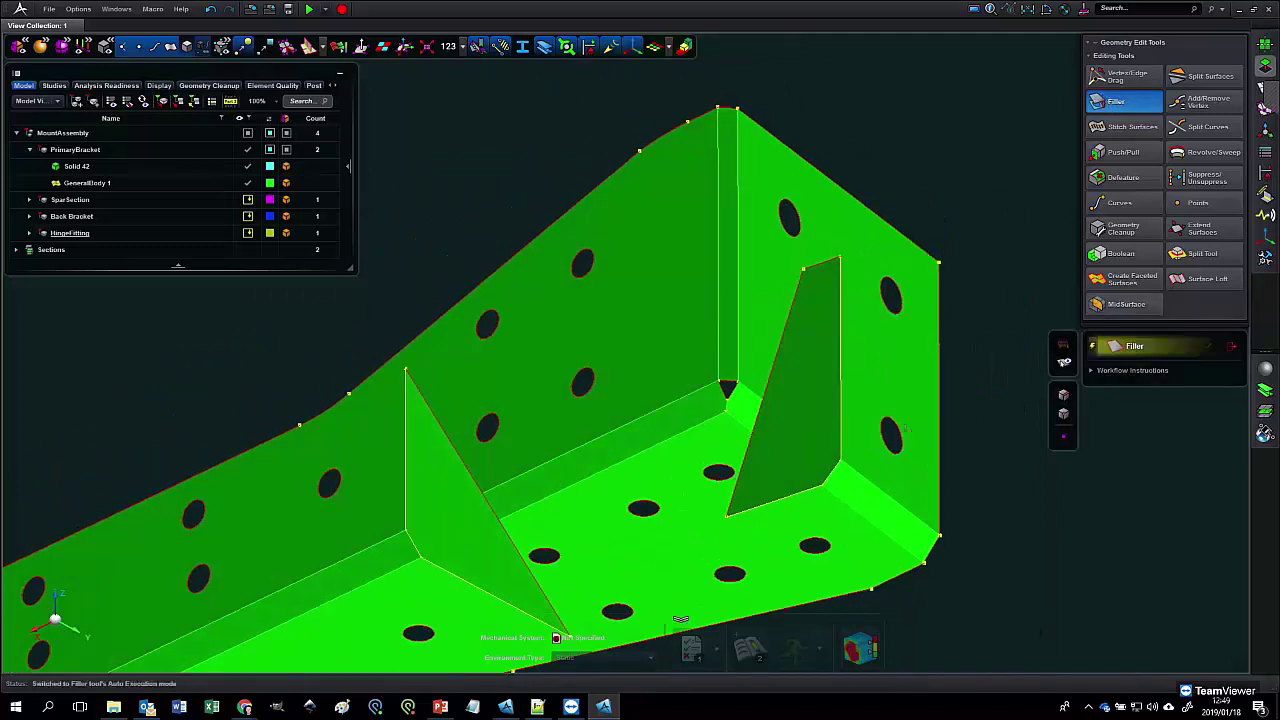
pyautogui.click(725, 393)
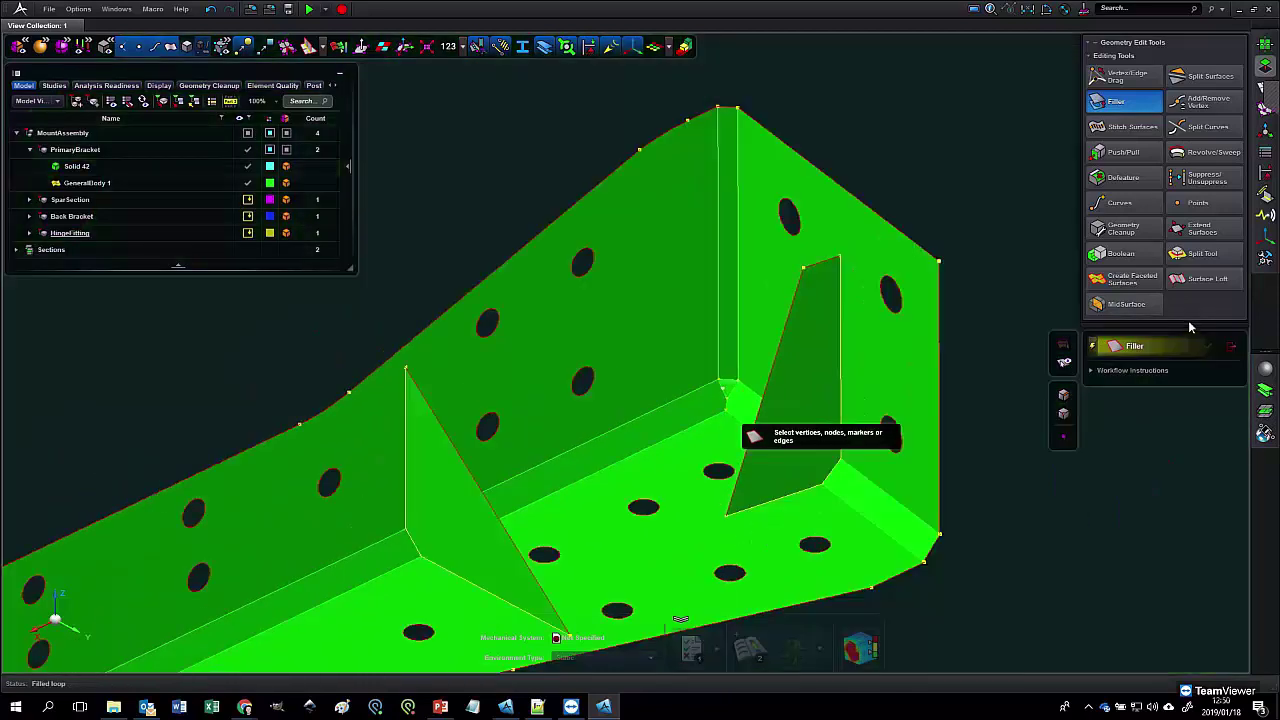
pyautogui.click(1231, 346)
pyautogui.scroll(-5, 978, 408)
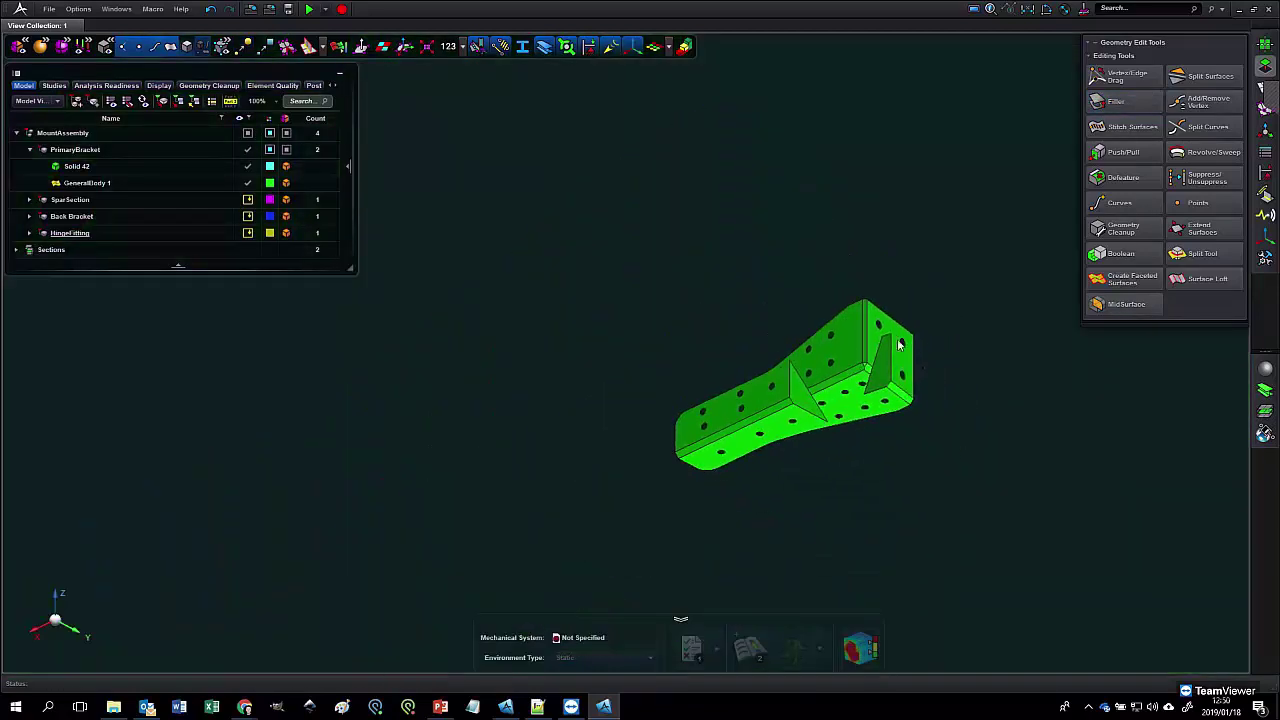
# Step: Surface-mesh the stitched bracket midsurface body, set its mesh size to 5 mm, and leave the Surface Mesh tool
pyautogui.press('z')
pyautogui.click(1263, 88)
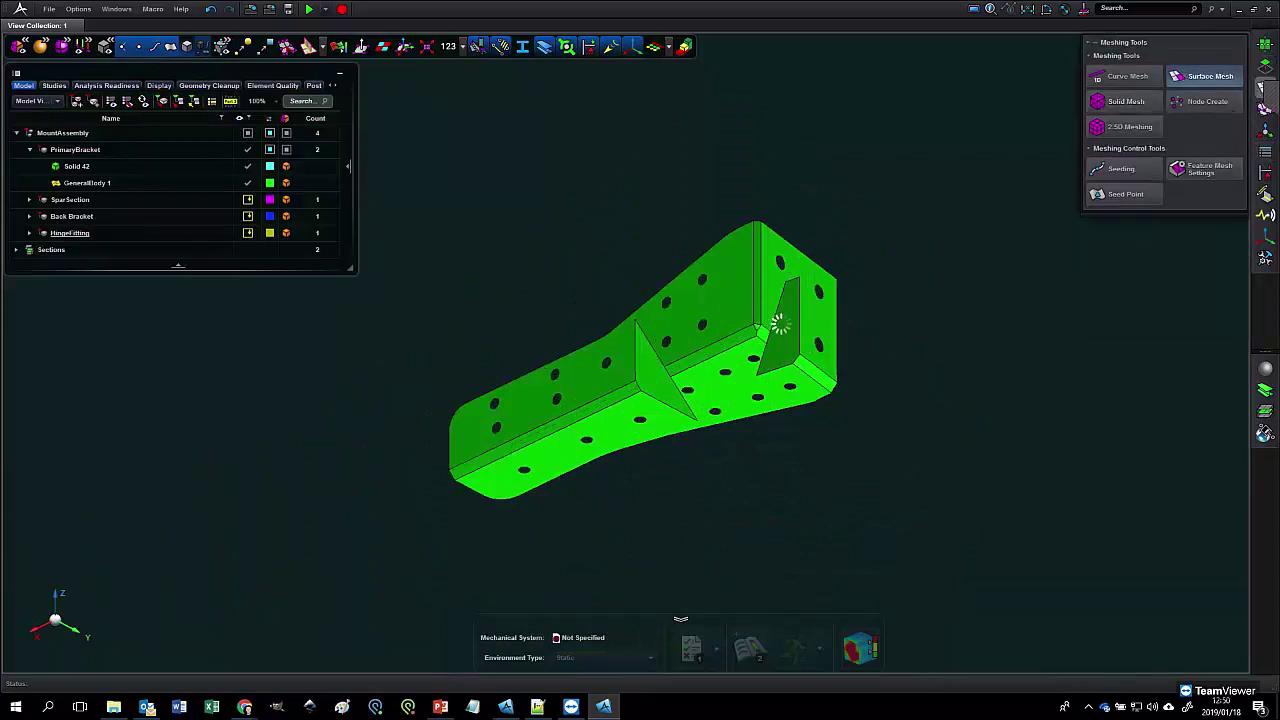
pyautogui.click(800, 338)
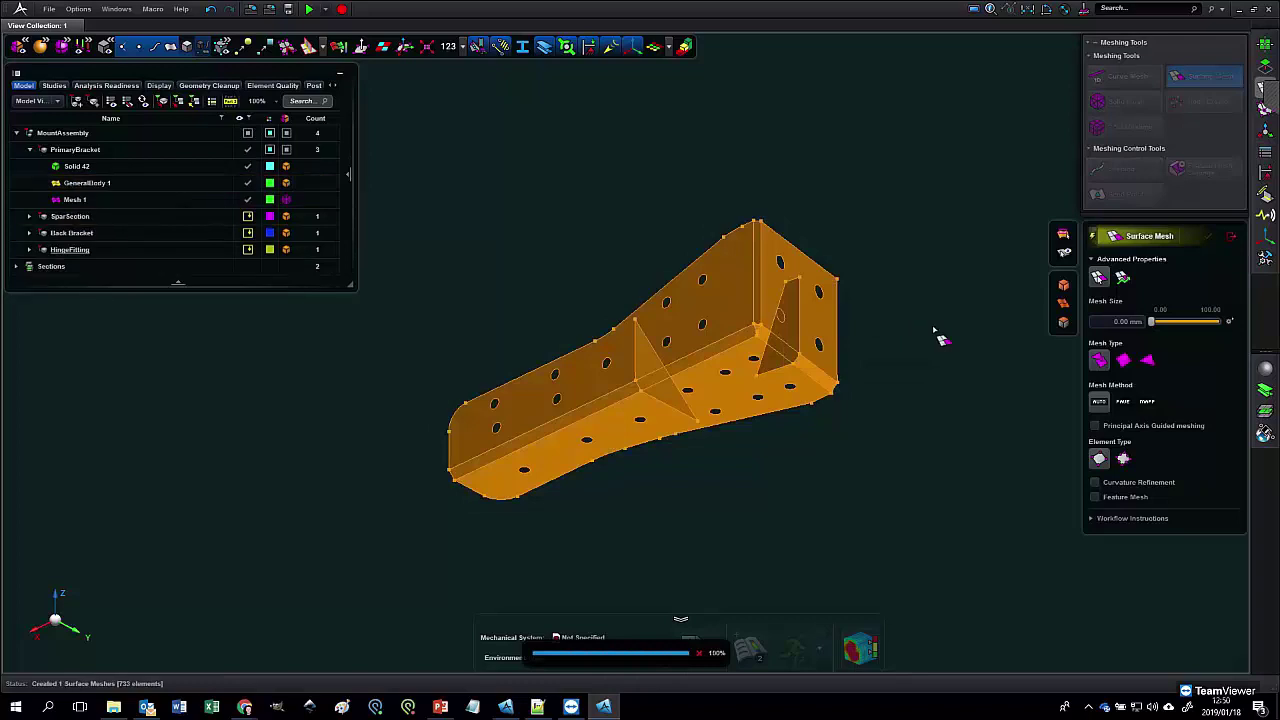
pyautogui.click(845, 365)
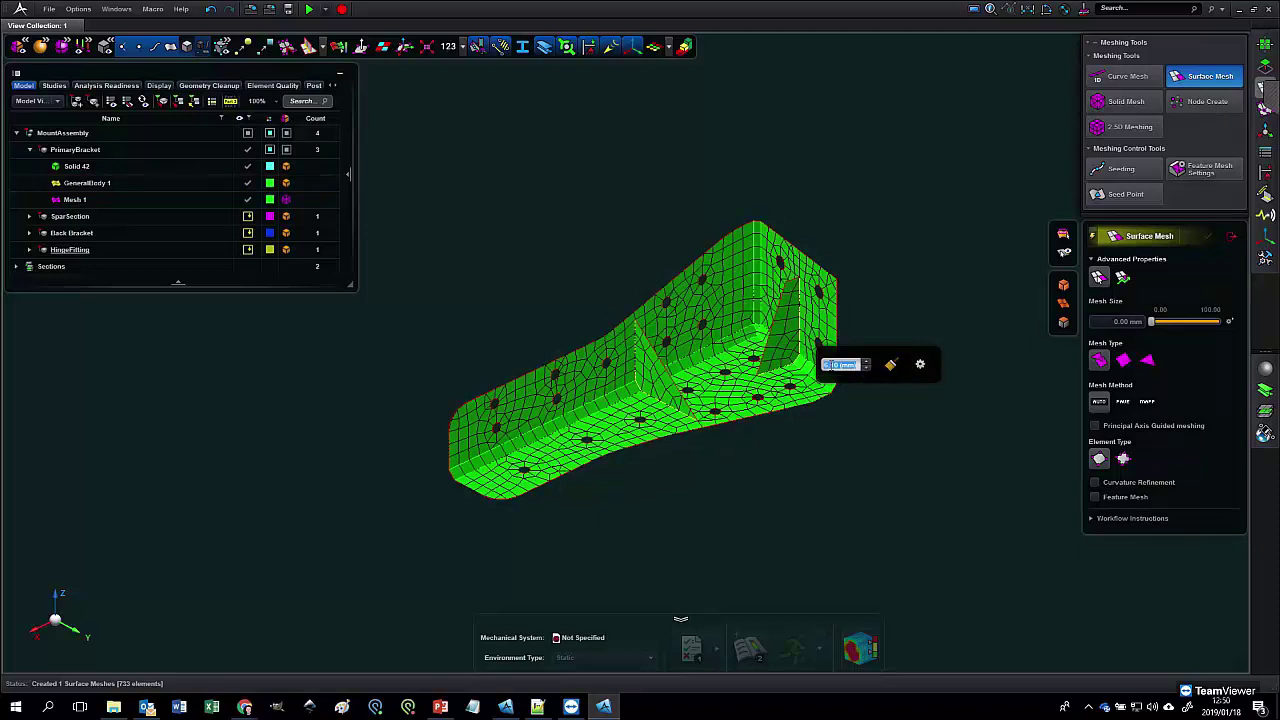
pyautogui.write('5')
pyautogui.press('Return')
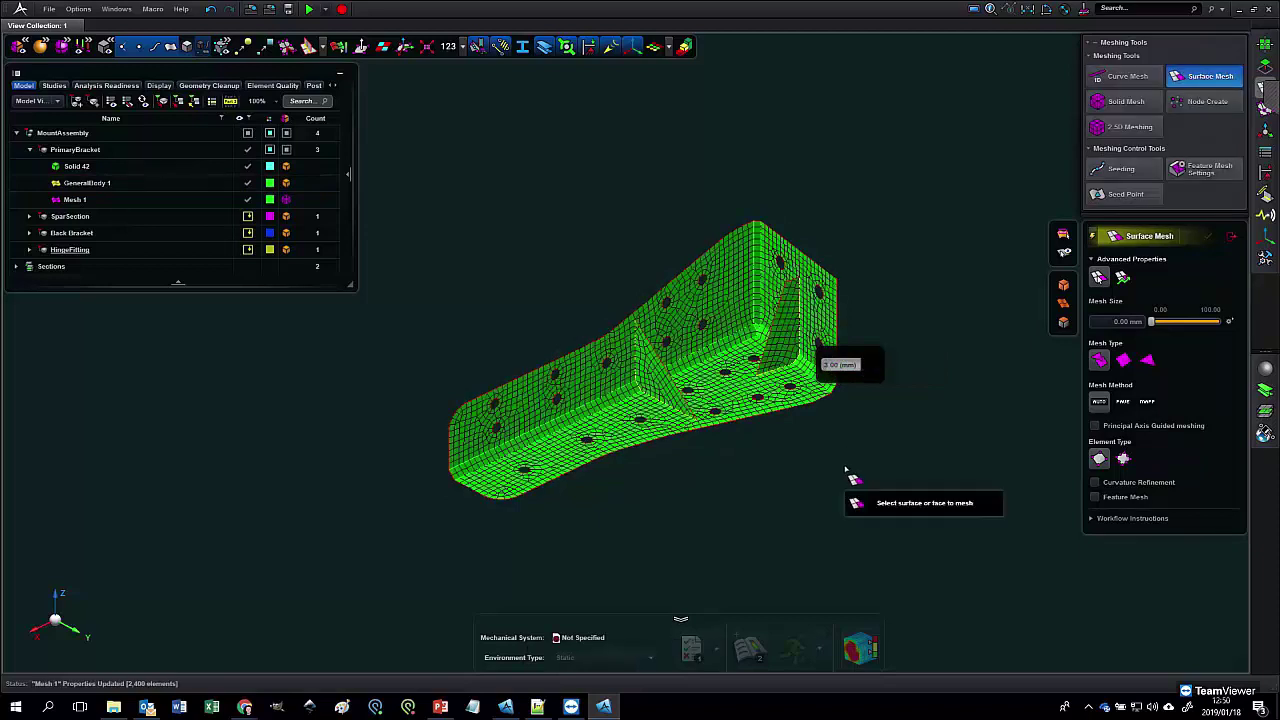
pyautogui.scroll(5, 843, 457)
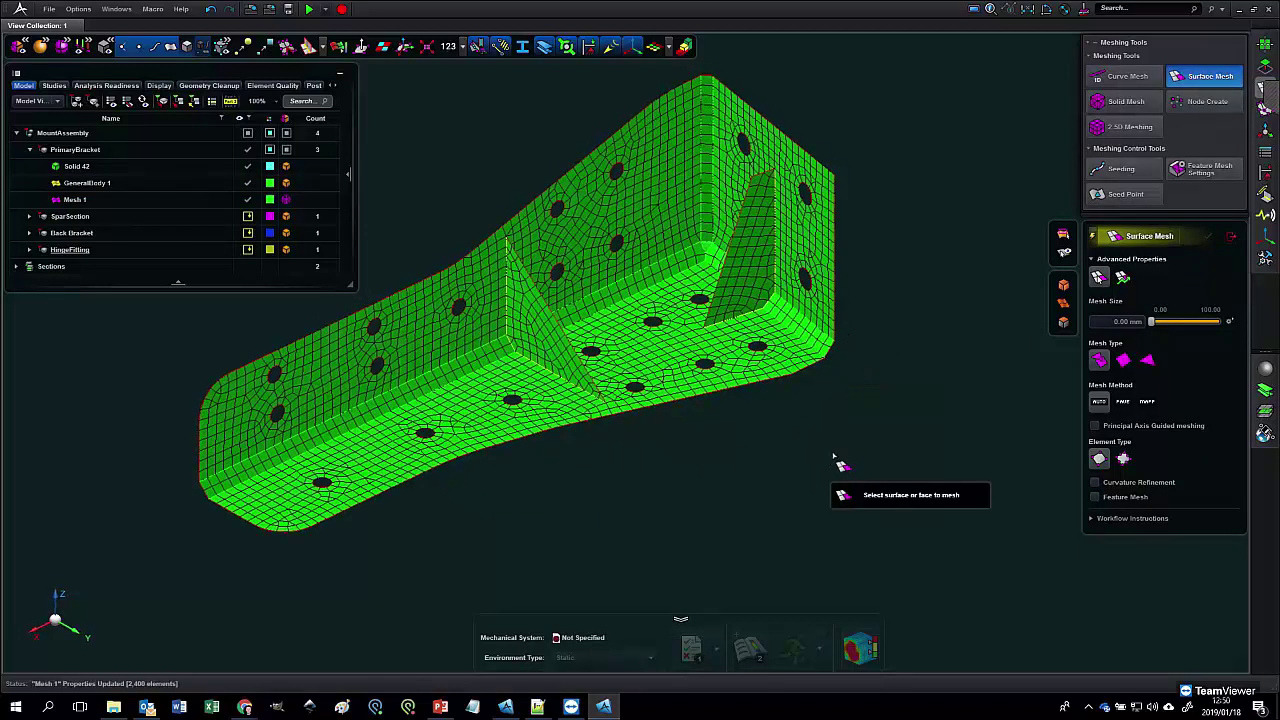
pyautogui.press('Escape')
# Step: Display the Quality Index of the bracket's mesh and inspect the poor and invalid elements
pyautogui.moveTo(742, 433); pyautogui.dragTo(805, 446, button='right')
pyautogui.moveTo(805, 440); pyautogui.dragTo(803, 451, button='middle')
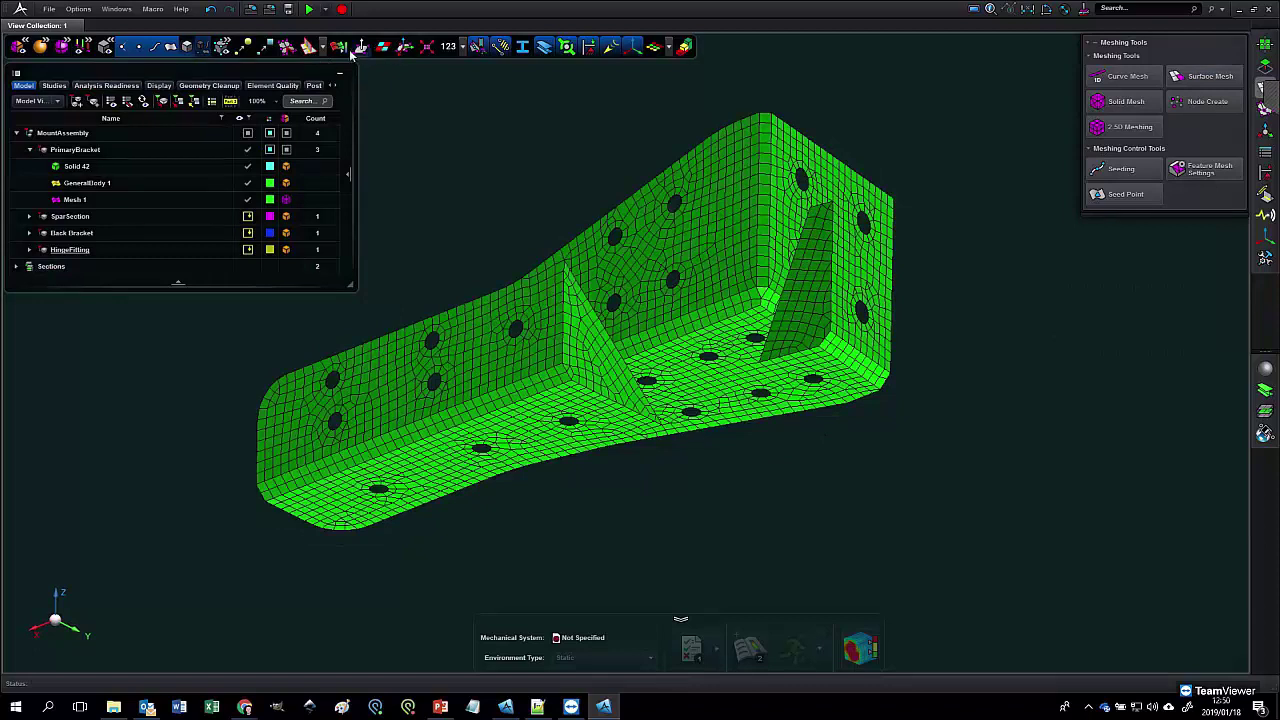
pyautogui.click(344, 48)
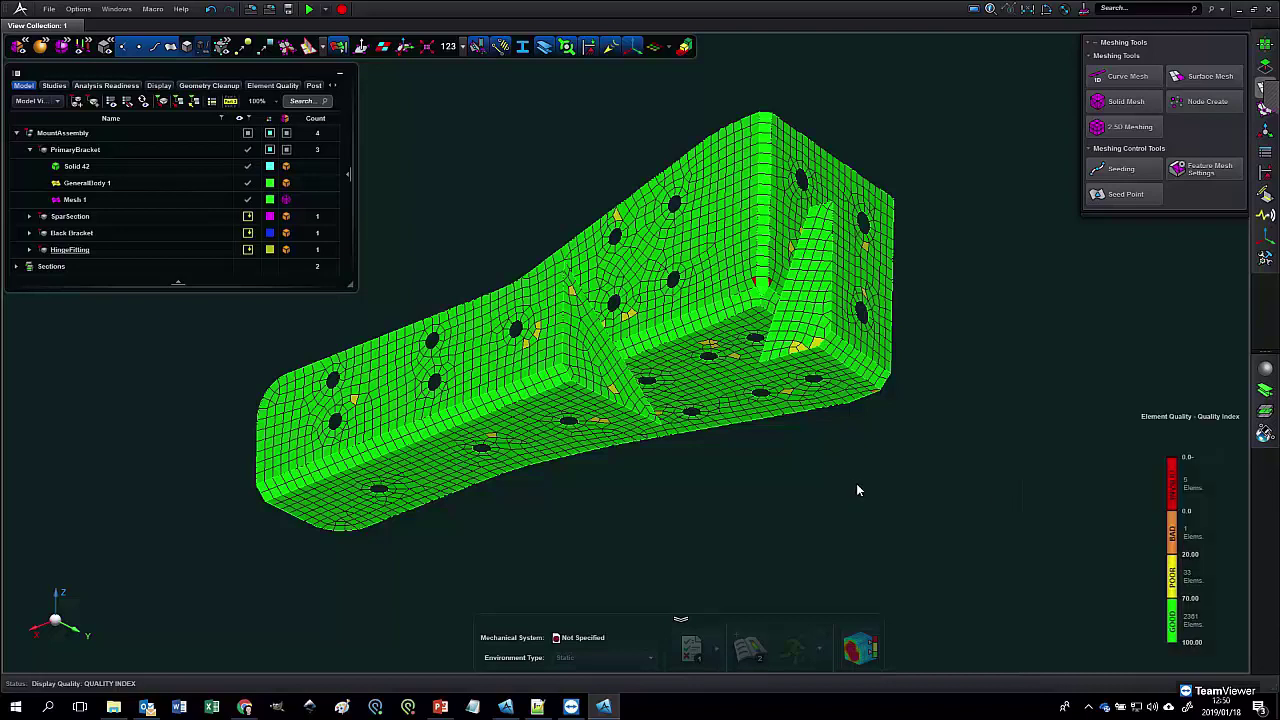
pyautogui.moveTo(1188, 462)
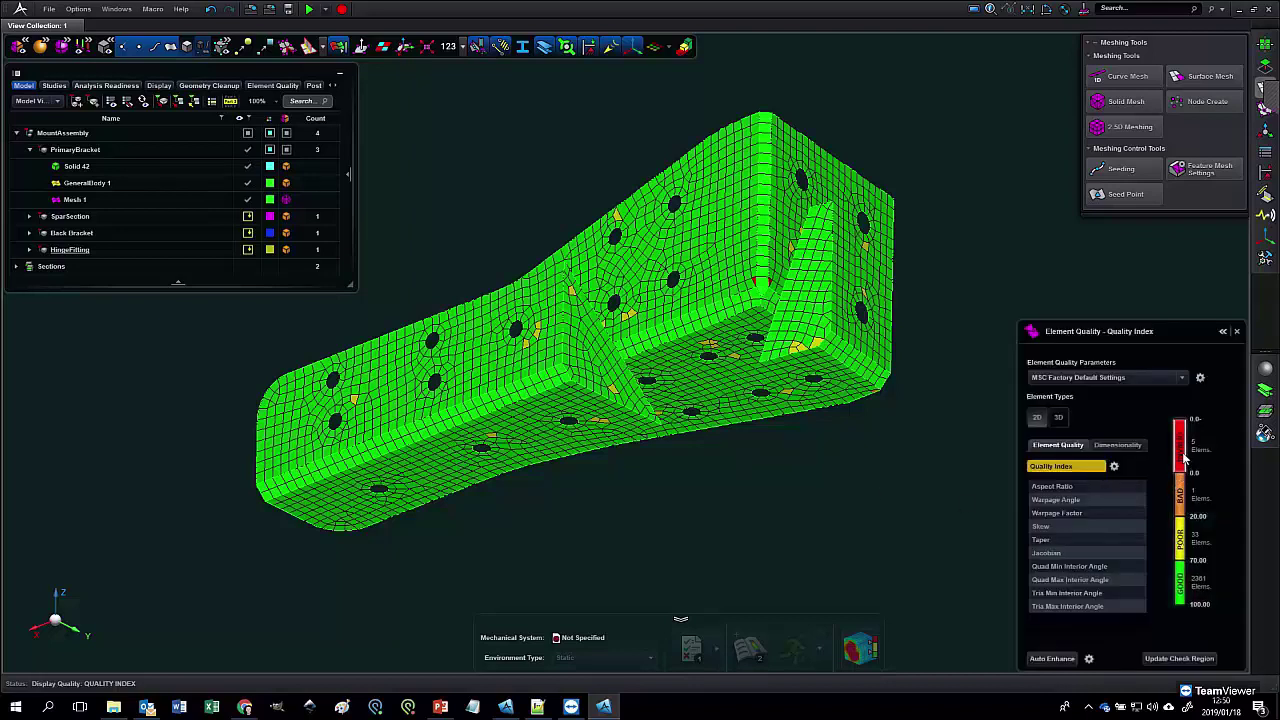
pyautogui.moveTo(548, 484)
pyautogui.mouseDown(button='middle')
pyautogui.moveTo(528, 475)
pyautogui.moveTo(569, 491)
pyautogui.mouseUp(button='middle')
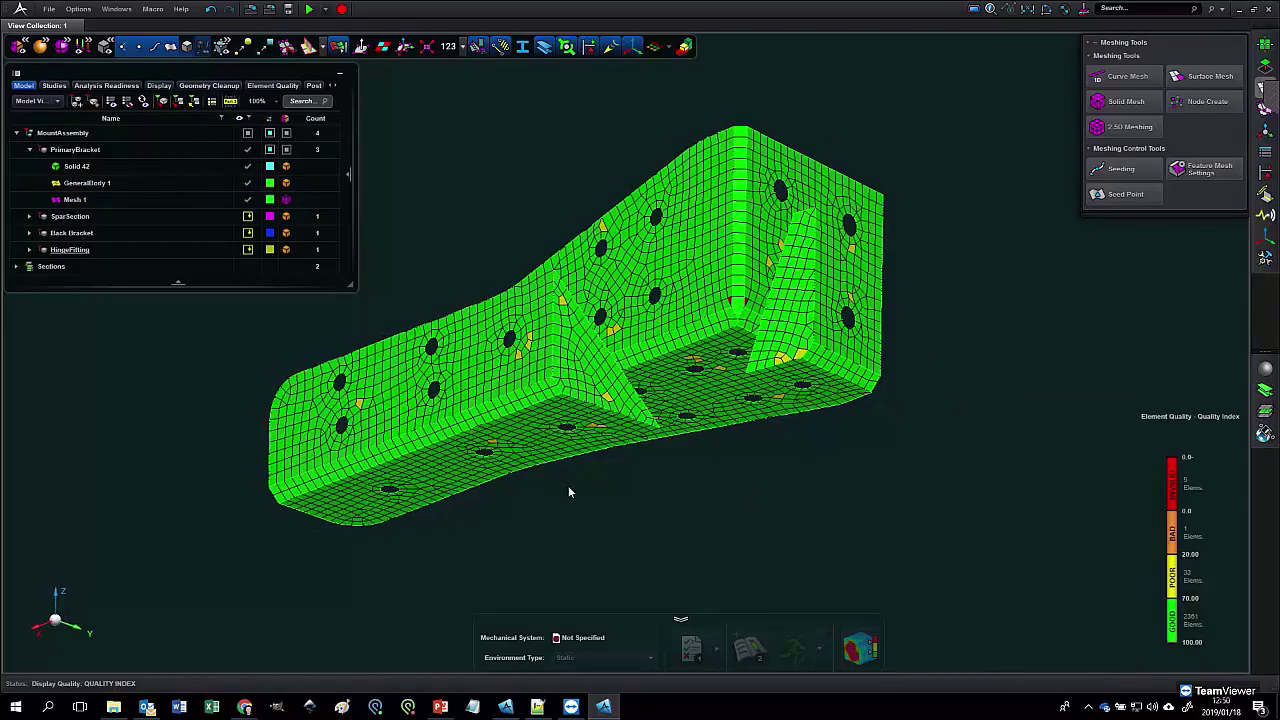
# Step: Isolate the invalid elements with Isolate and Enhance and view them at the triangular corner fill
pyautogui.moveTo(1183, 487)
pyautogui.rightClick(1184, 453)
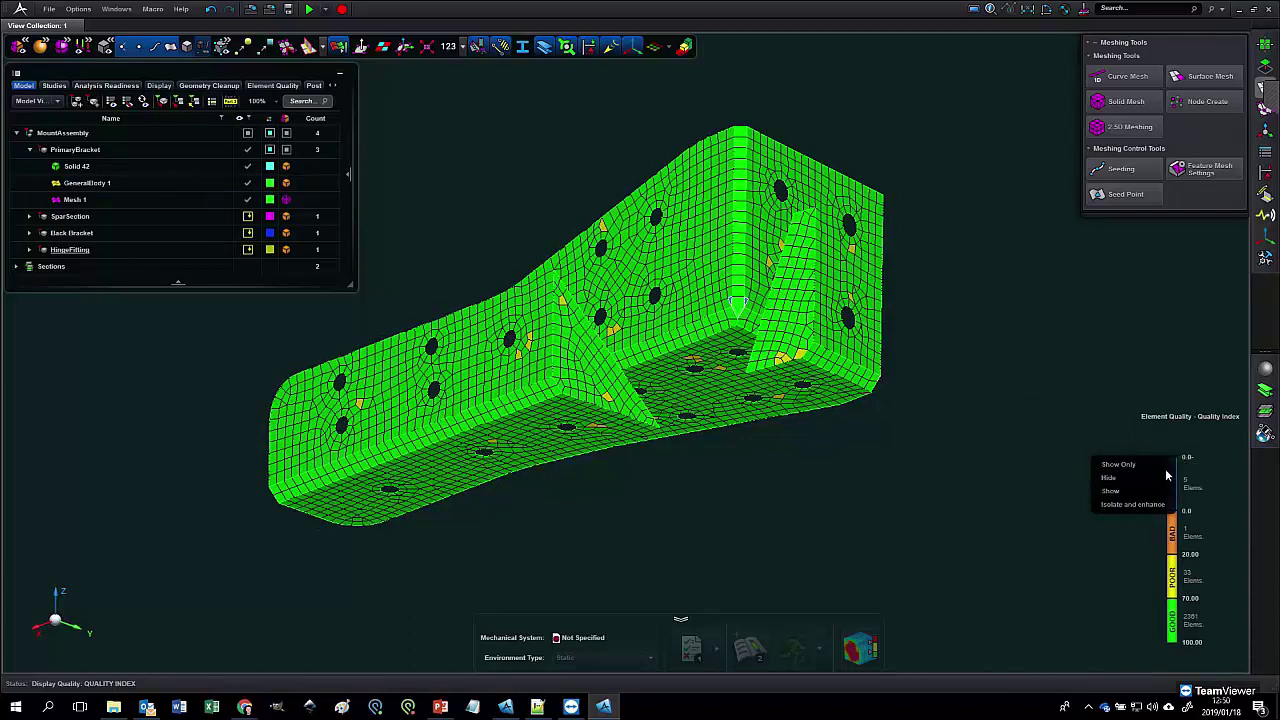
pyautogui.click(1140, 505)
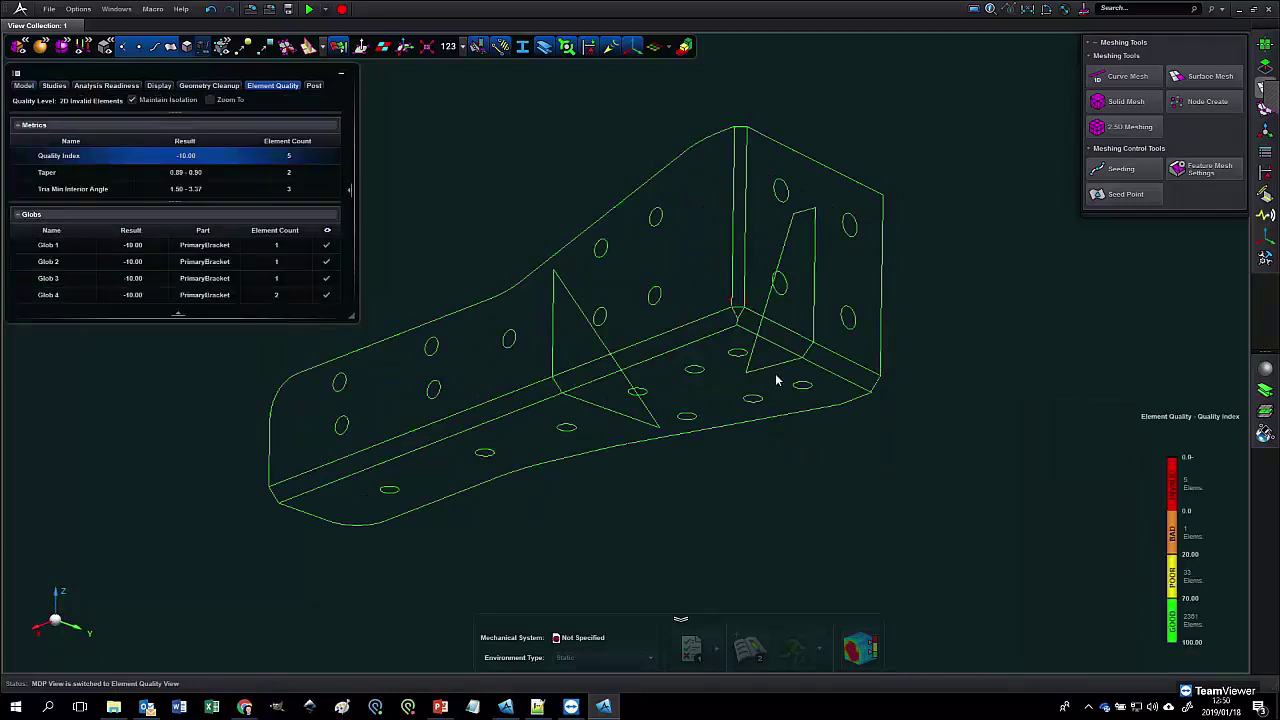
pyautogui.scroll(8, 746, 309)
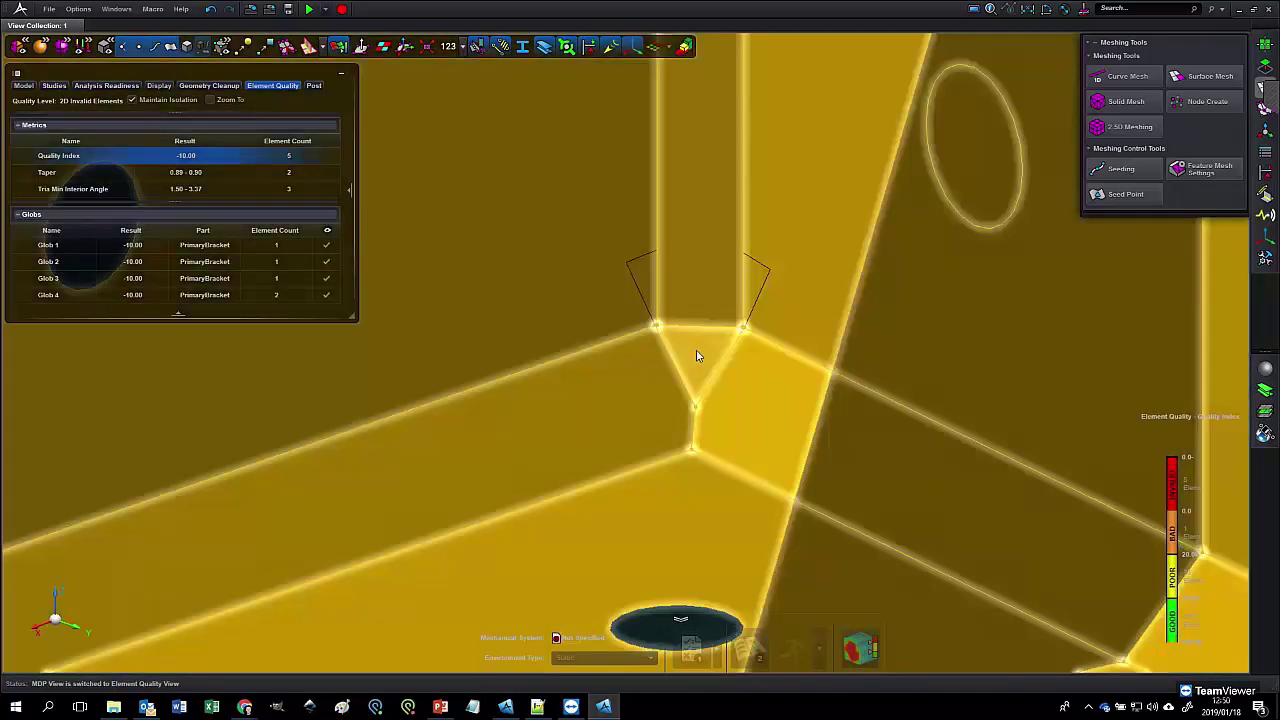
pyautogui.scroll(3, 695, 353)
pyautogui.moveTo(682, 380); pyautogui.dragTo(666, 407, button='middle')
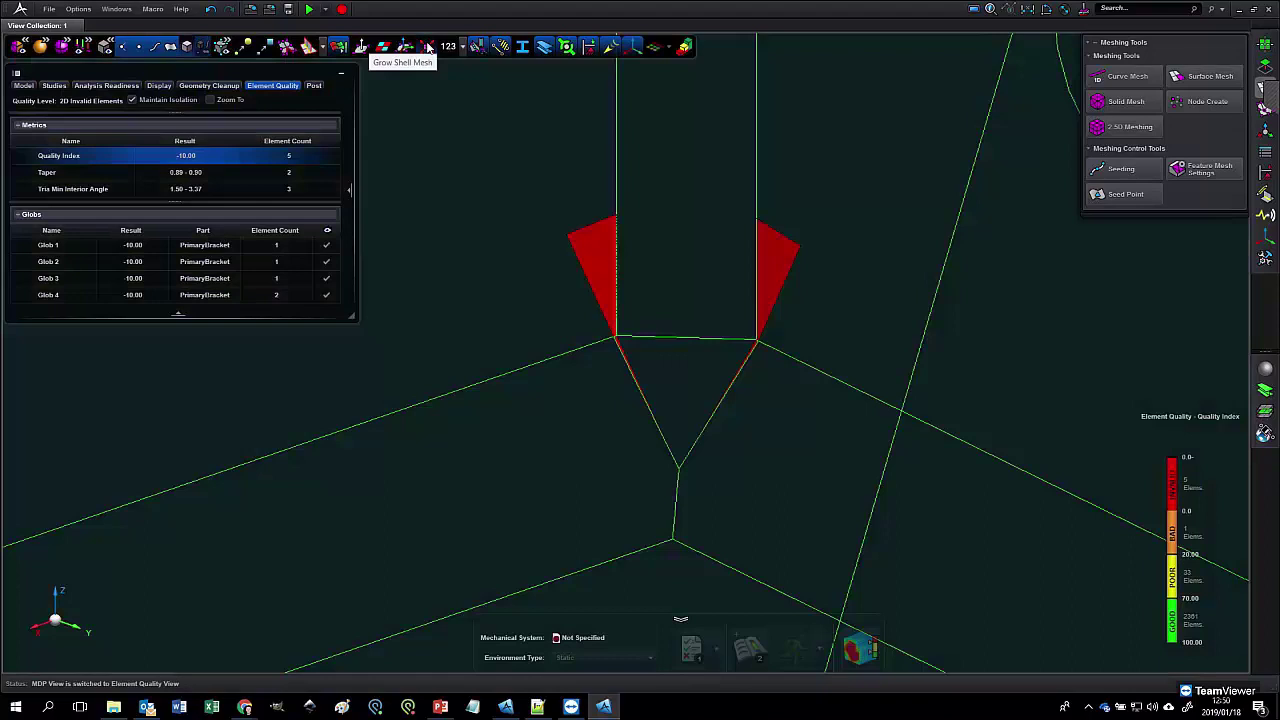
# Step: Grow the displayed shell mesh around the isolated elements and examine the slivers along the triangular fill
pyautogui.click(427, 47)
pyautogui.scroll(-3, 674, 336)
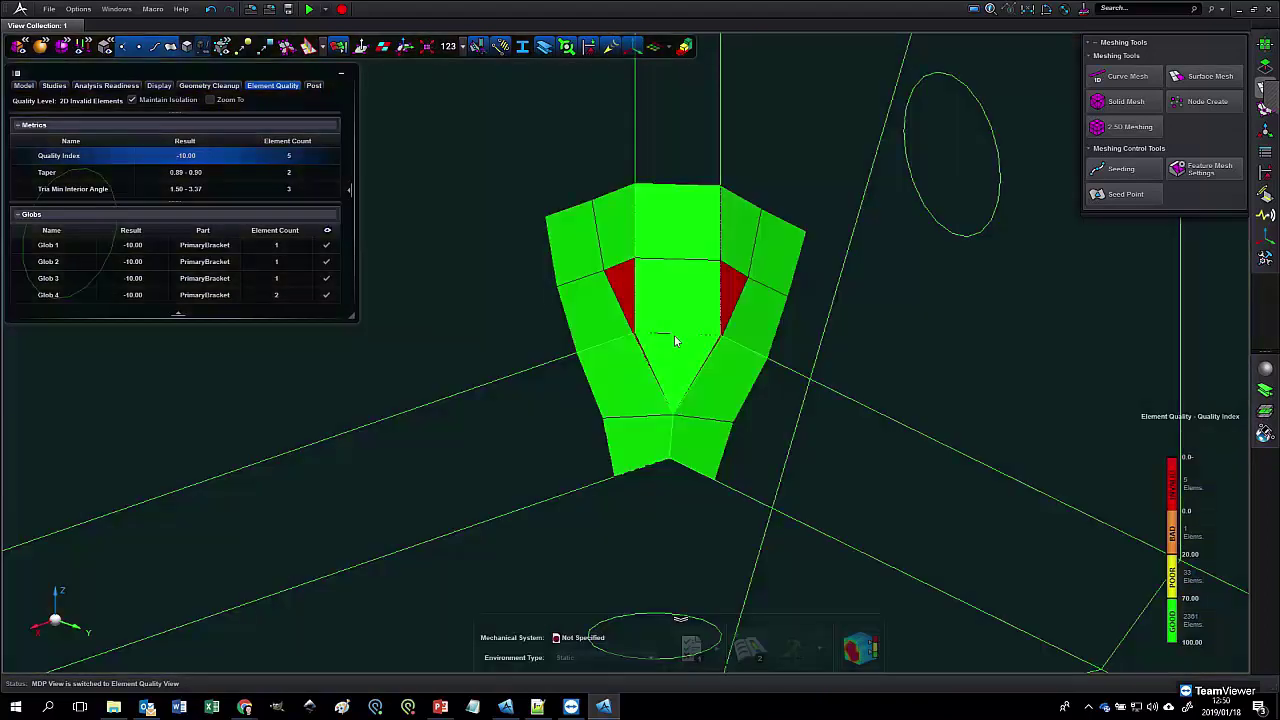
pyautogui.scroll(5, 676, 335)
pyautogui.scroll(4, 635, 370)
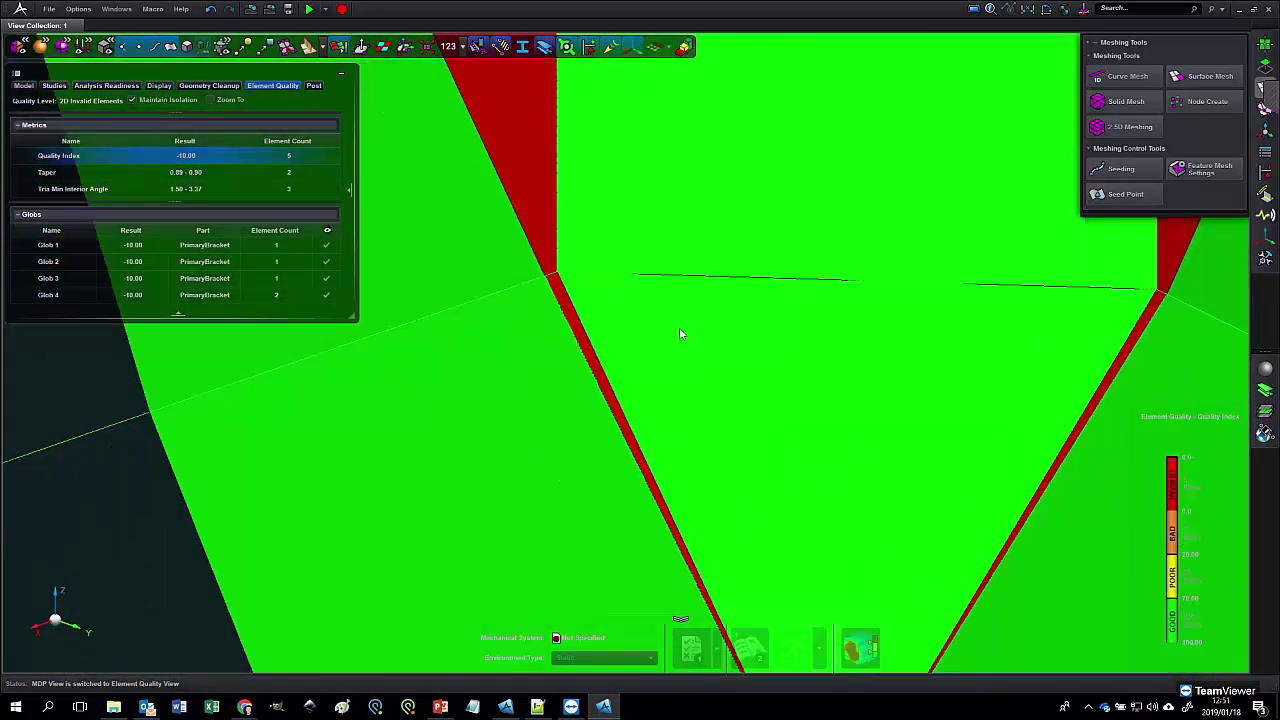
pyautogui.scroll(-3, 668, 323)
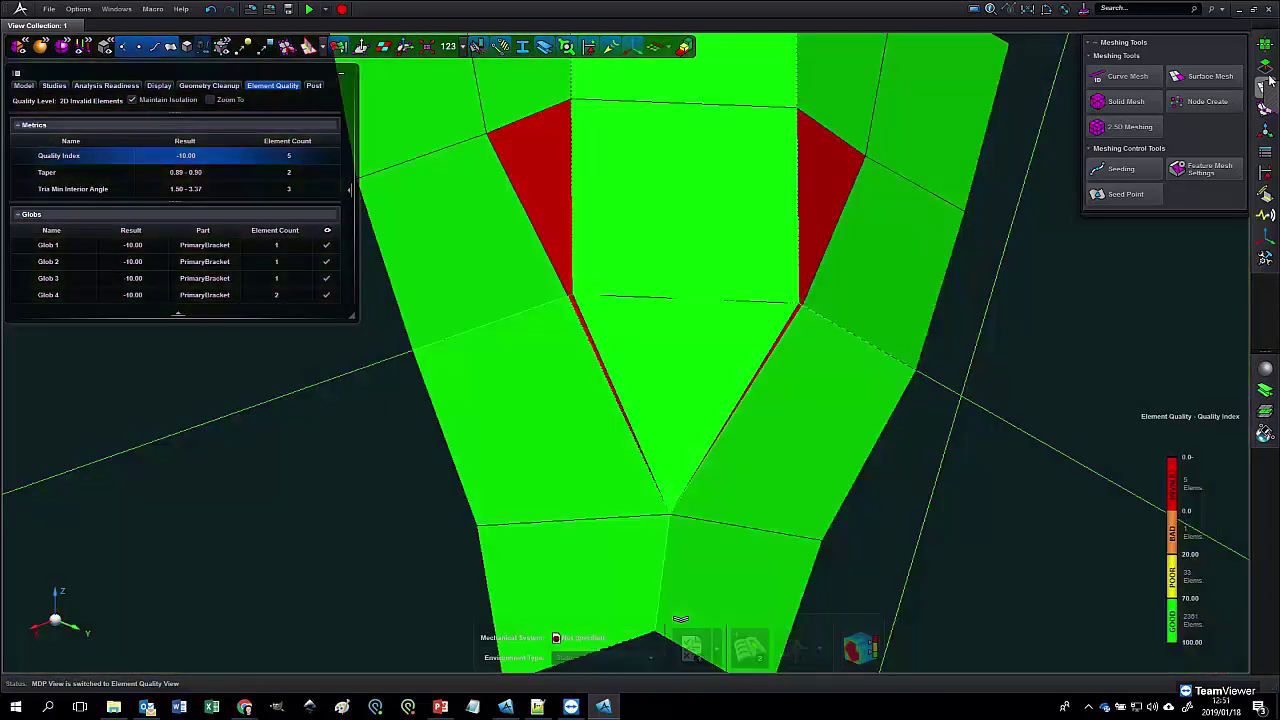
# Step: Snap the stray vertex on the side wall side of the triangular fill to its neighbouring vertex with Vertex/Edge Drag
pyautogui.click(1265, 88)
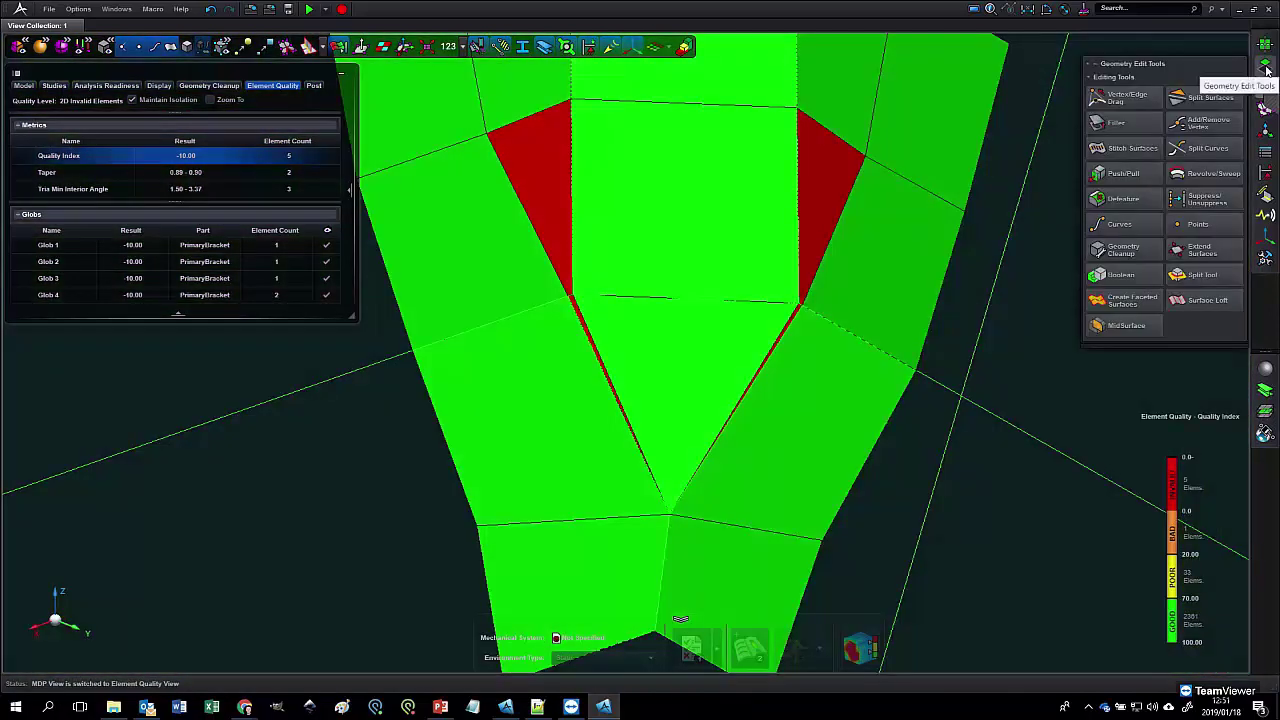
pyautogui.click(1124, 98)
pyautogui.scroll(4, 574, 295)
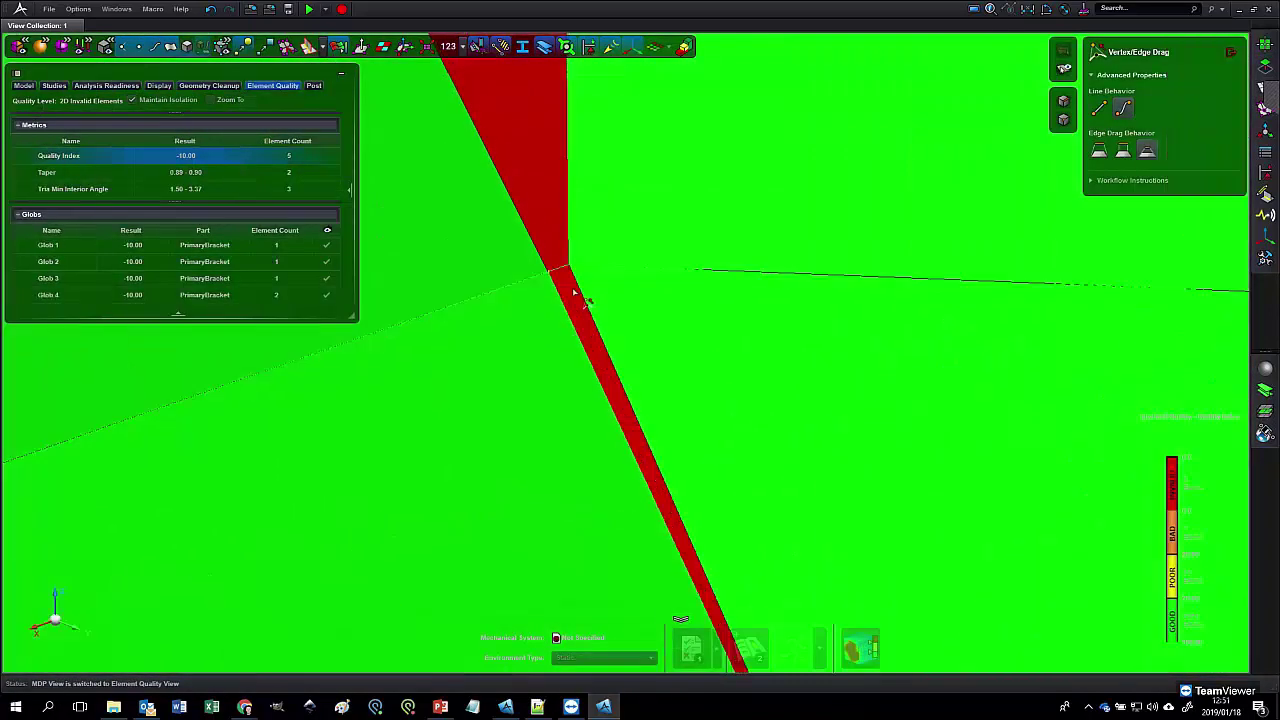
pyautogui.scroll(-4, 562, 285)
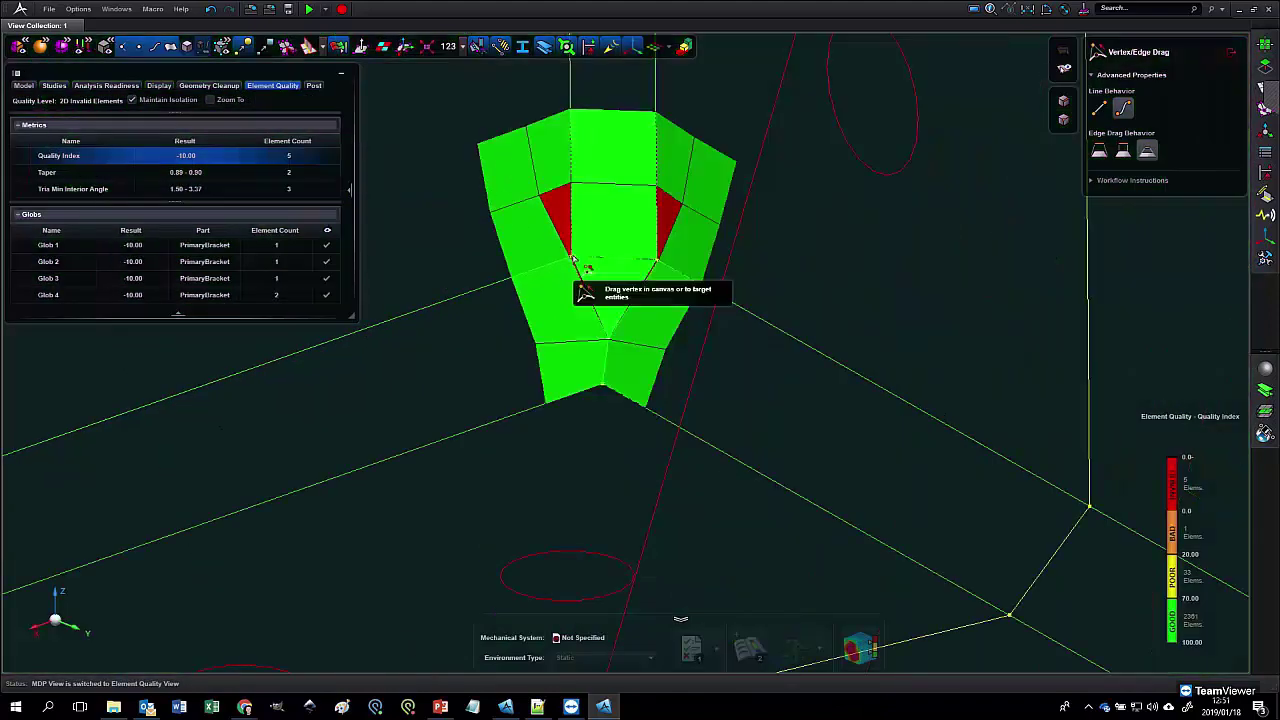
pyautogui.scroll(5, 543, 277)
pyautogui.moveTo(435, 284); pyautogui.dragTo(517, 278)
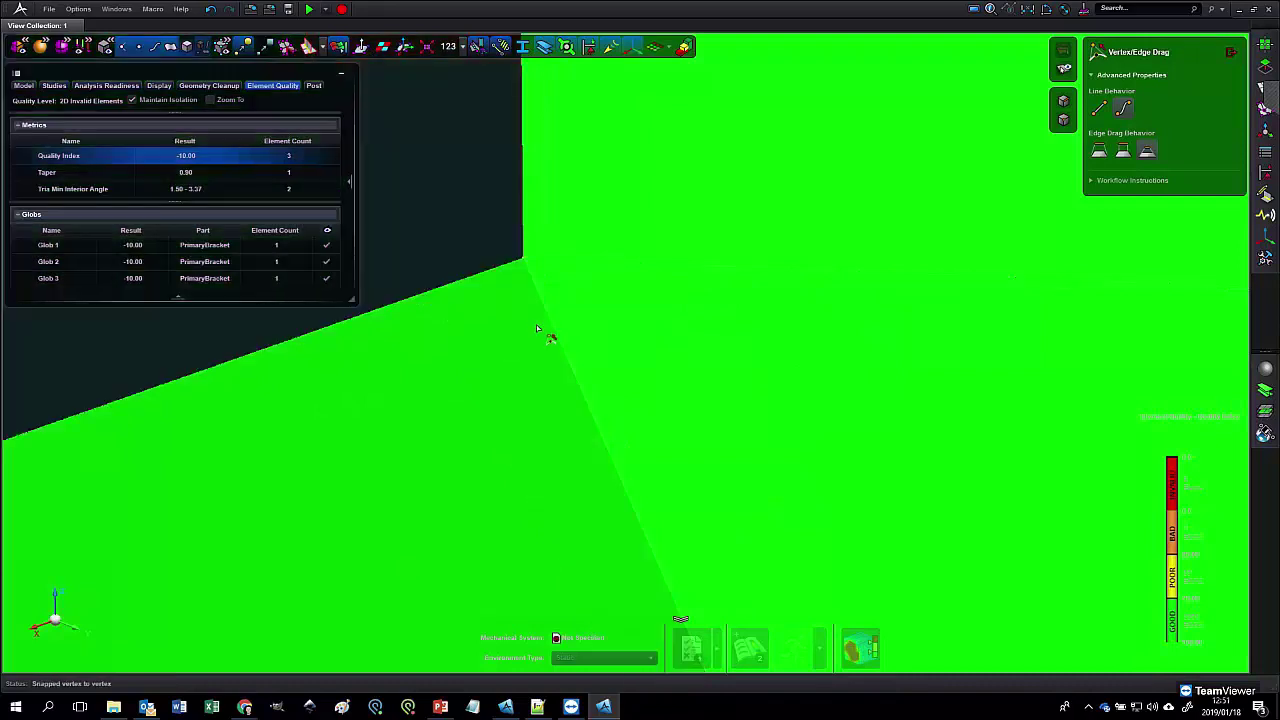
# Step: Snap the stray vertex on the end plate side of the triangular fill to its neighbouring vertex
pyautogui.scroll(-5, 548, 336)
pyautogui.scroll(5, 768, 335)
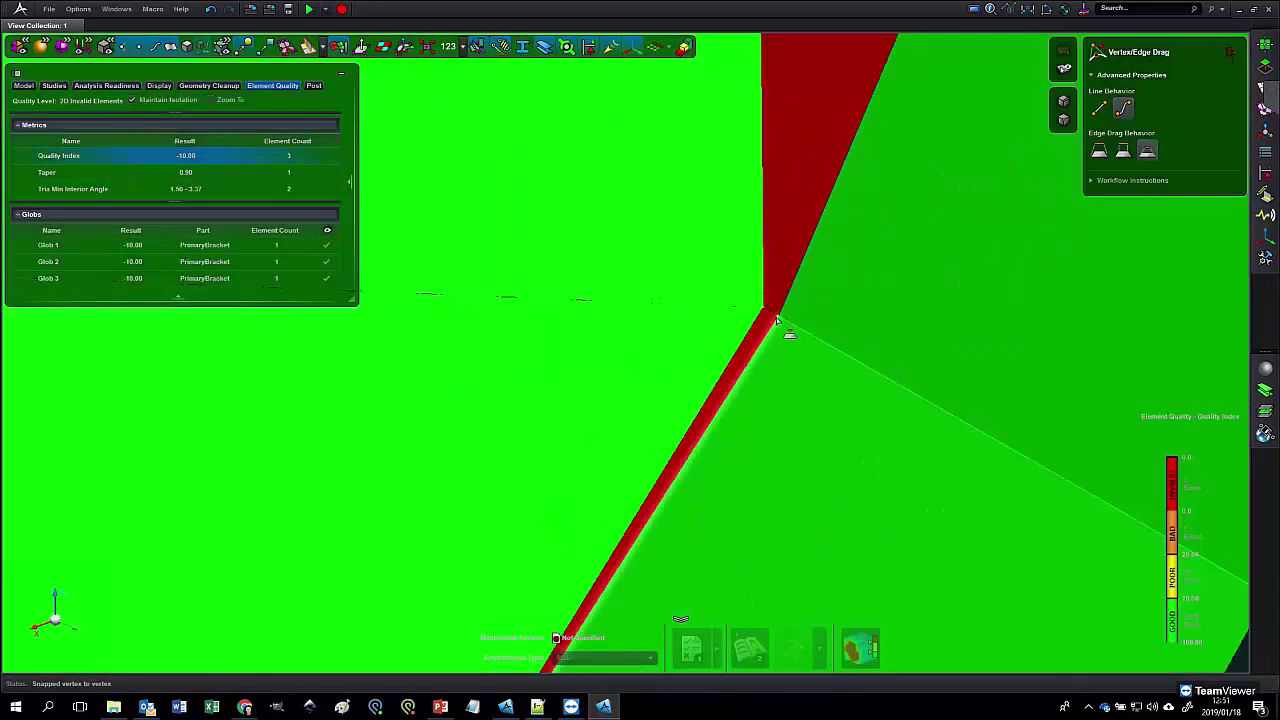
pyautogui.moveTo(777, 323); pyautogui.dragTo(765, 310)
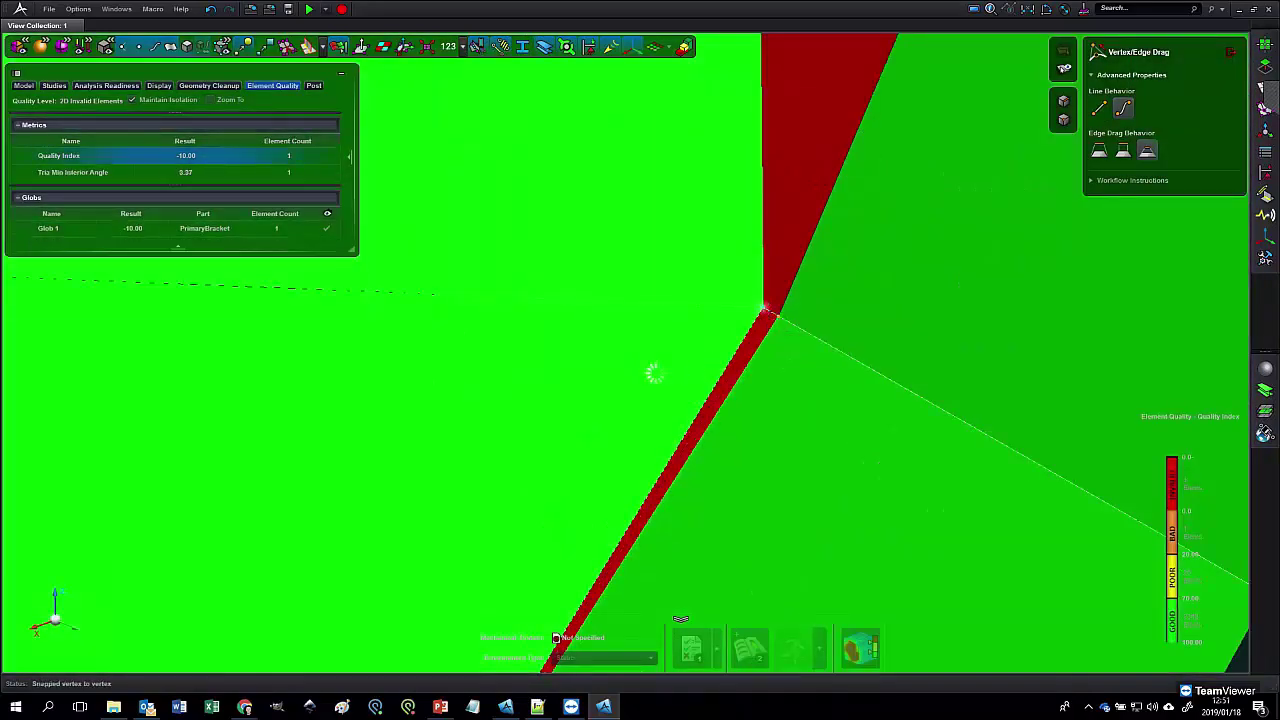
# Step: Display the mesh's Quality Index and isolate the remaining elements in the invalid range
pyautogui.scroll(-5, 628, 392)
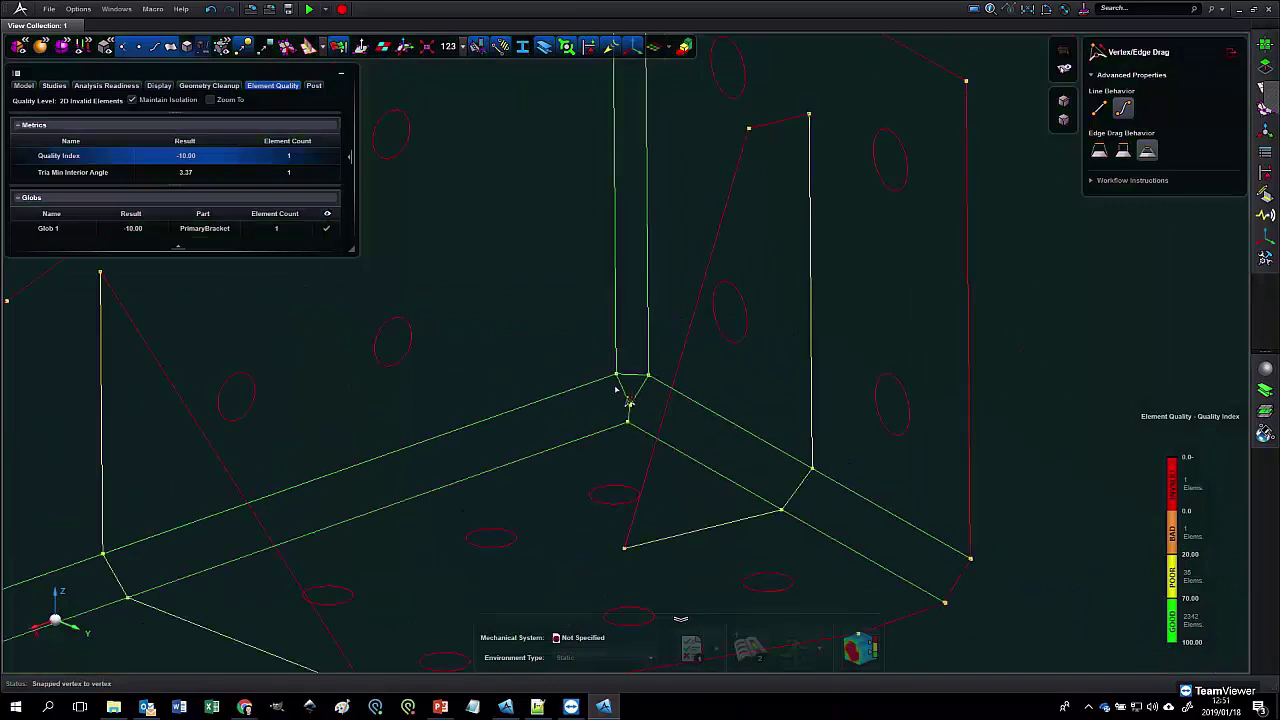
pyautogui.scroll(2, 620, 400)
pyautogui.click(1178, 432)
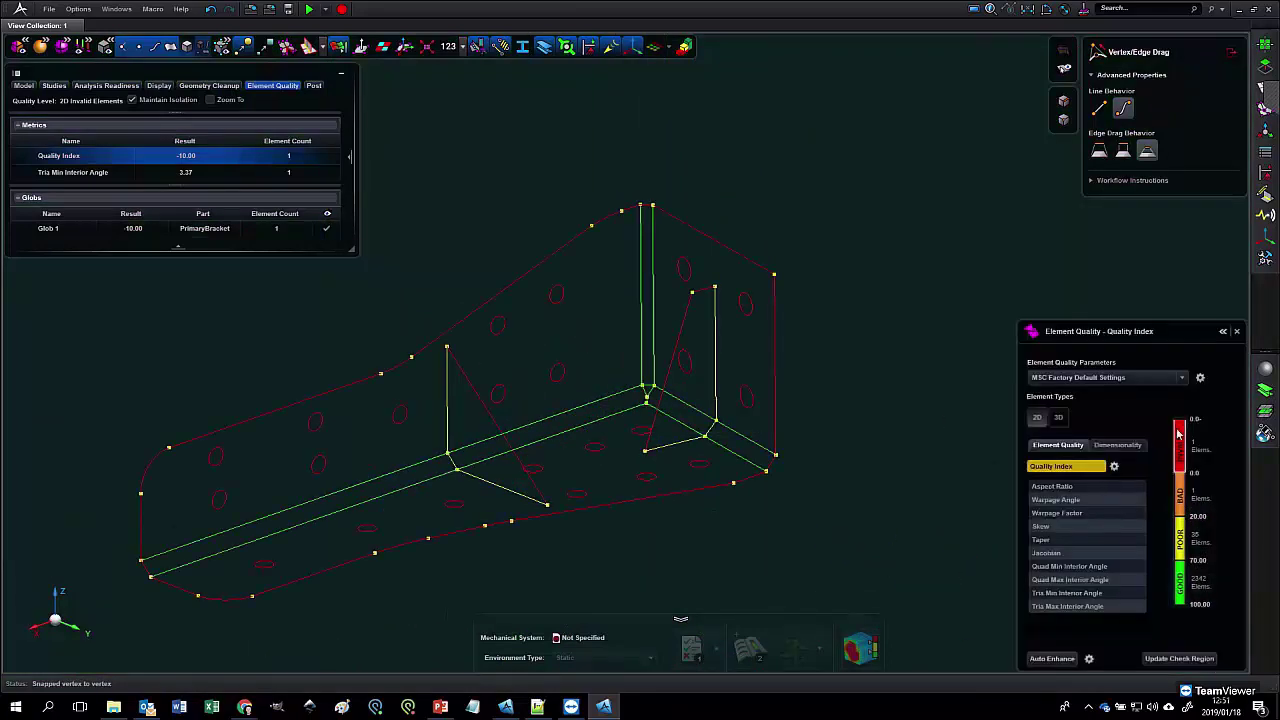
pyautogui.click(1238, 332)
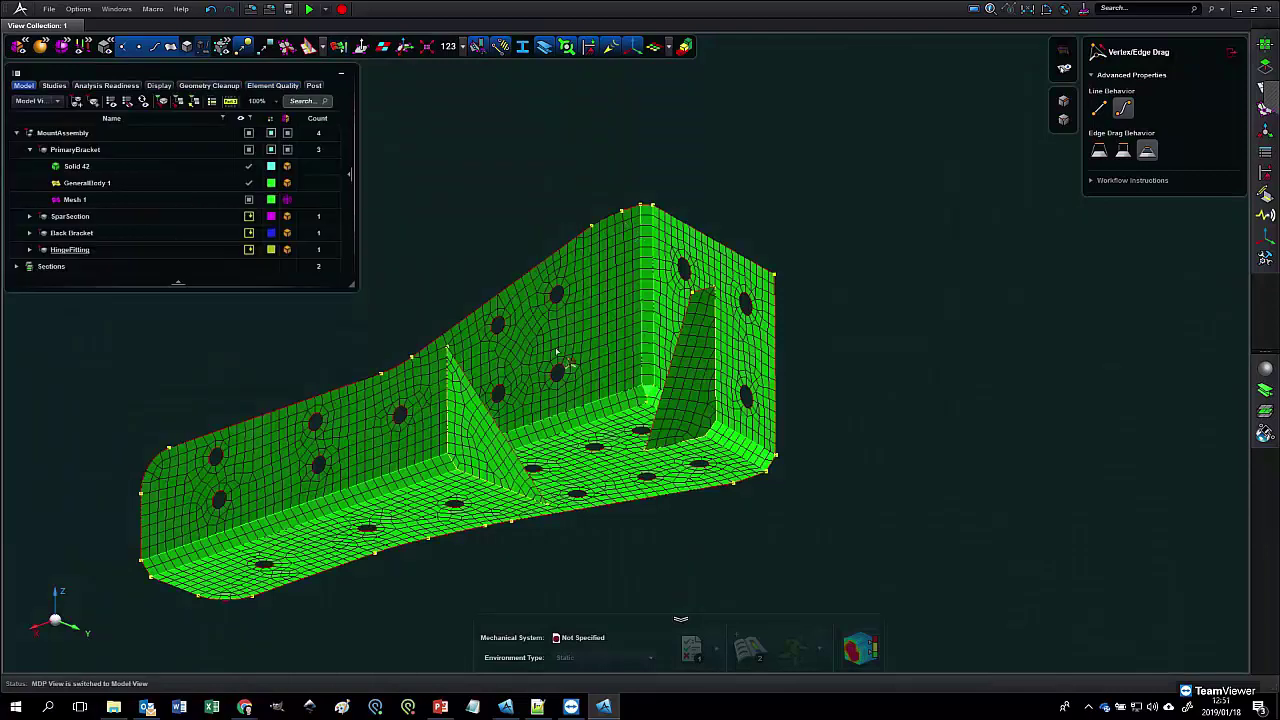
pyautogui.click(338, 47)
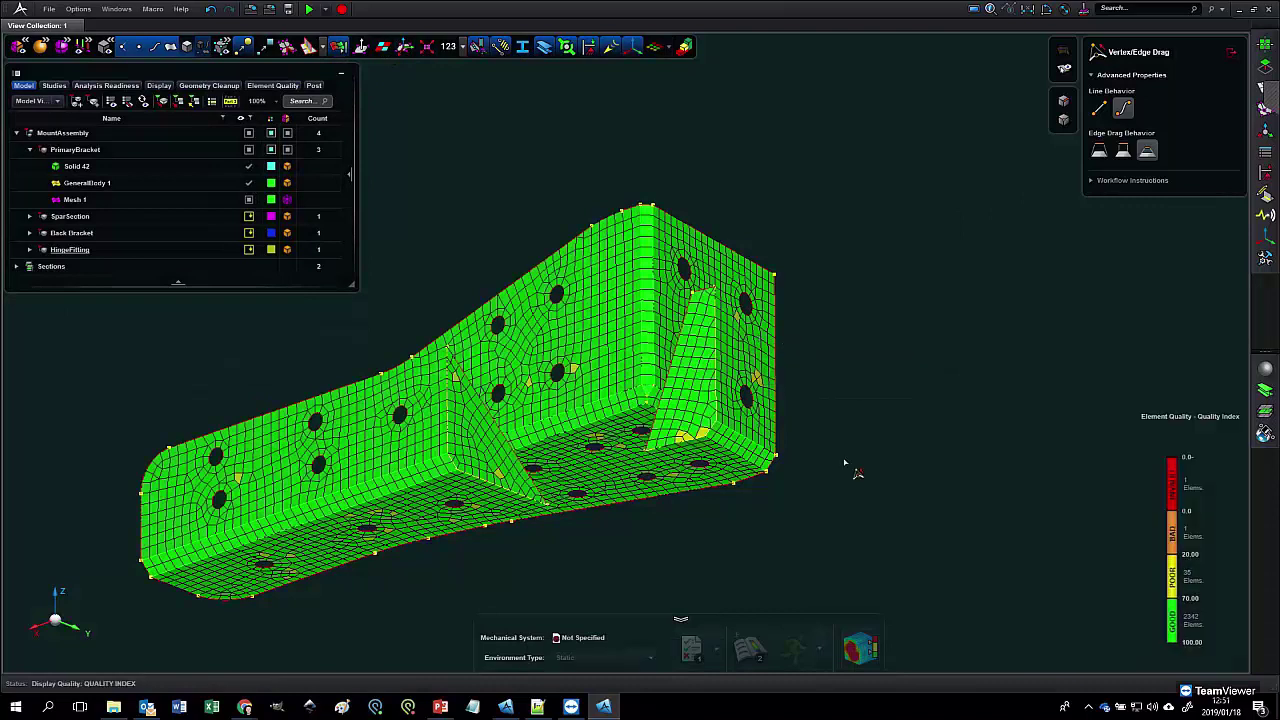
pyautogui.click(1151, 492)
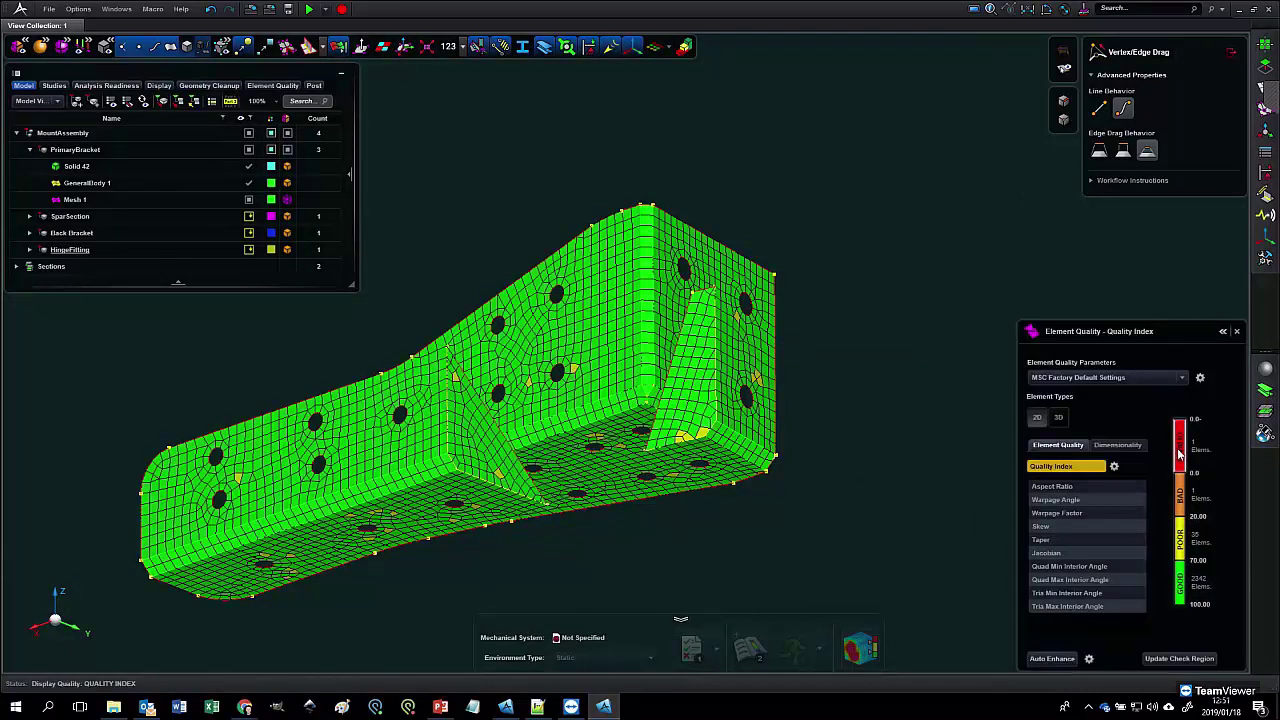
pyautogui.rightClick(1179, 455)
pyautogui.click(1129, 510)
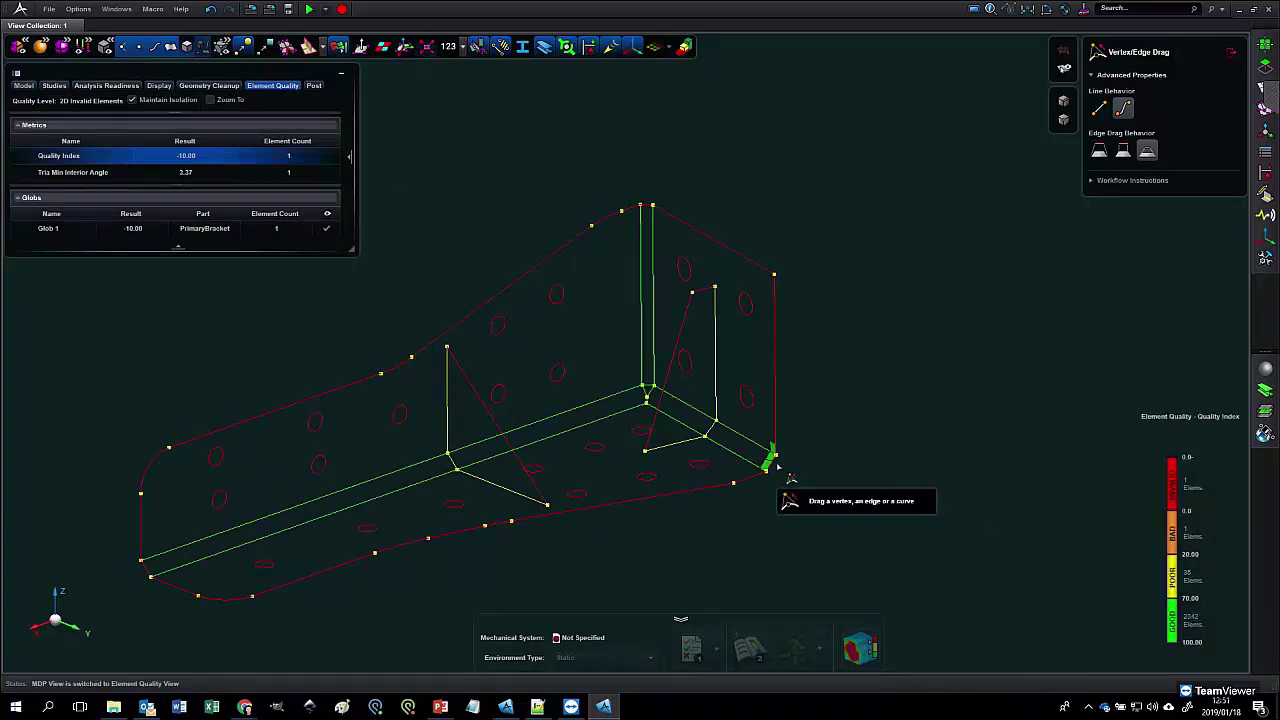
# Step: Snap the stray vertex at the end plate's lower outer corner to its neighbouring vertex
pyautogui.scroll(5, 793, 461)
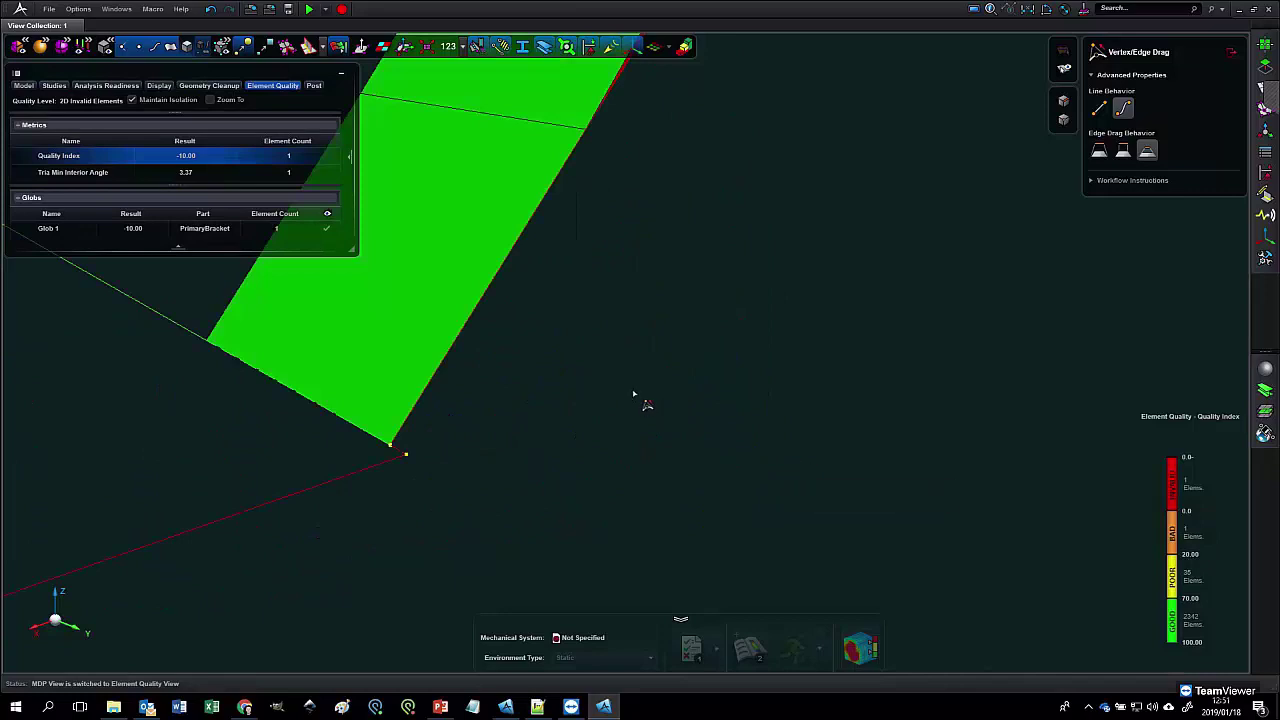
pyautogui.scroll(-4, 645, 392)
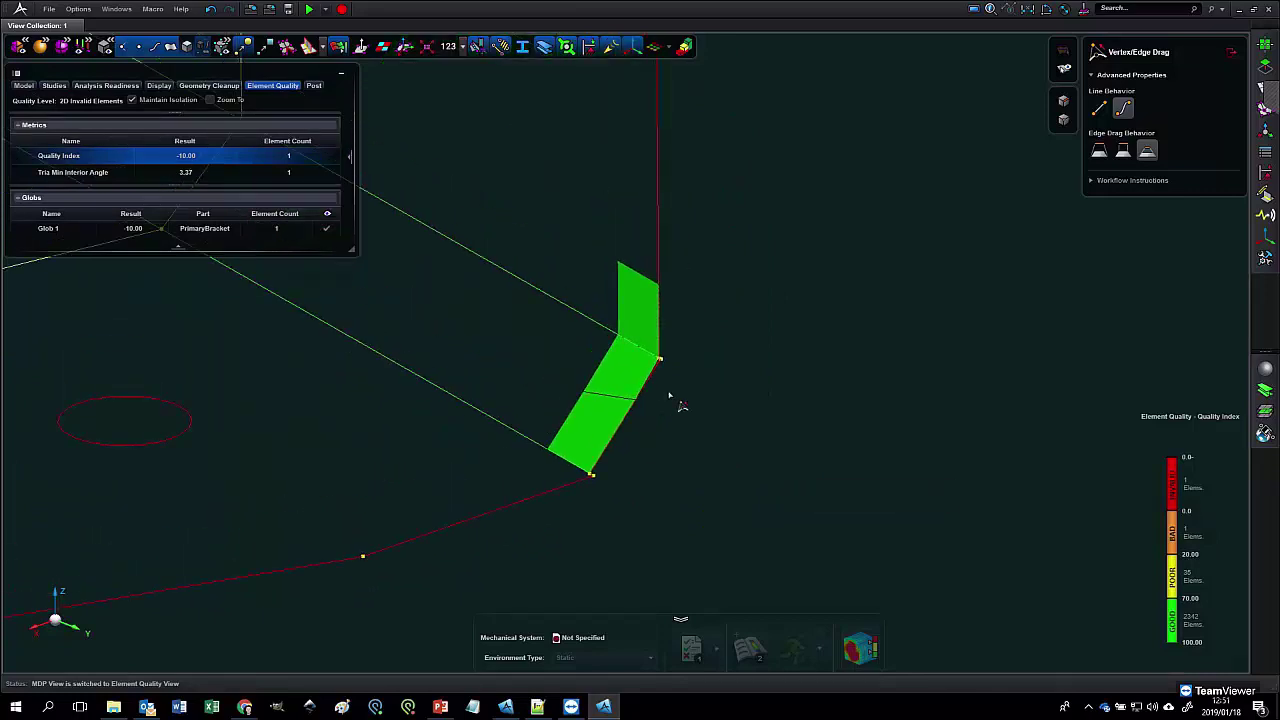
pyautogui.scroll(4, 681, 405)
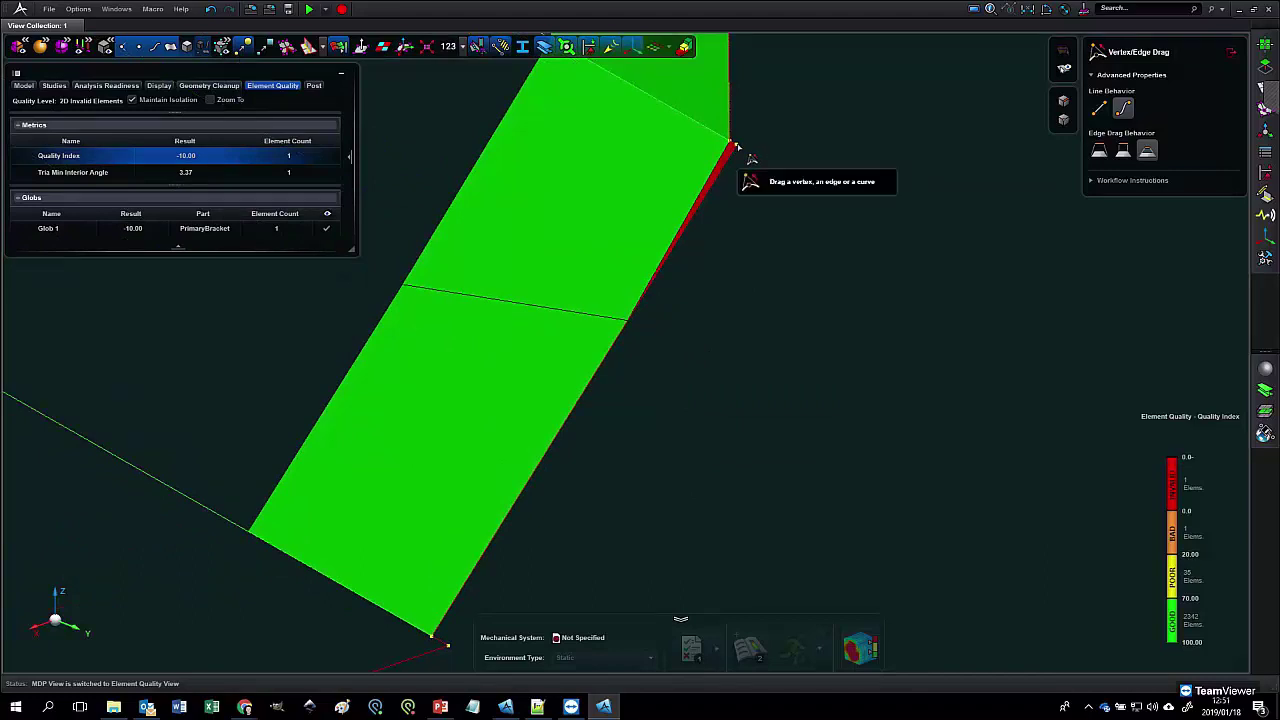
pyautogui.scroll(2, 737, 255)
pyautogui.moveTo(722, 242); pyautogui.dragTo(717, 343)
pyautogui.scroll(-3, 698, 364)
pyautogui.scroll(8, 675, 392)
pyautogui.moveTo(675, 392); pyautogui.dragTo(699, 382, button='middle')
pyautogui.moveTo(695, 383); pyautogui.dragTo(669, 368)
pyautogui.scroll(-3, 700, 410)
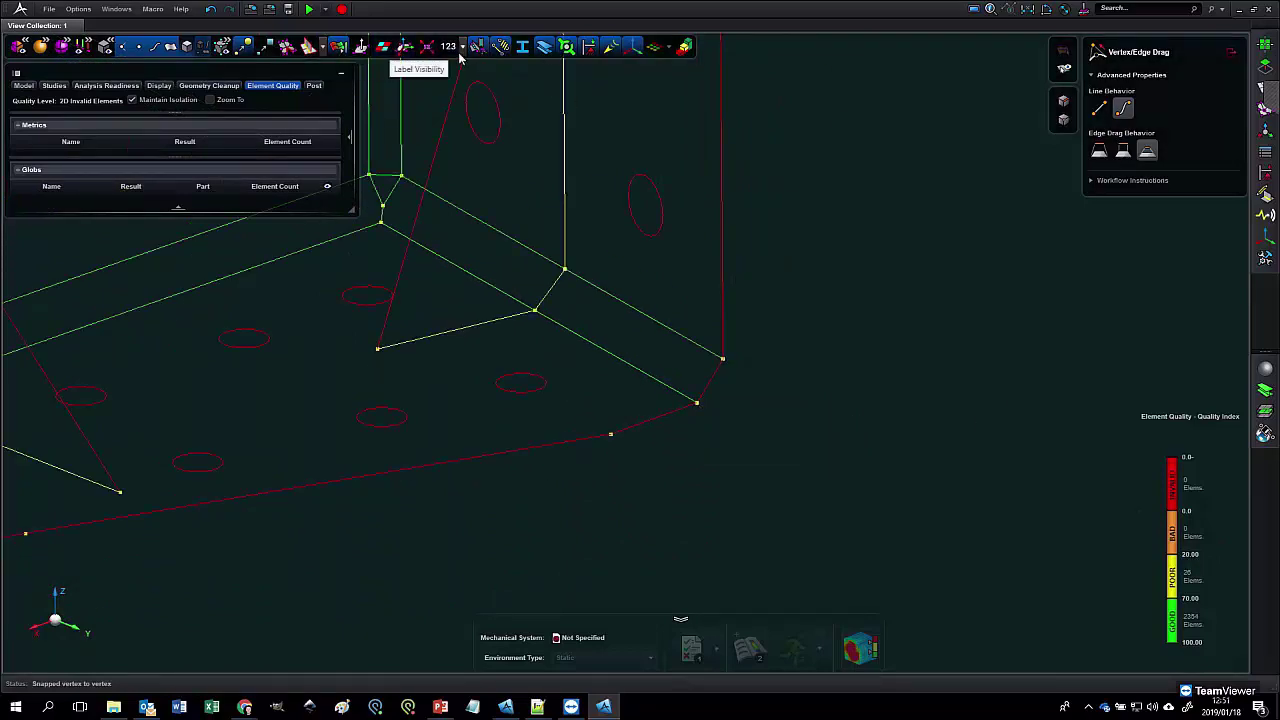
# Step: Turn off the element quality display and view the primary bracket's complete mesh
pyautogui.click(338, 51)
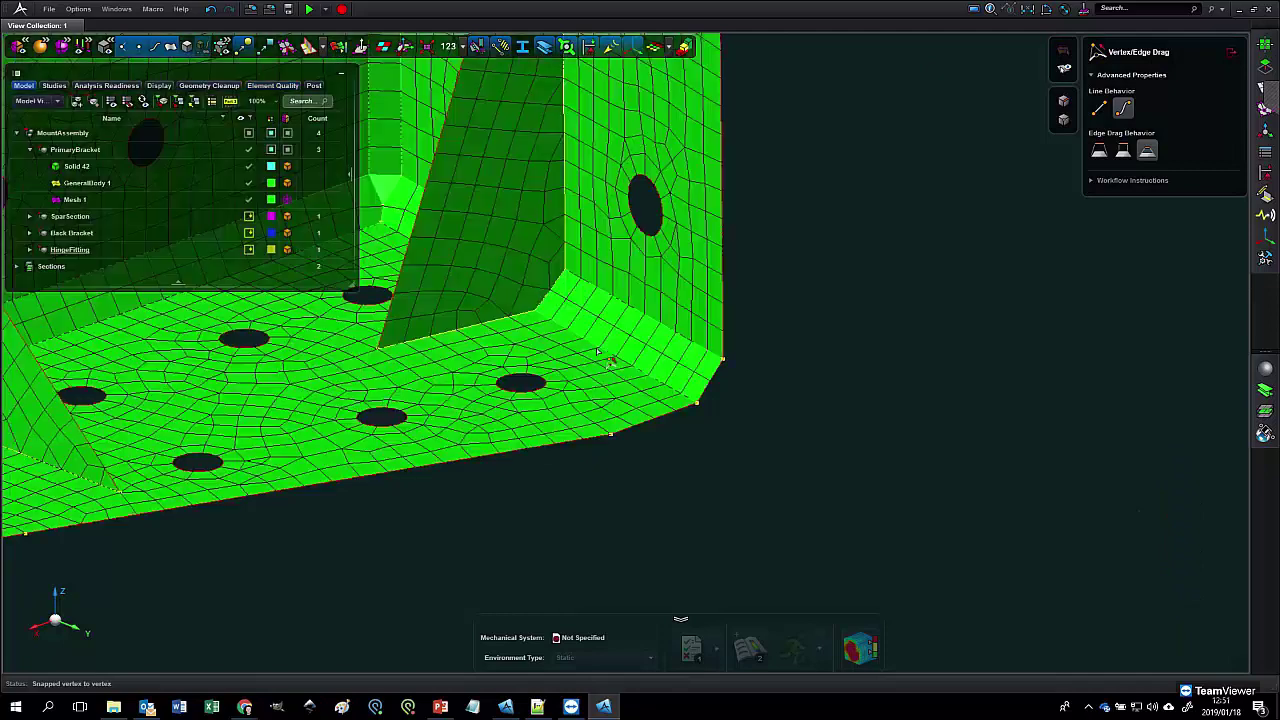
pyautogui.scroll(-6, 592, 357)
pyautogui.moveTo(592, 357); pyautogui.dragTo(698, 410, button='middle')
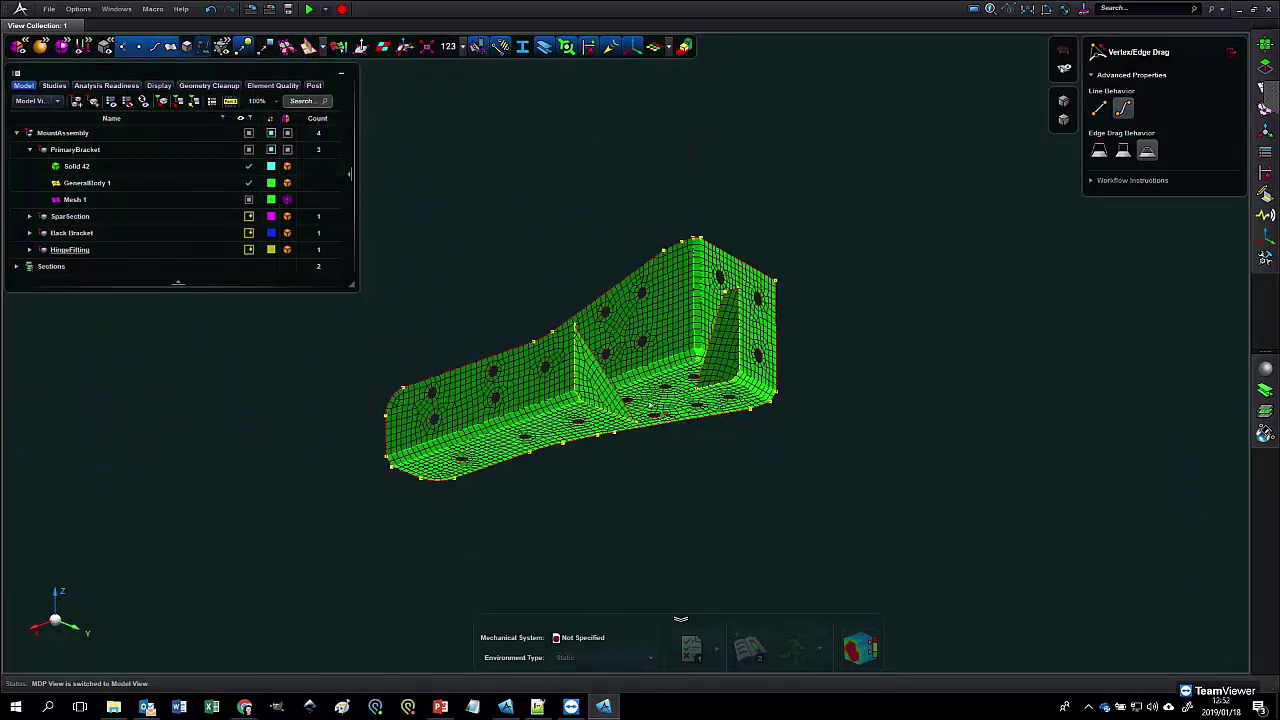
pyautogui.scroll(5, 647, 437)
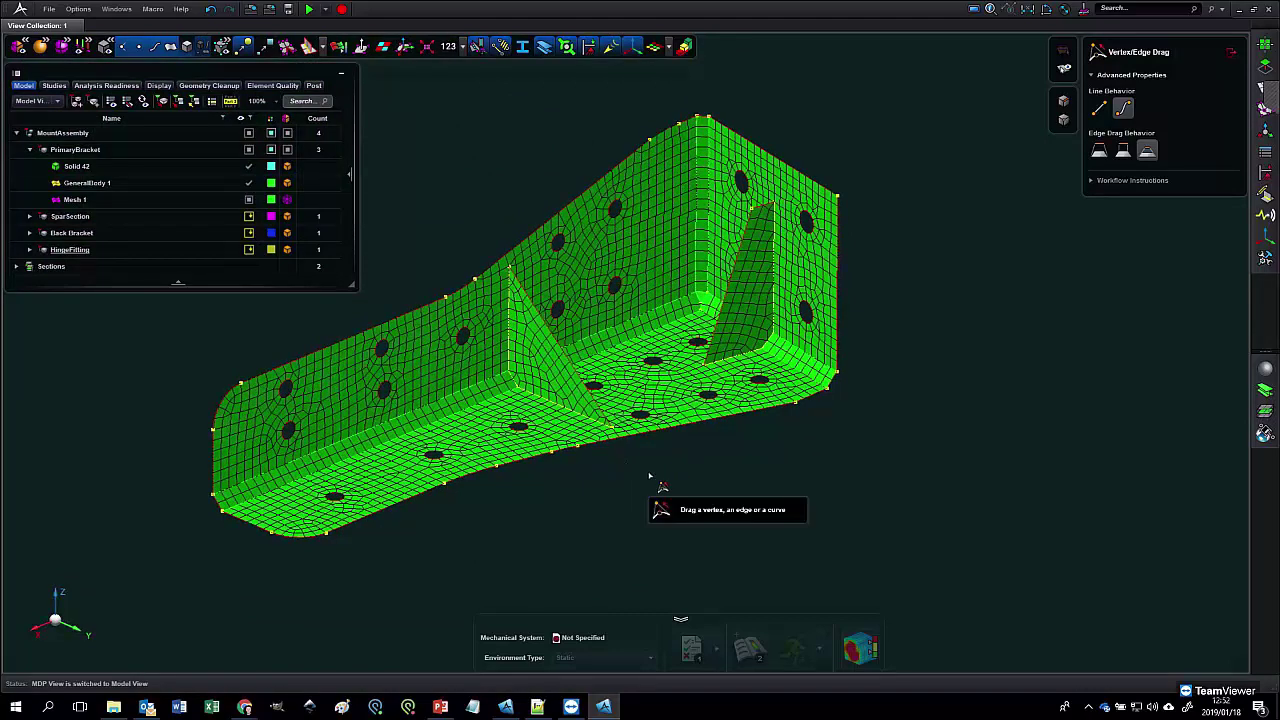
pyautogui.scroll(-2, 728, 465)
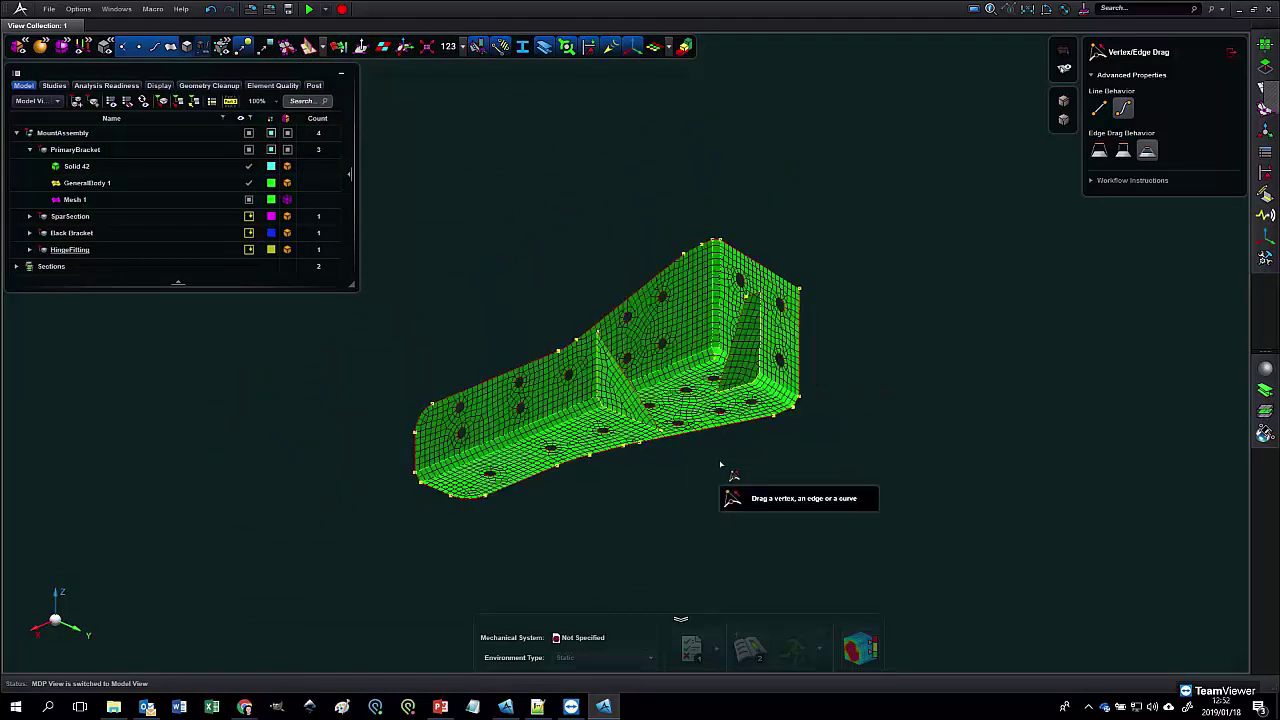
# Step: Undo the three vertex drags and the last surface mesh creation
pyautogui.click(211, 10)
pyautogui.click(211, 14)
pyautogui.click(211, 14)
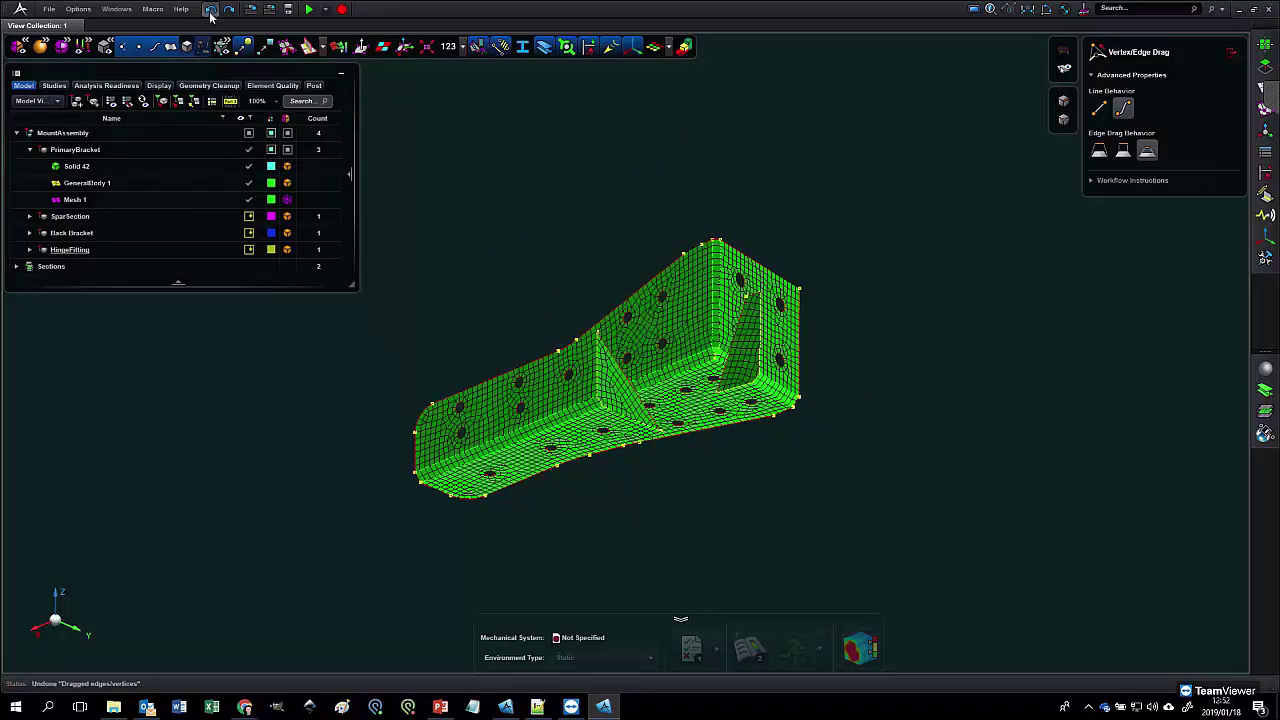
pyautogui.click(211, 15)
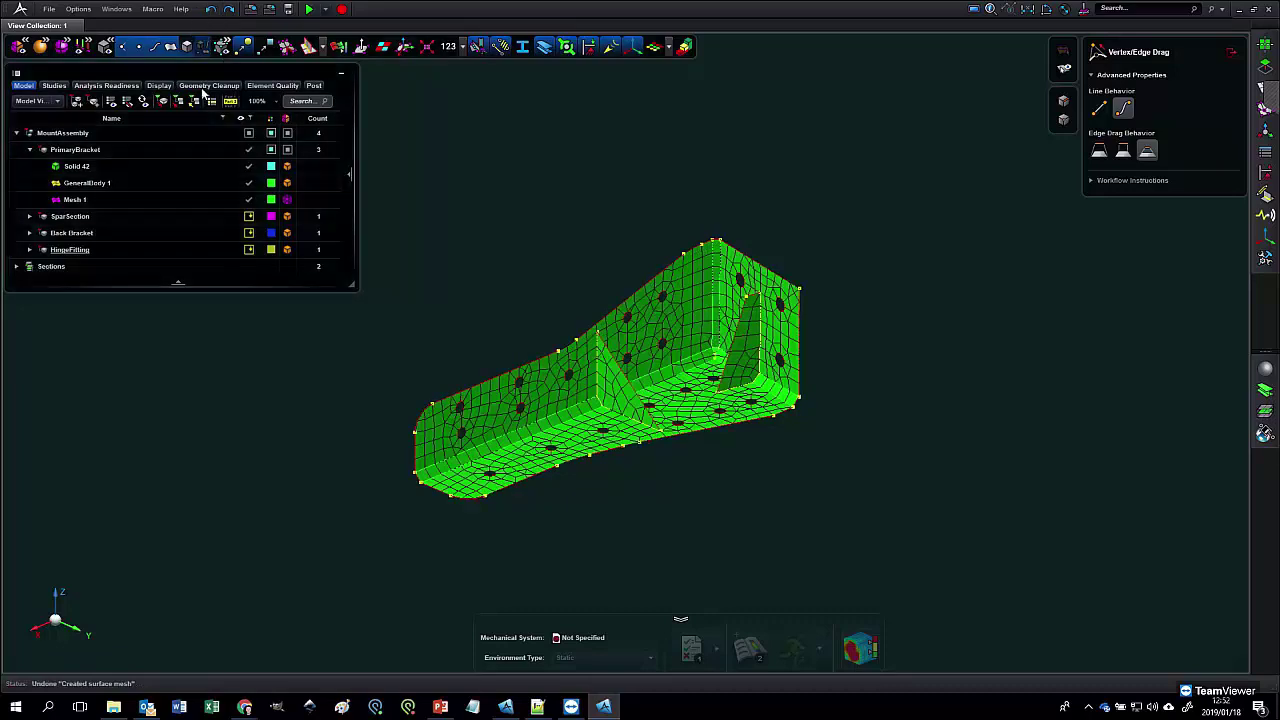
# Step: Delete Mesh 1 from PrimaryBracket
pyautogui.click(121, 201)
pyautogui.rightClick(121, 201)
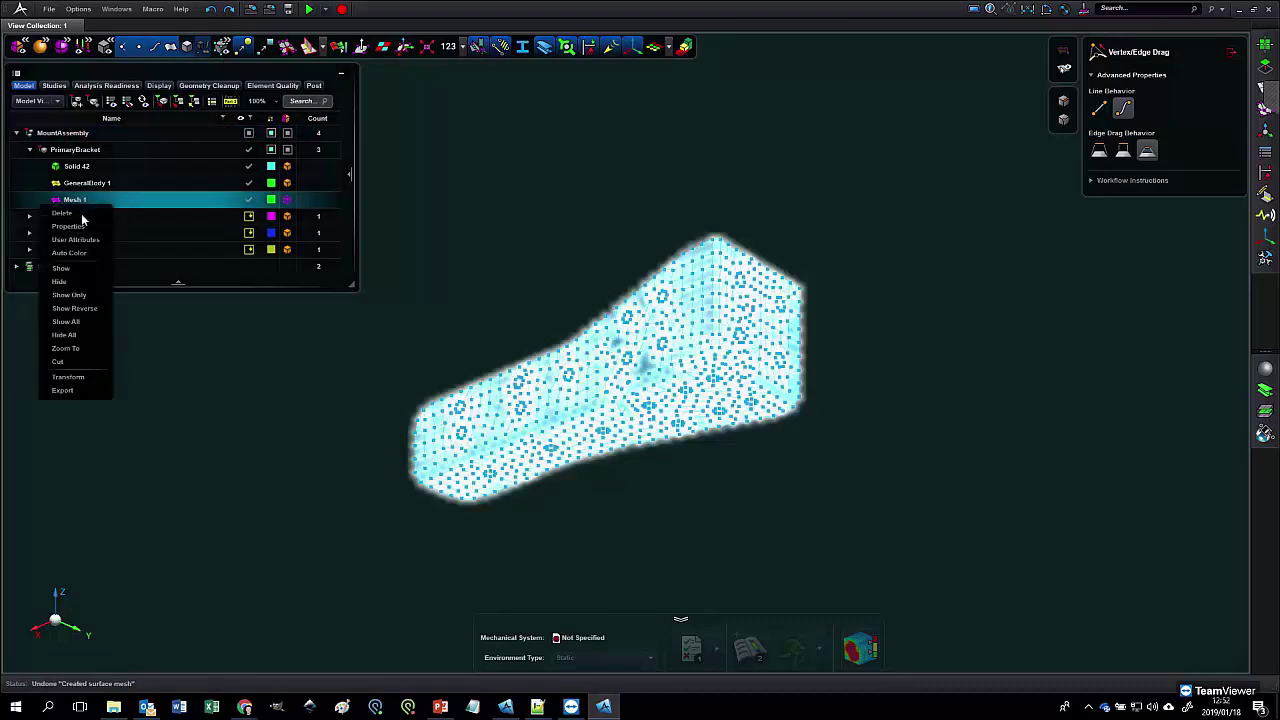
pyautogui.click(87, 213)
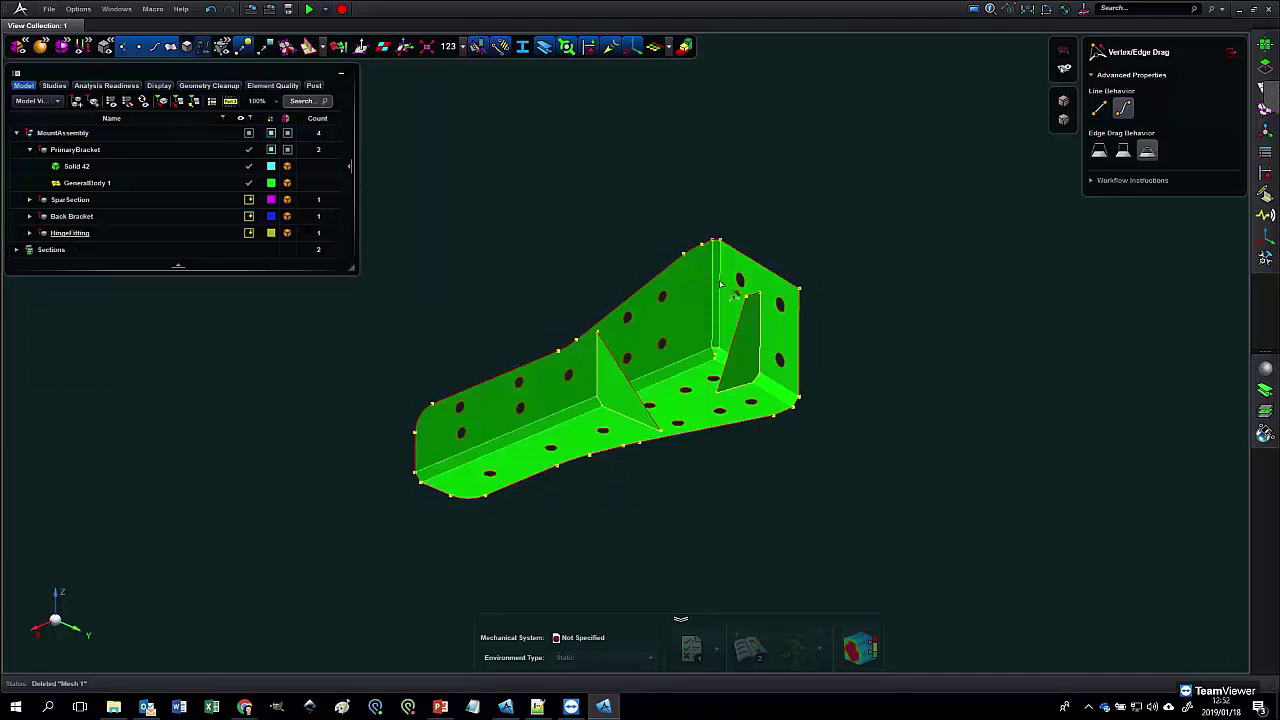
# Step: Run Geometry Cleanup on the bracket's midsurfaces to find gaps, overhangs and small edges with a 0.25 mm tolerance
pyautogui.click(1268, 110)
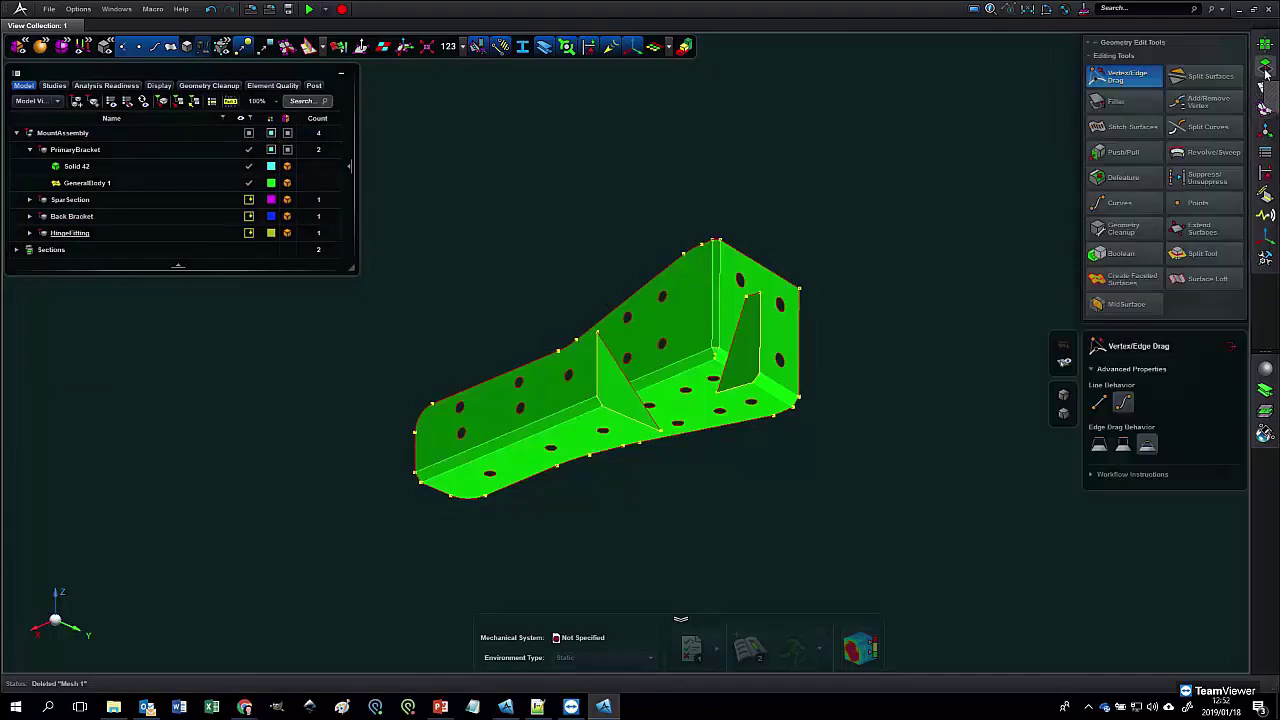
pyautogui.click(1118, 229)
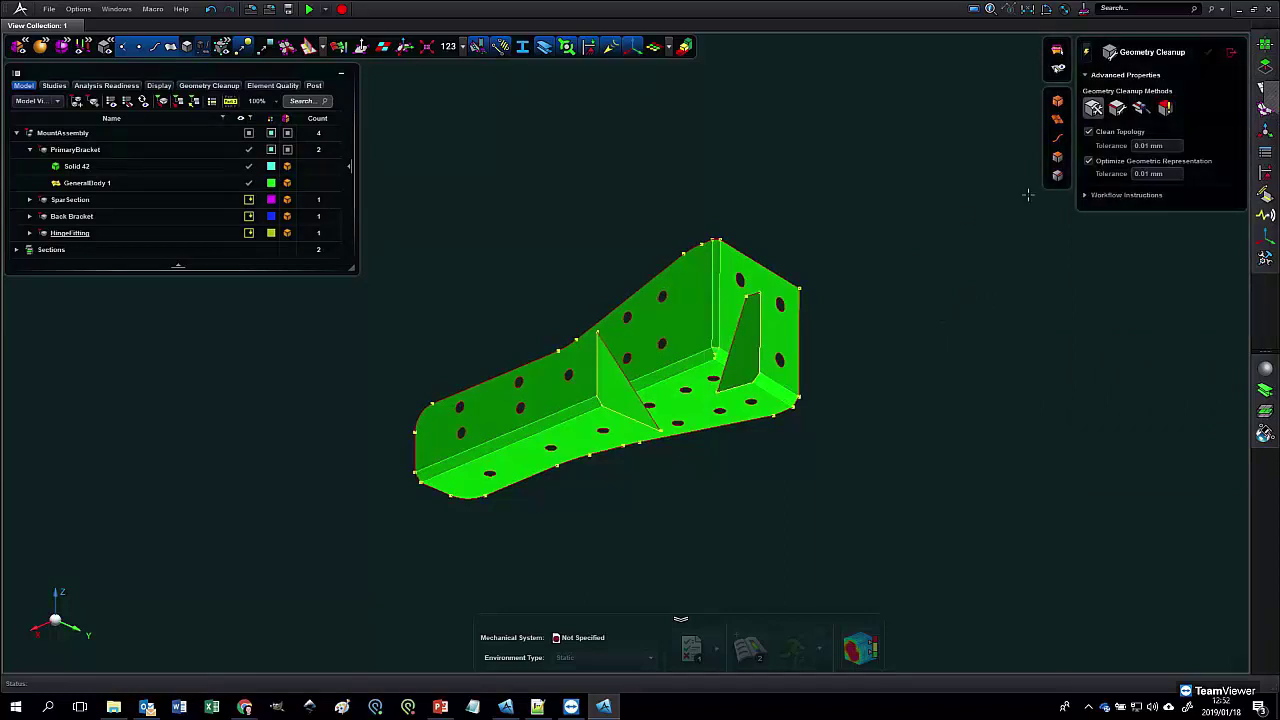
pyautogui.click(1141, 107)
pyautogui.click(780, 284)
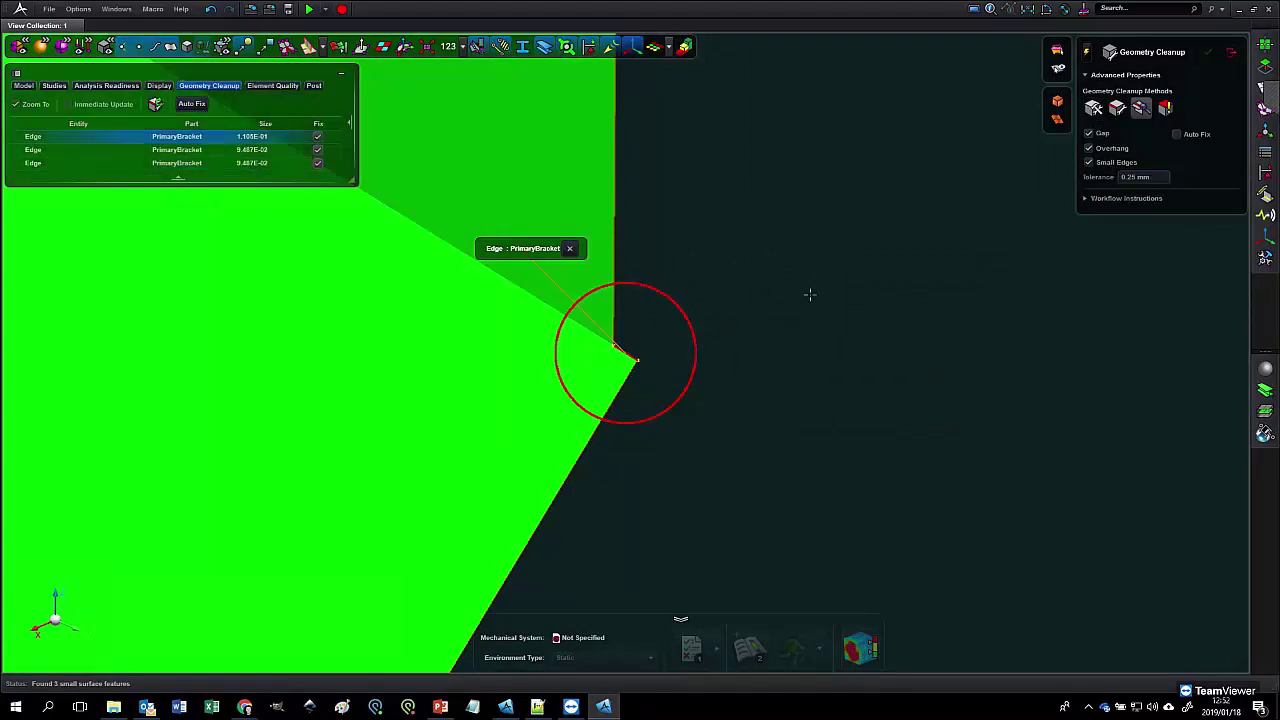
# Step: Snap the flagged vertex at the end plate's outer corner to its neighbour with Vertex/Edge Drag and update the cleanup list
pyautogui.click(1265, 68)
pyautogui.click(1137, 78)
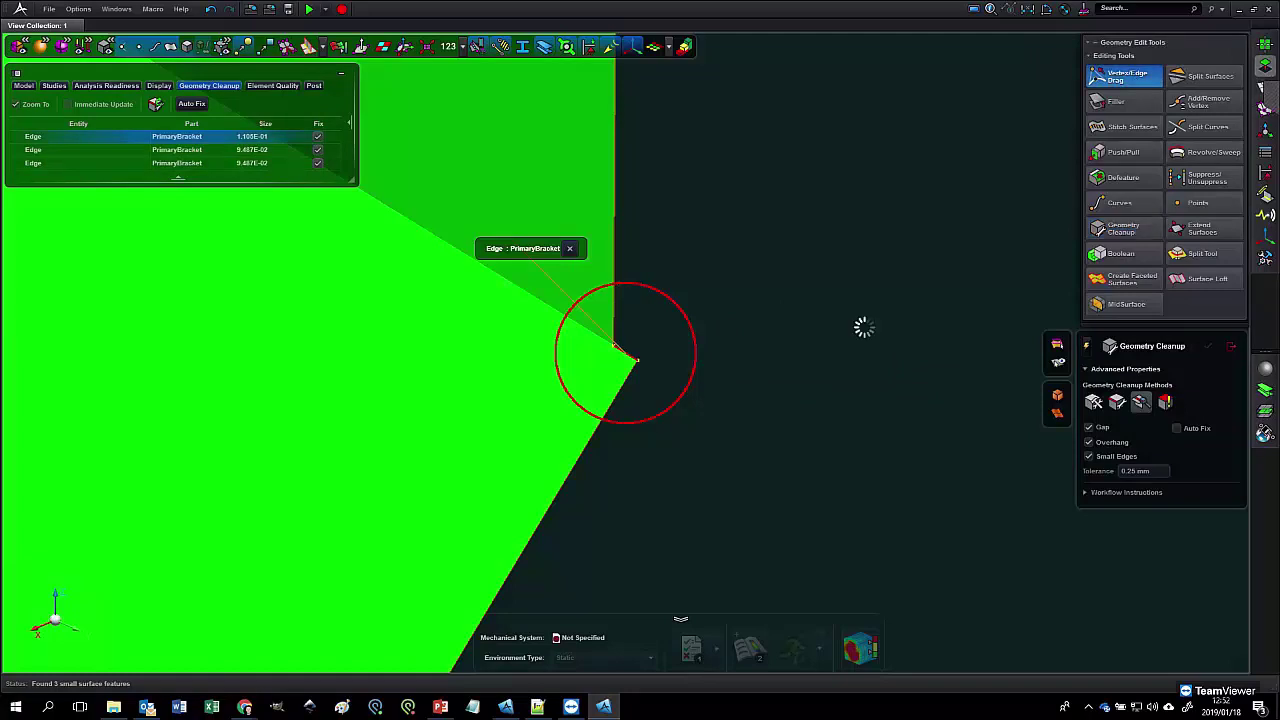
pyautogui.moveTo(638, 359); pyautogui.dragTo(614, 348)
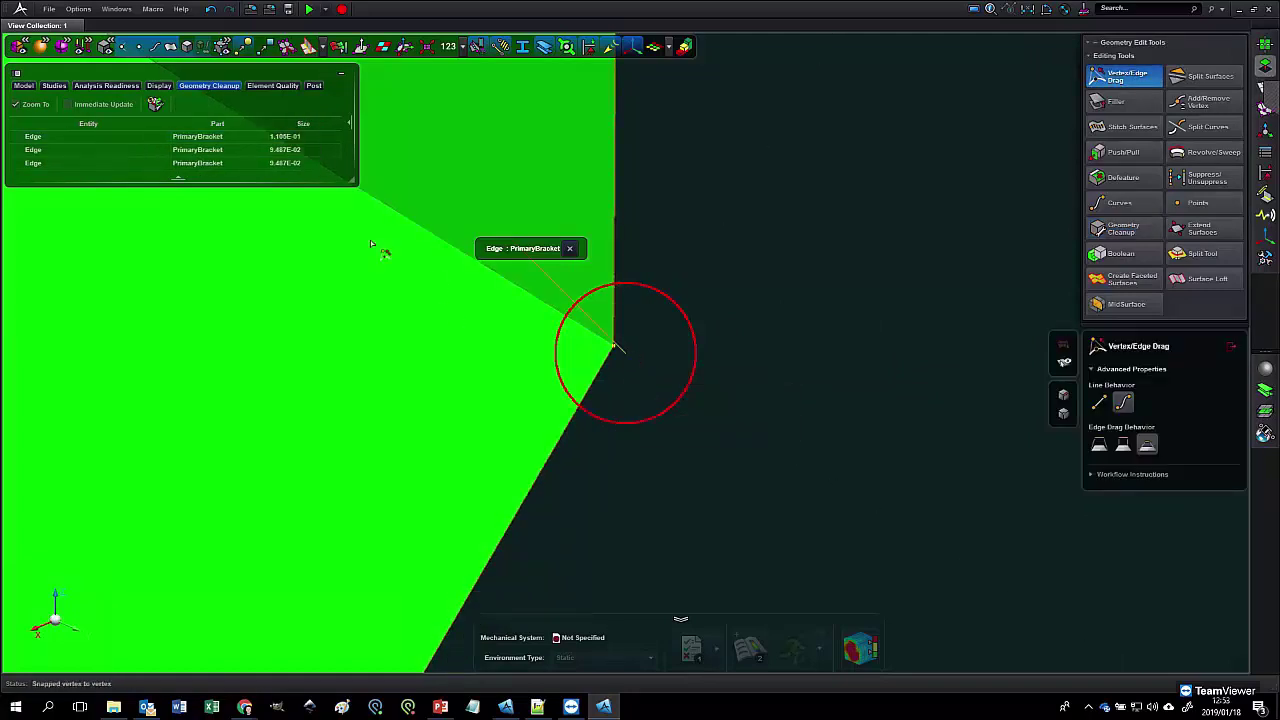
pyautogui.click(155, 104)
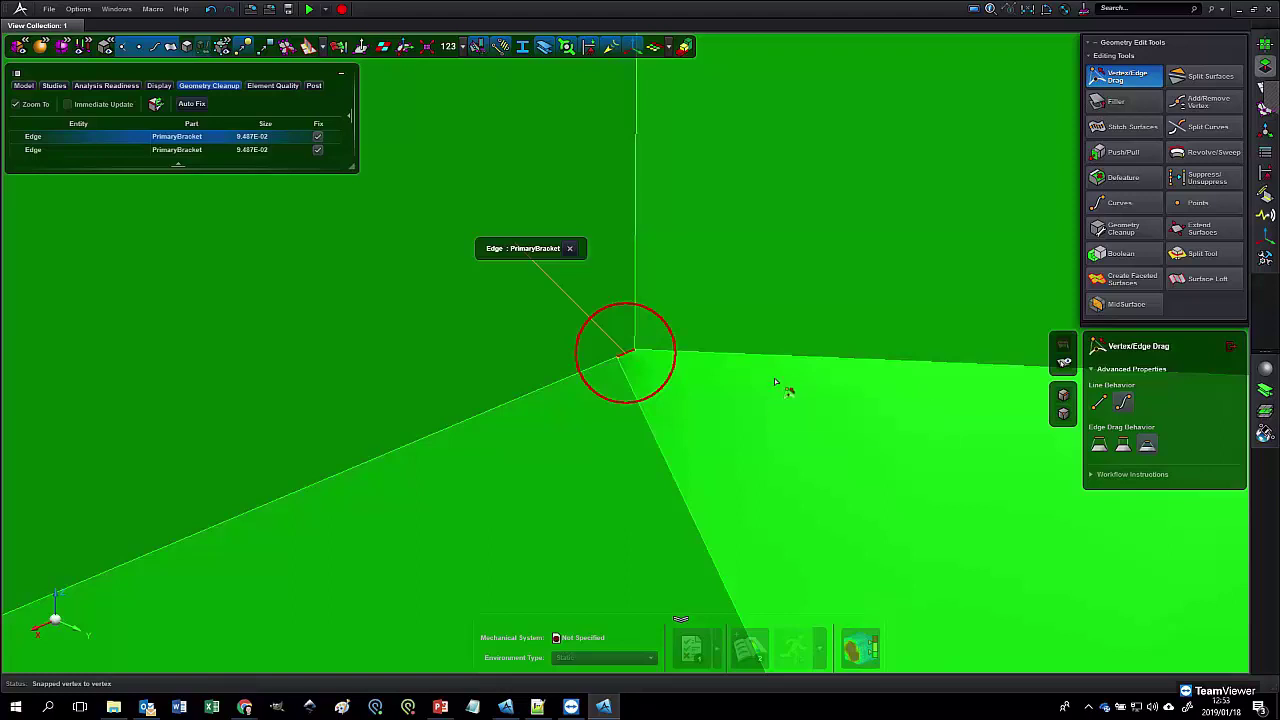
# Step: Collapse the two flagged small edges at the triangular corner fill by snapping their vertices together, and exit Vertex/Edge Drag
pyautogui.moveTo(587, 395); pyautogui.dragTo(602, 365, button='middle')
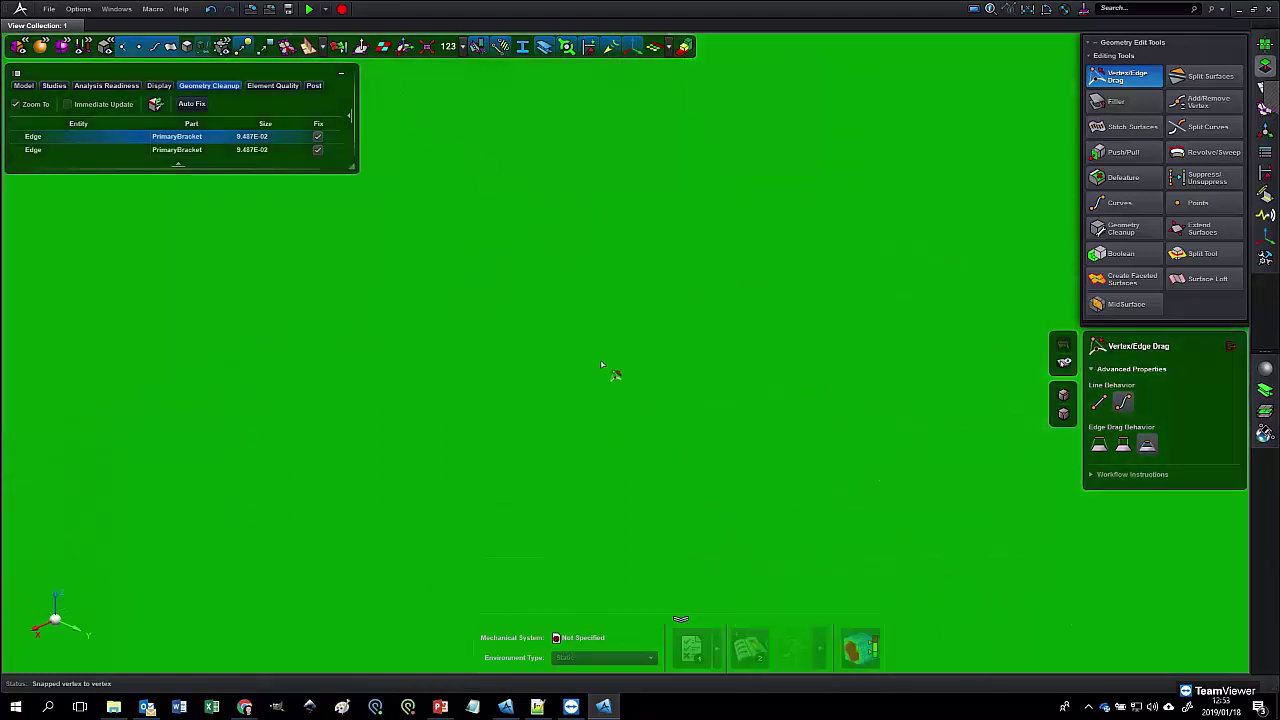
pyautogui.scroll(-5, 658, 332)
pyautogui.click(86, 148)
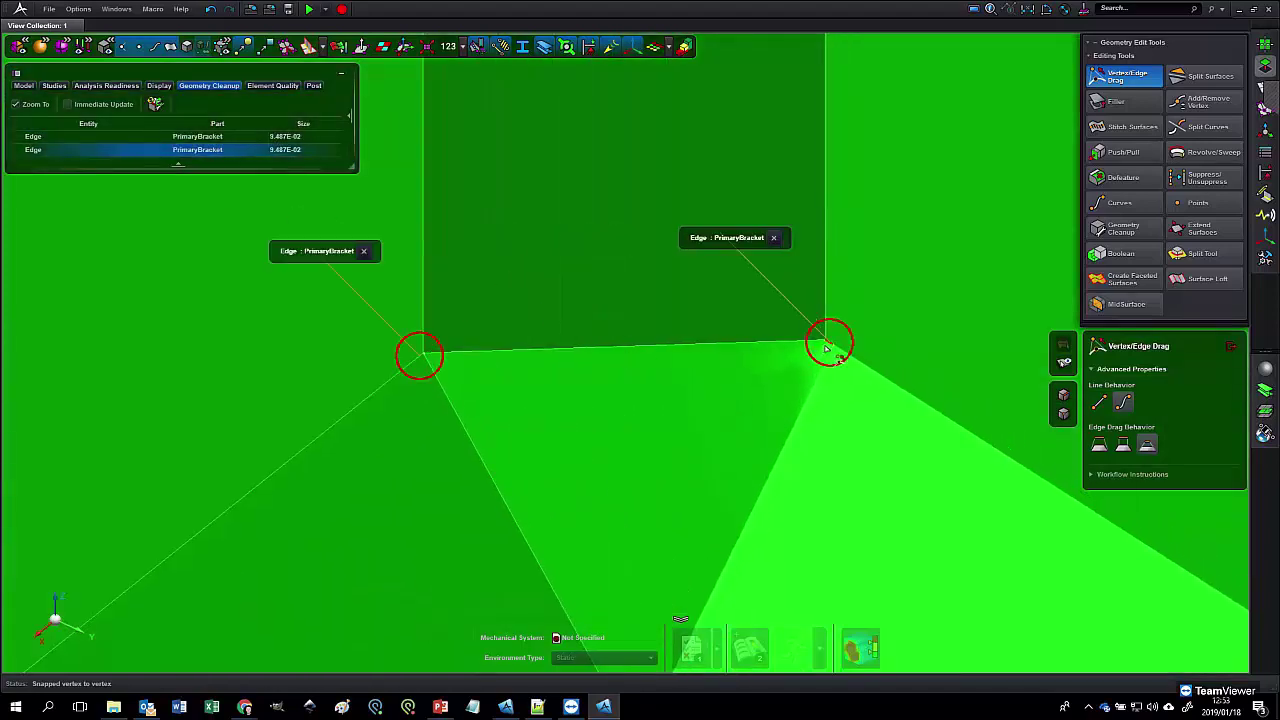
pyautogui.scroll(-2, 828, 347)
pyautogui.scroll(5, 828, 347)
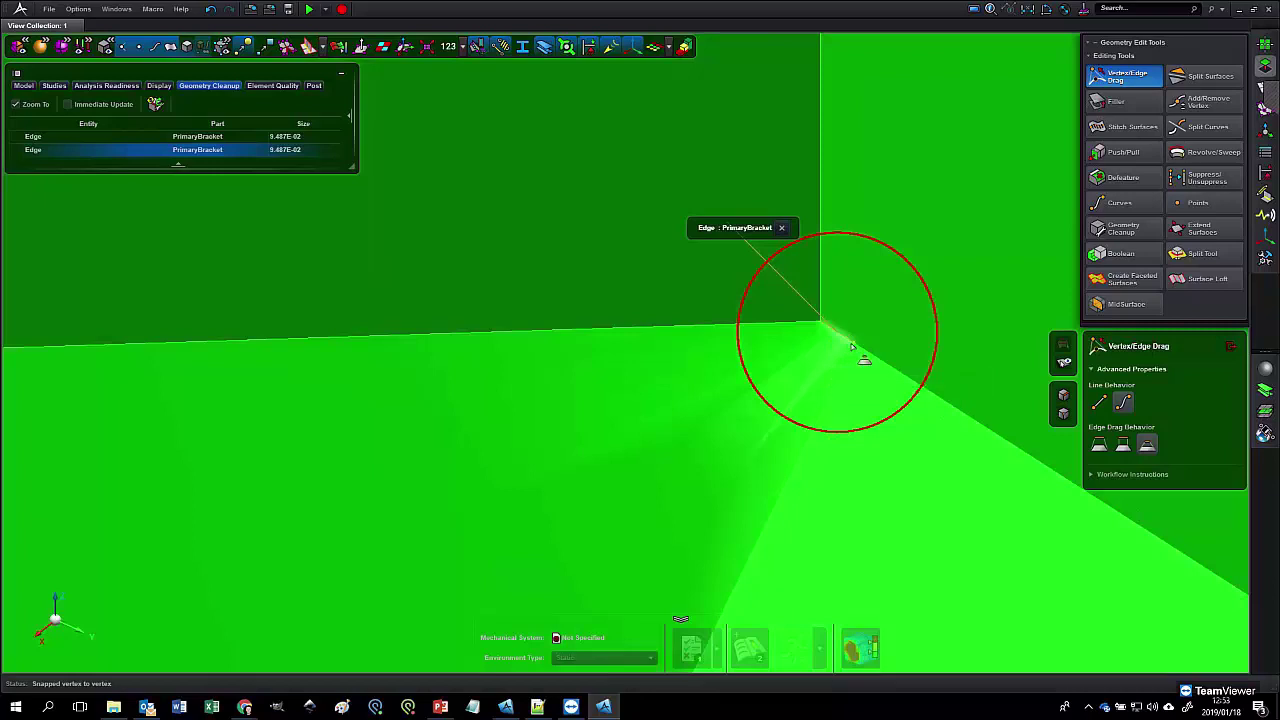
pyautogui.click(817, 330)
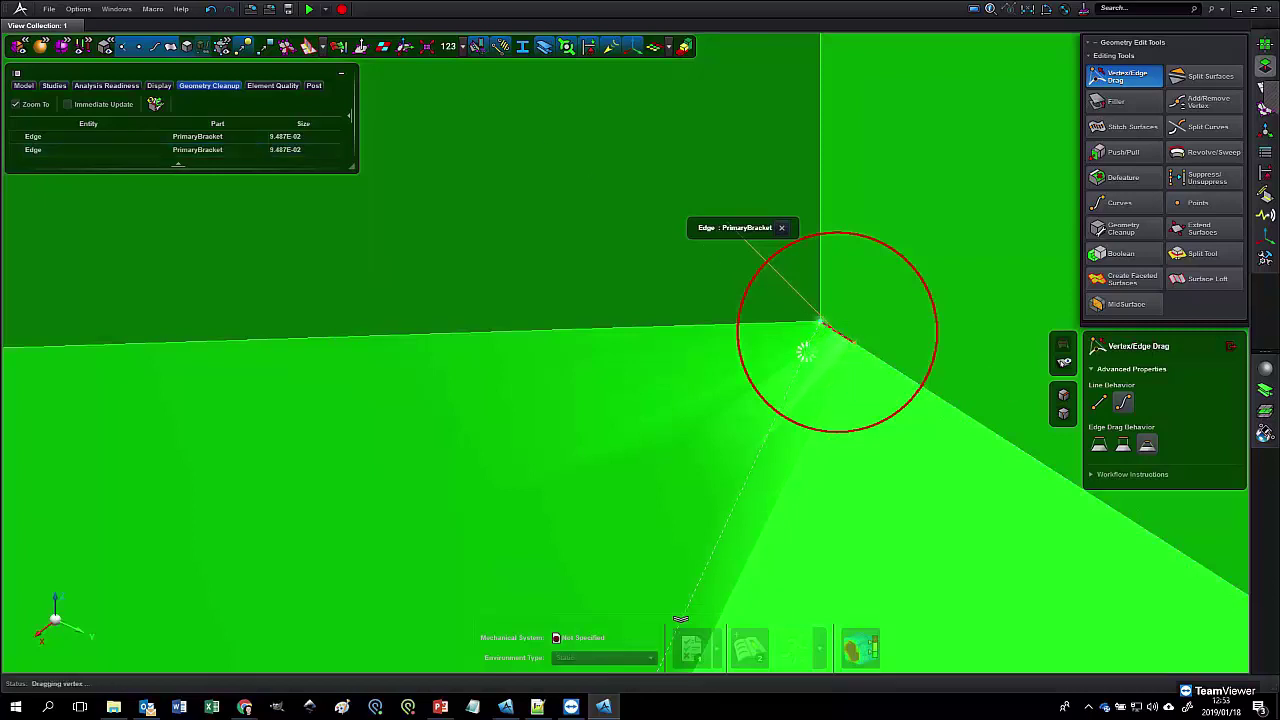
pyautogui.scroll(-4, 803, 380)
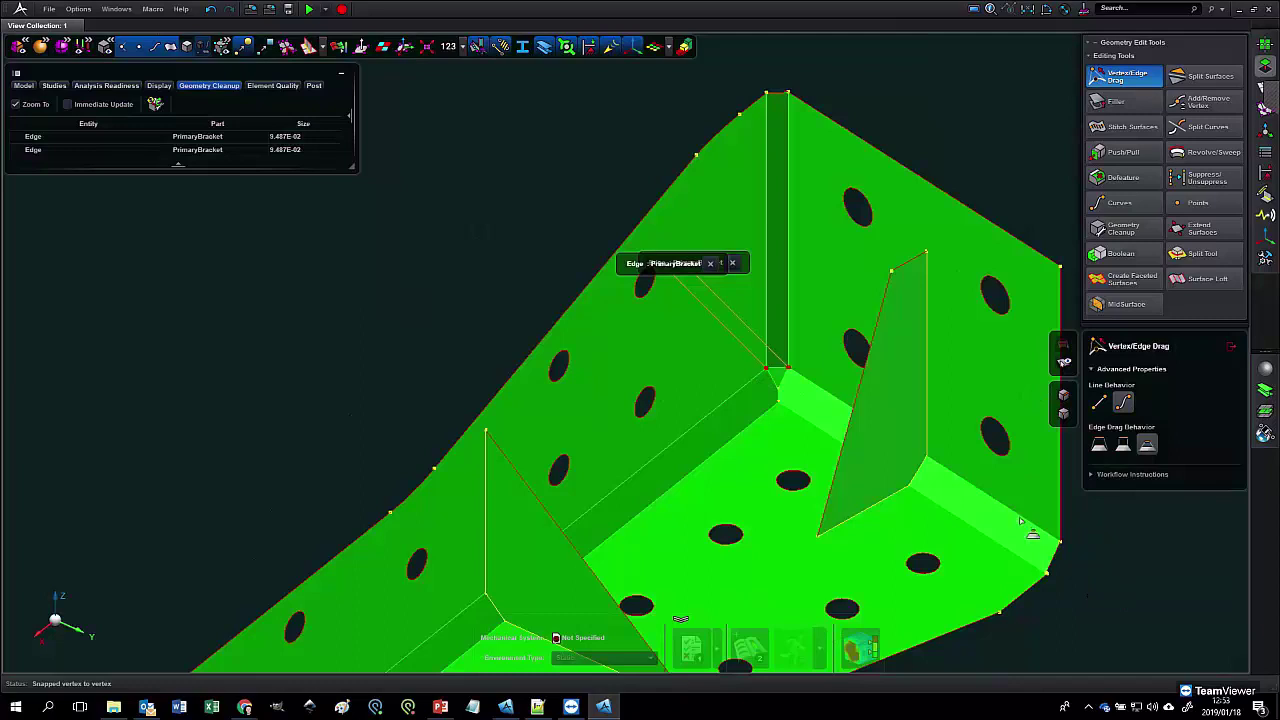
pyautogui.moveTo(924, 502); pyautogui.dragTo(903, 433, button='middle')
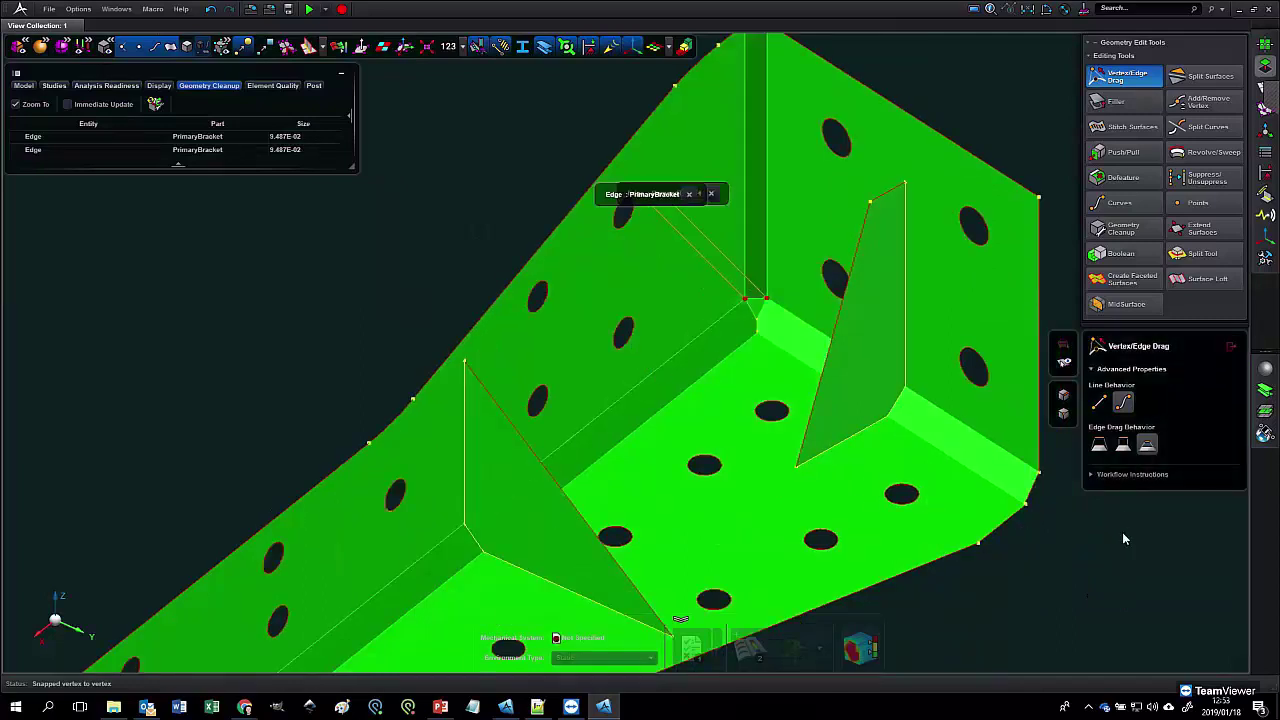
pyautogui.click(1231, 346)
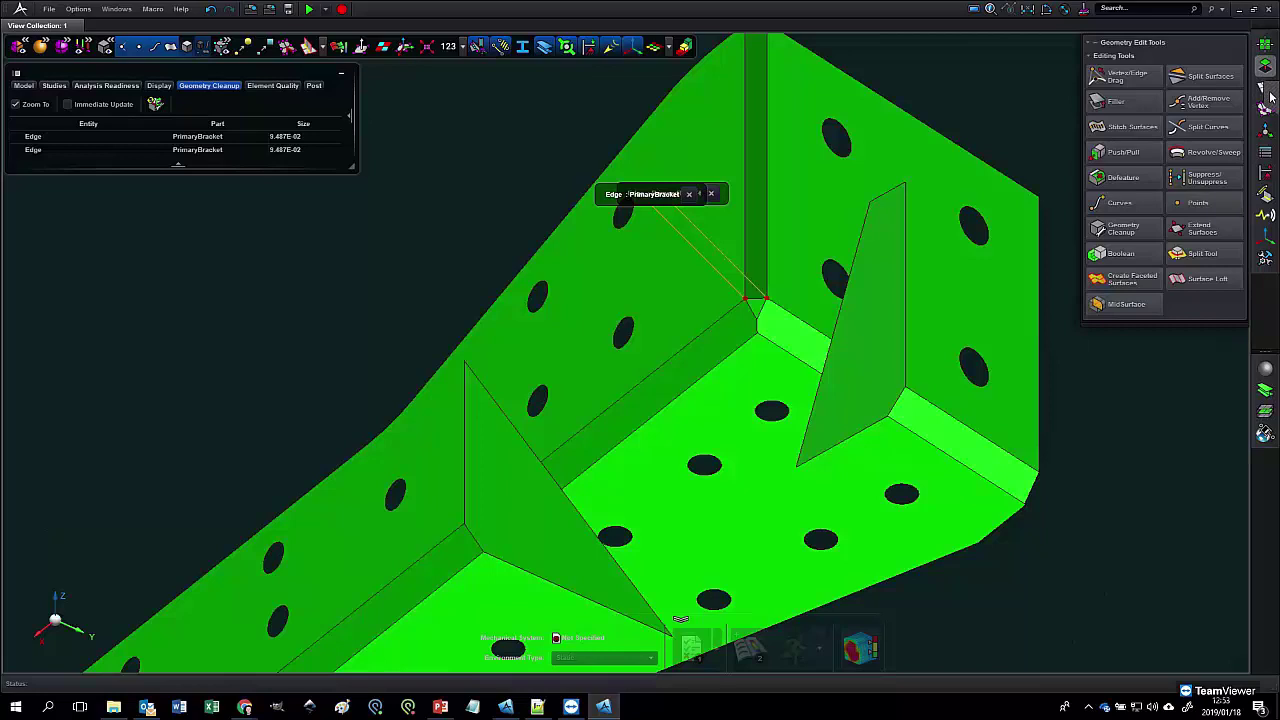
# Step: Open the mesh tools for the repaired primary bracket
pyautogui.click(1270, 96)
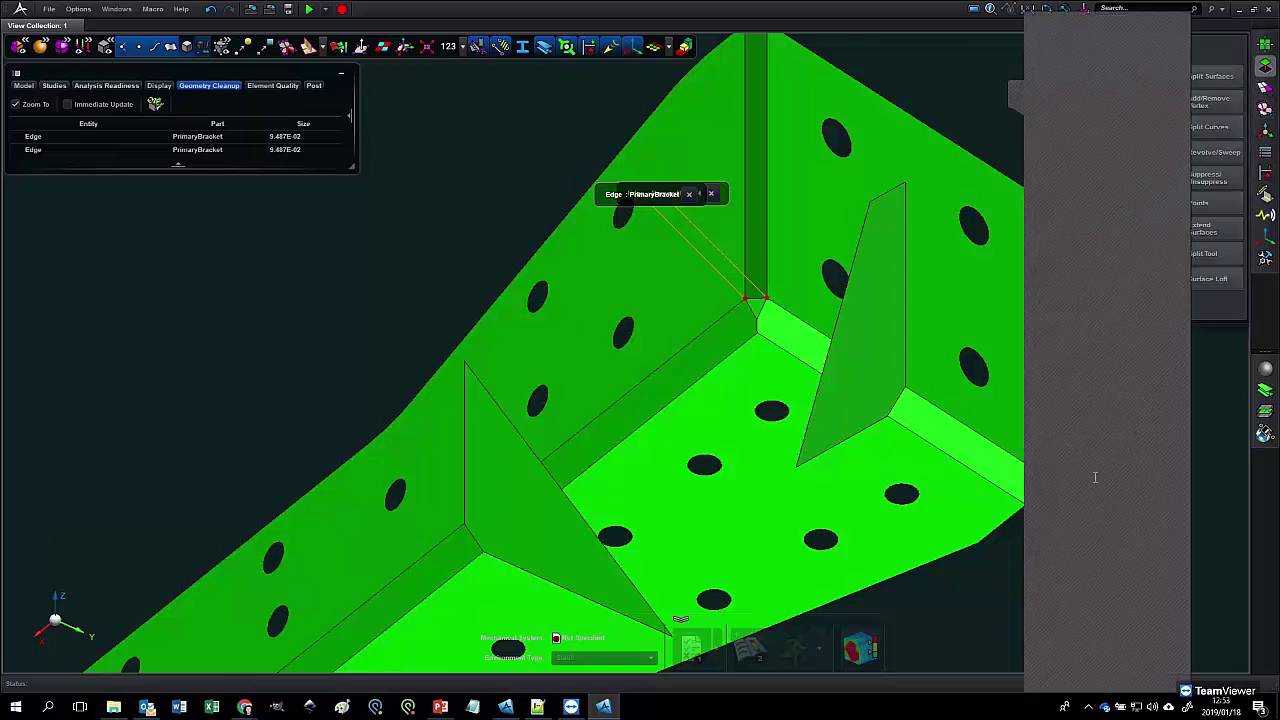